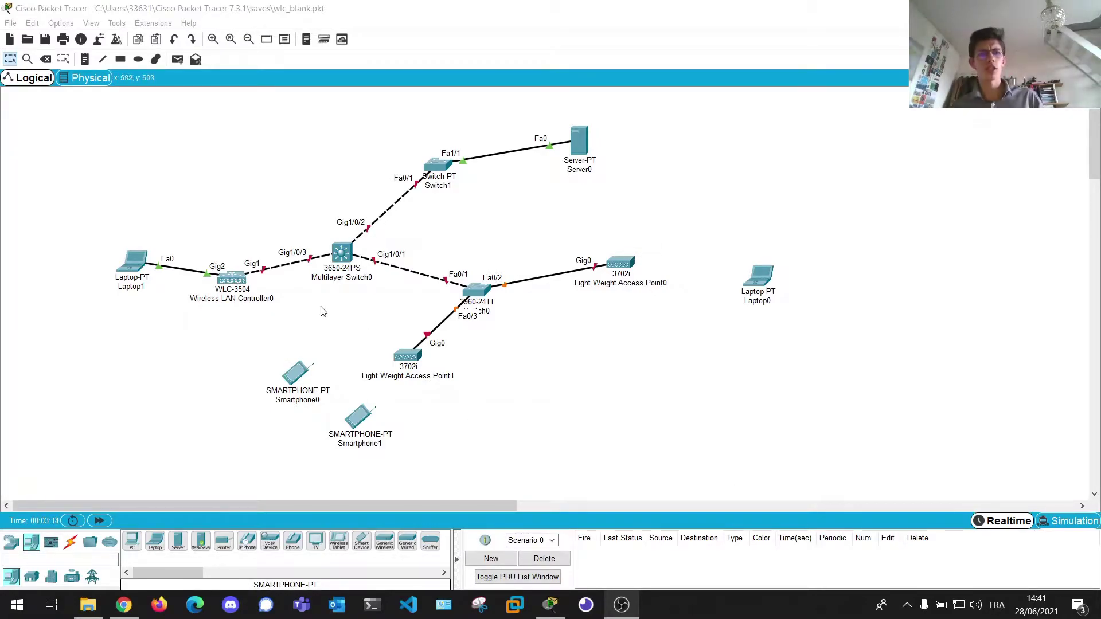
- Reposition a device in the topology and briefly check the wireless controller's device window
left_click(185, 328)
left_click_drag(185, 328, 279, 210)
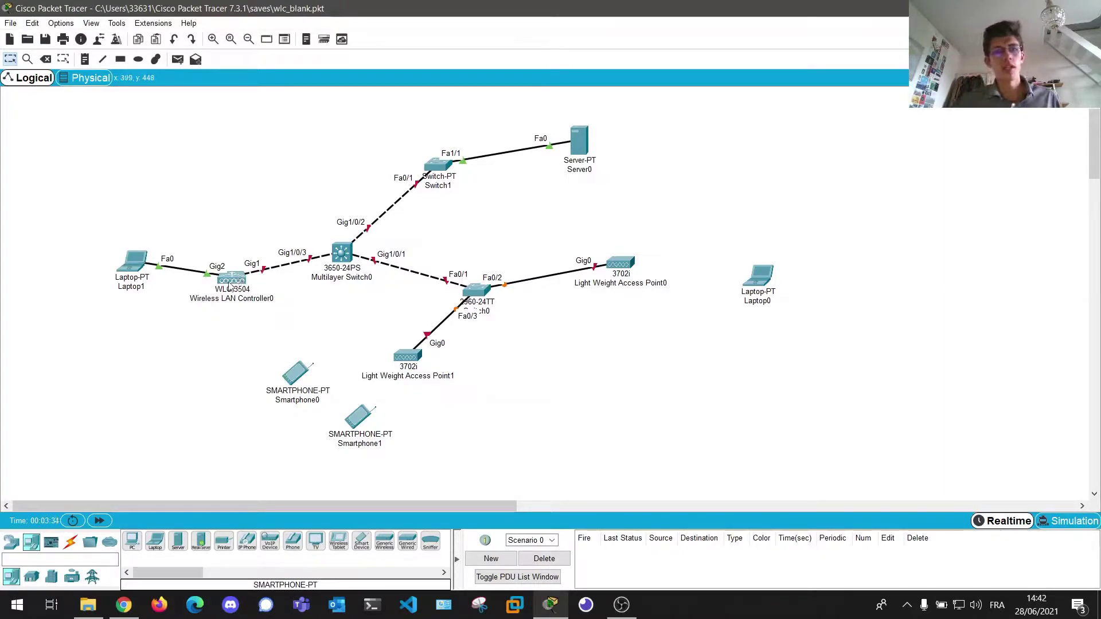
mouse_move(136, 272)
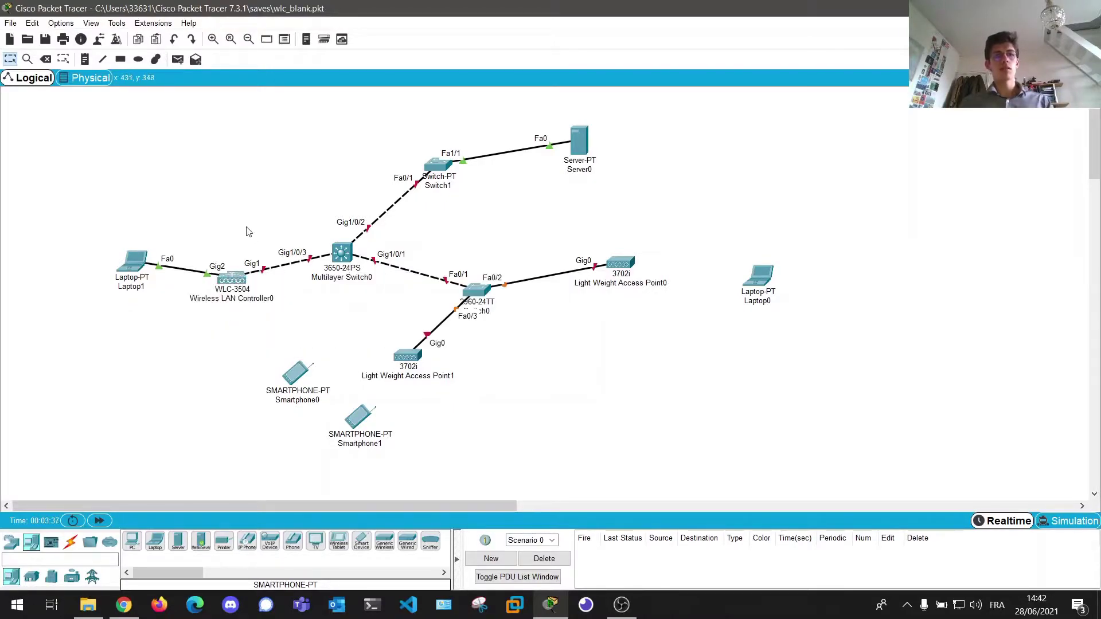
left_click(232, 277)
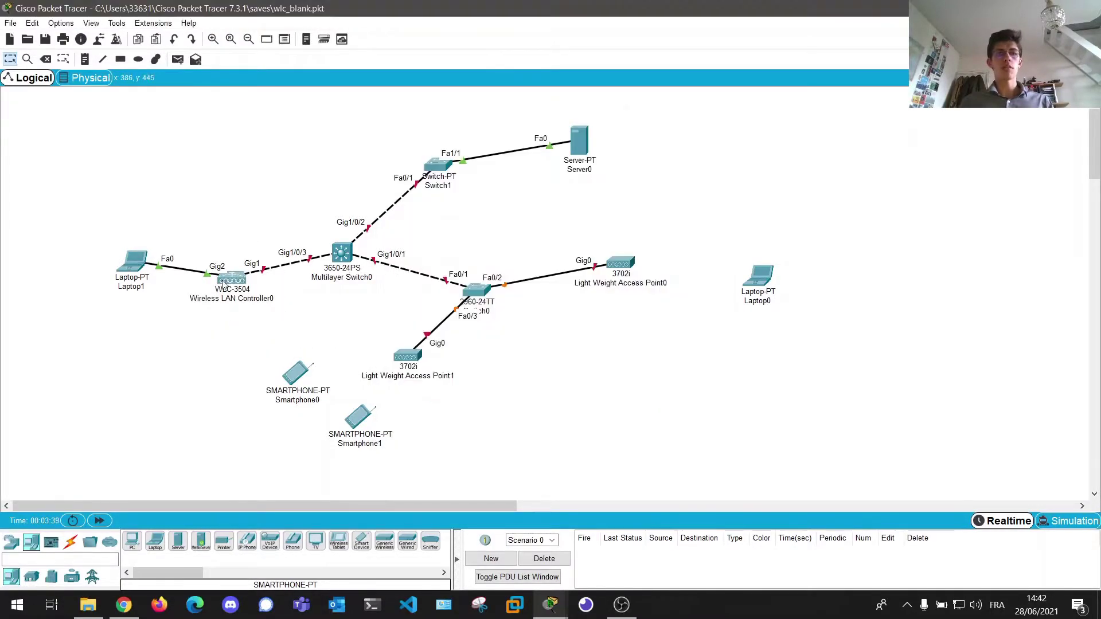
left_click(226, 281)
left_click_drag(460, 127, 769, 116)
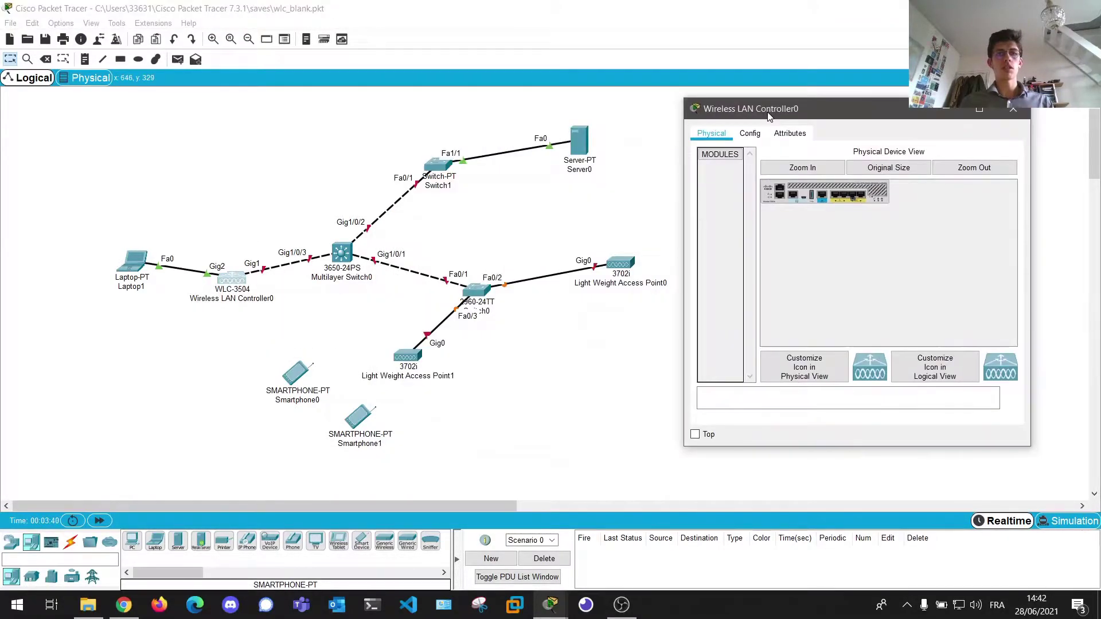
left_click(1011, 121)
- Set Laptop1's static IPv4 address to 192.168.1.2 with subnet mask 255.255.240.0
left_click(125, 270)
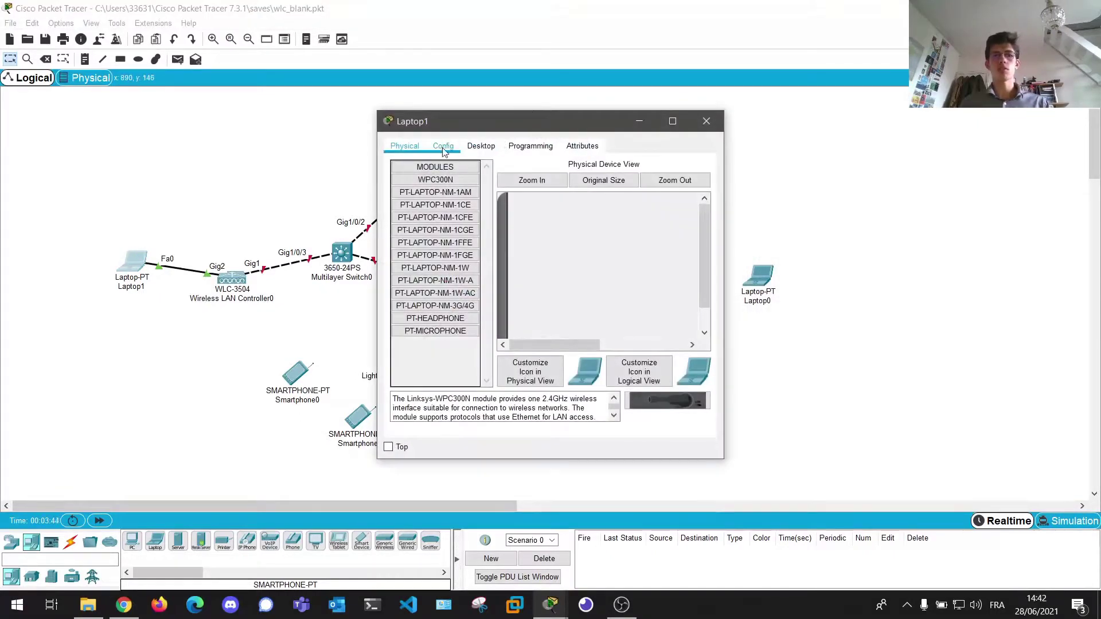
left_click(486, 147)
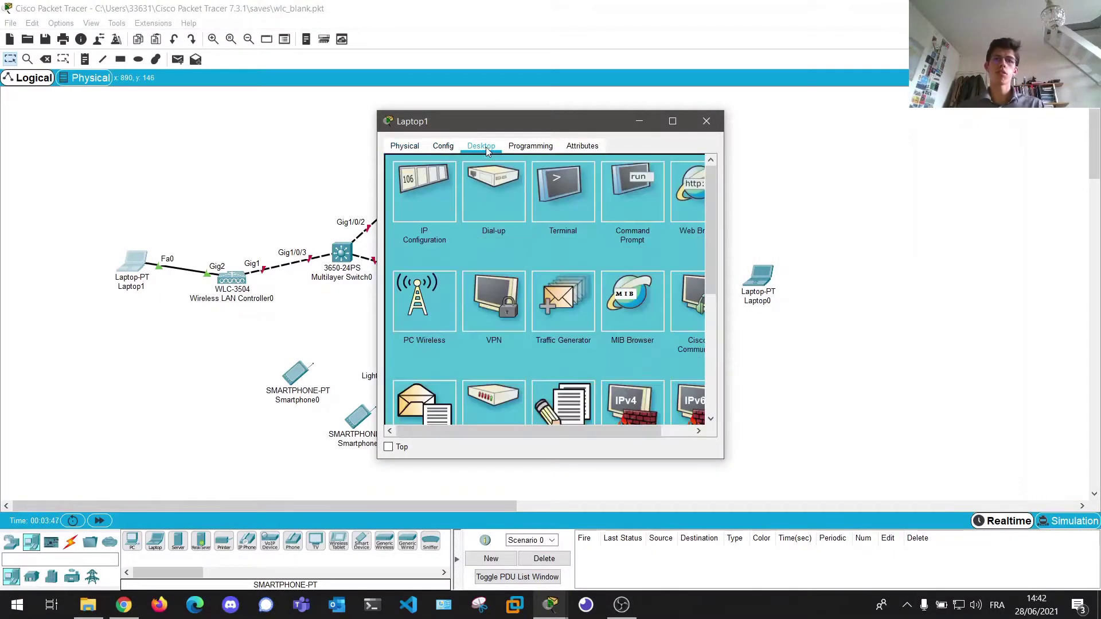
left_click(432, 199)
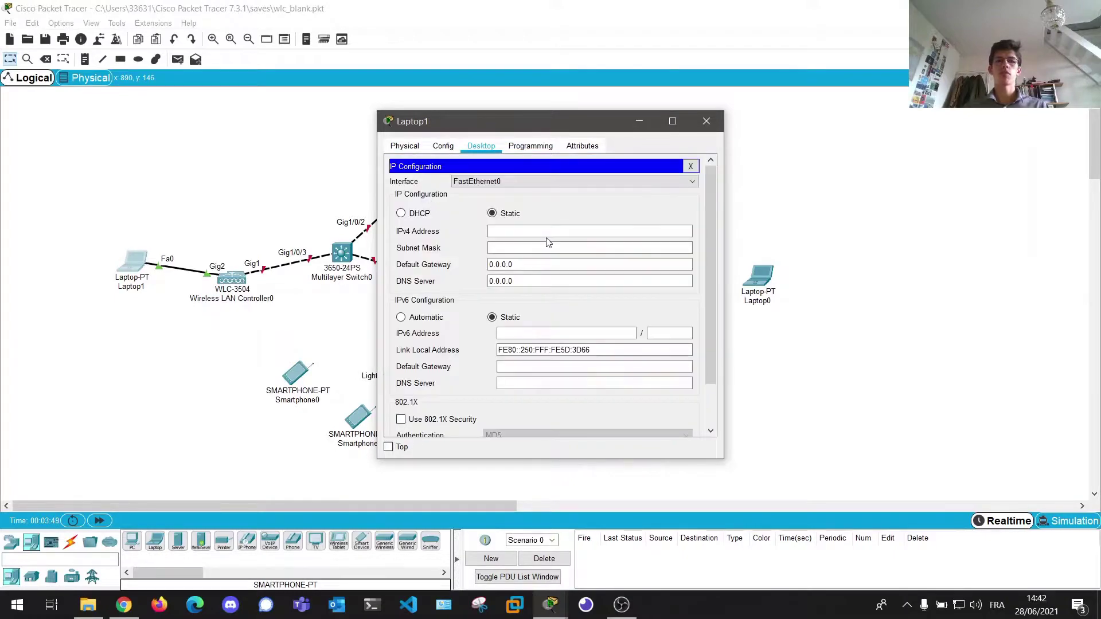
left_click(544, 229)
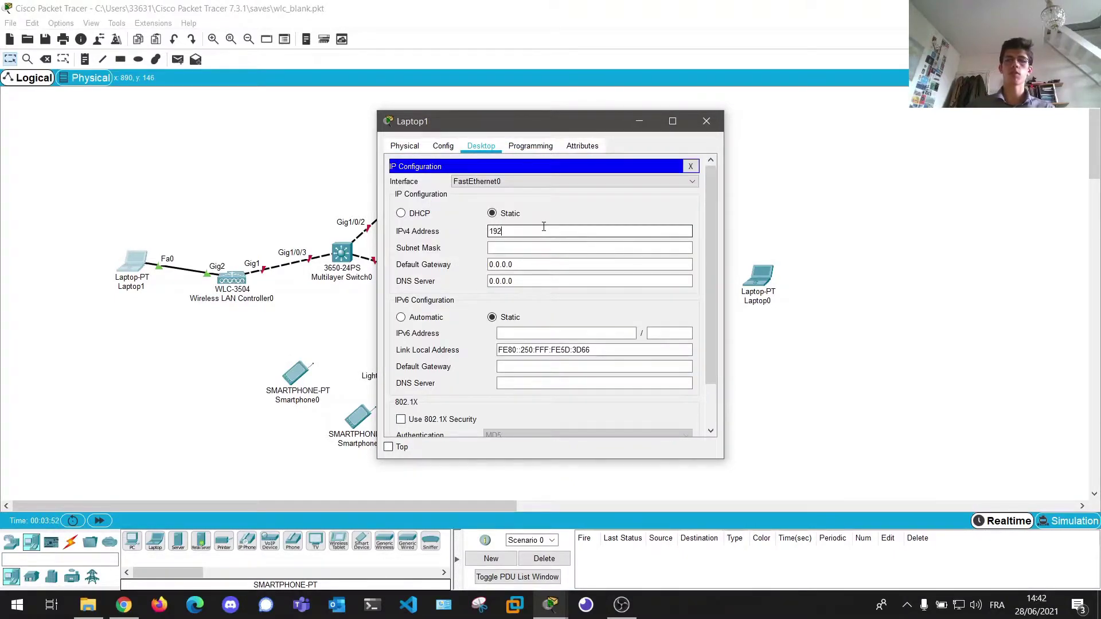
type("192.168.1.2")
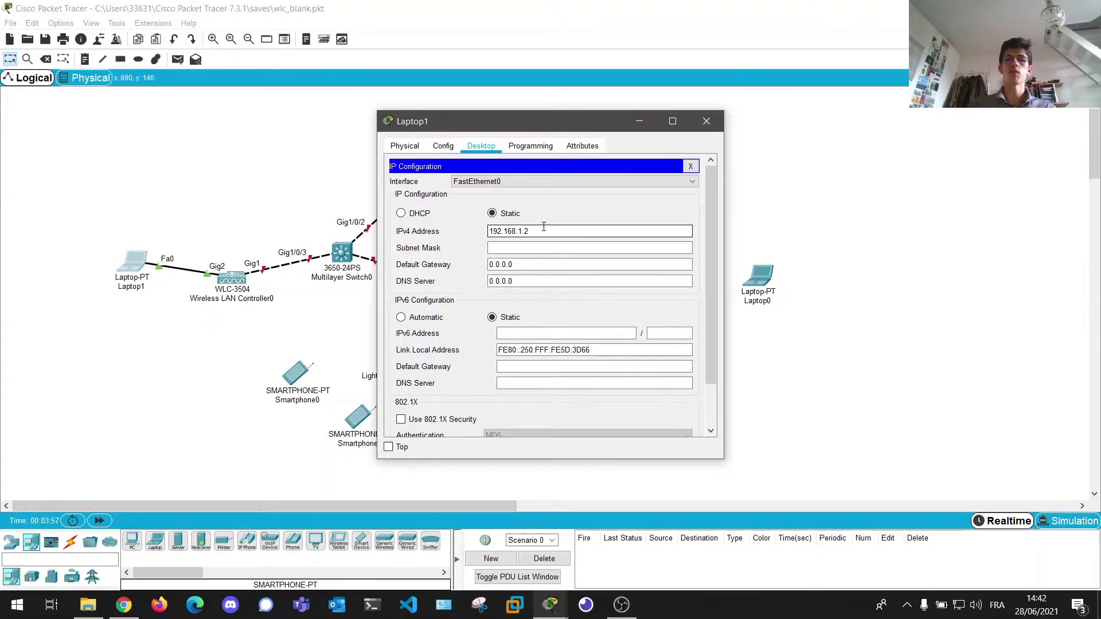
left_click(520, 247)
double_click(524, 247)
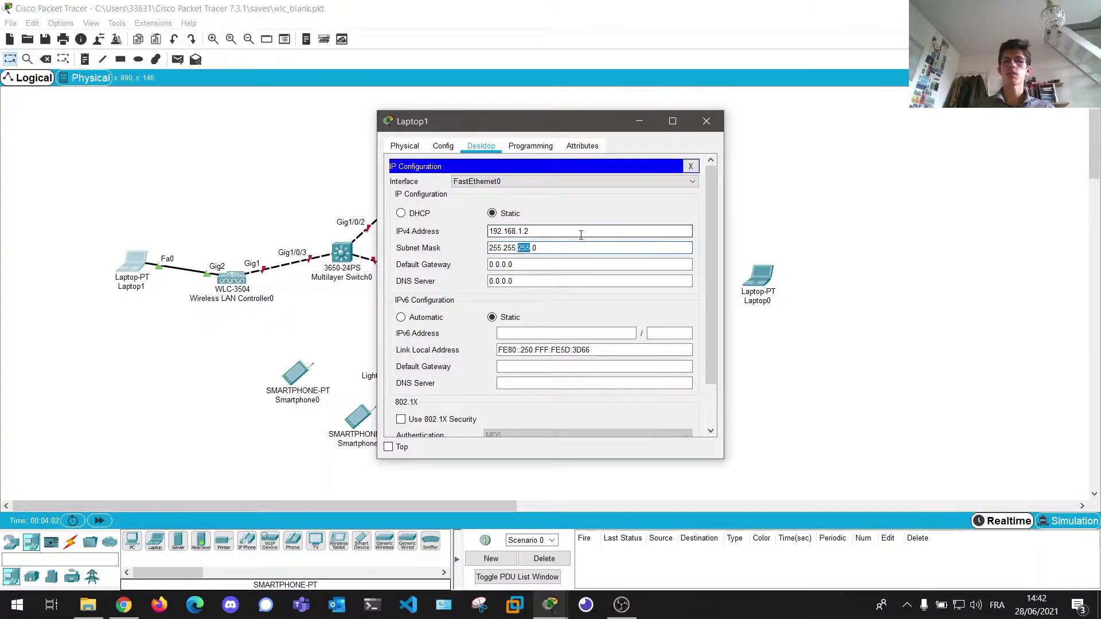
type("240")
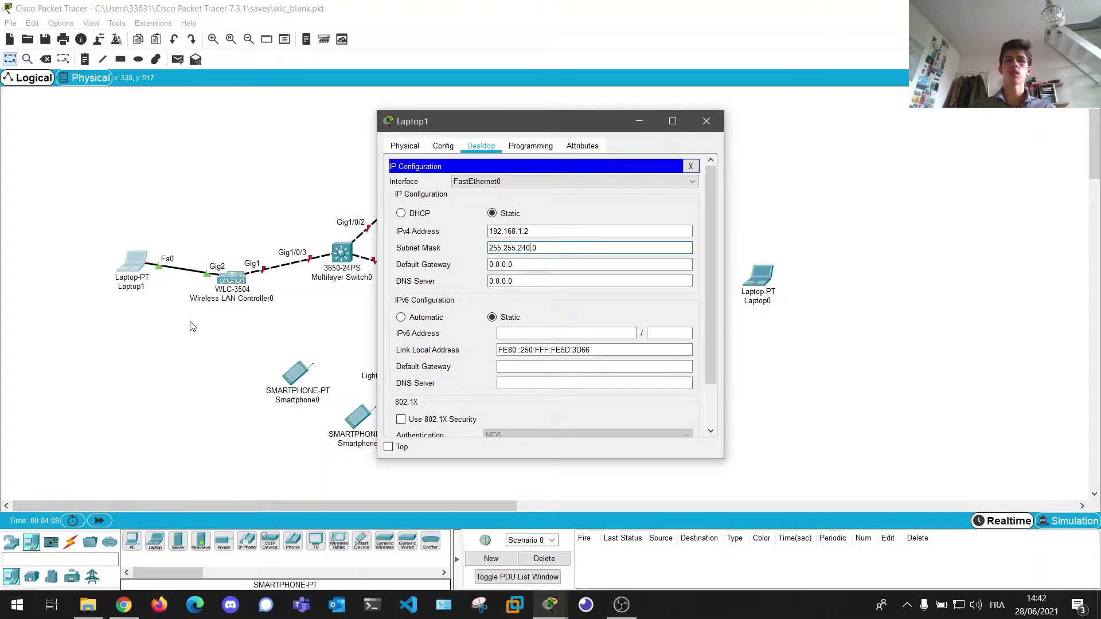
key("Tab")
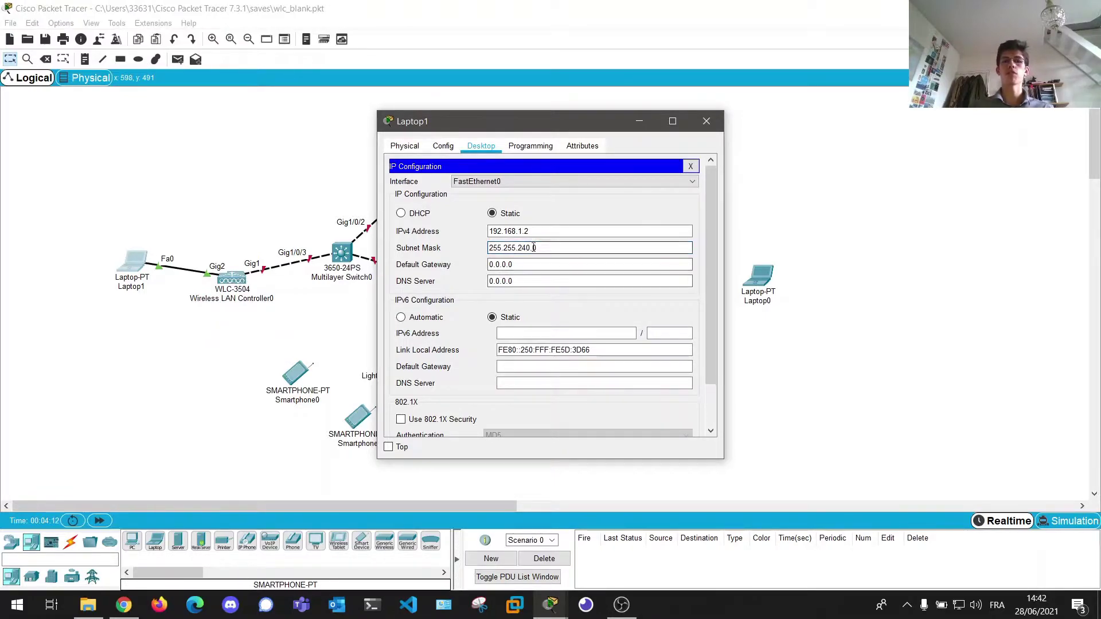
key("shift+Tab")
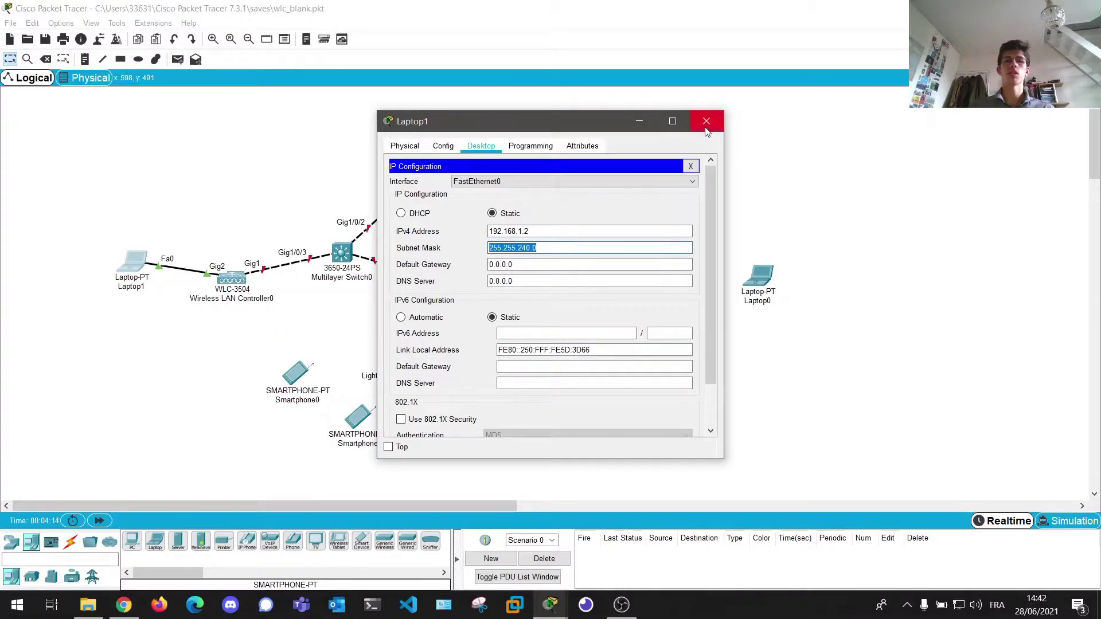
left_click(707, 121)
left_click(232, 279)
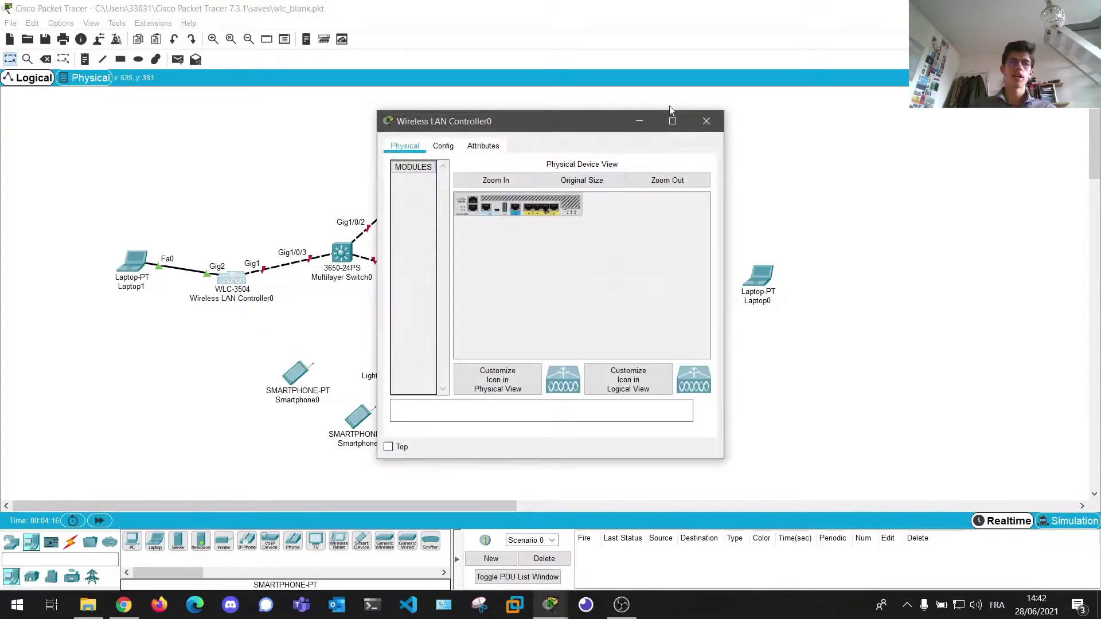
left_click(706, 117)
left_click(133, 263)
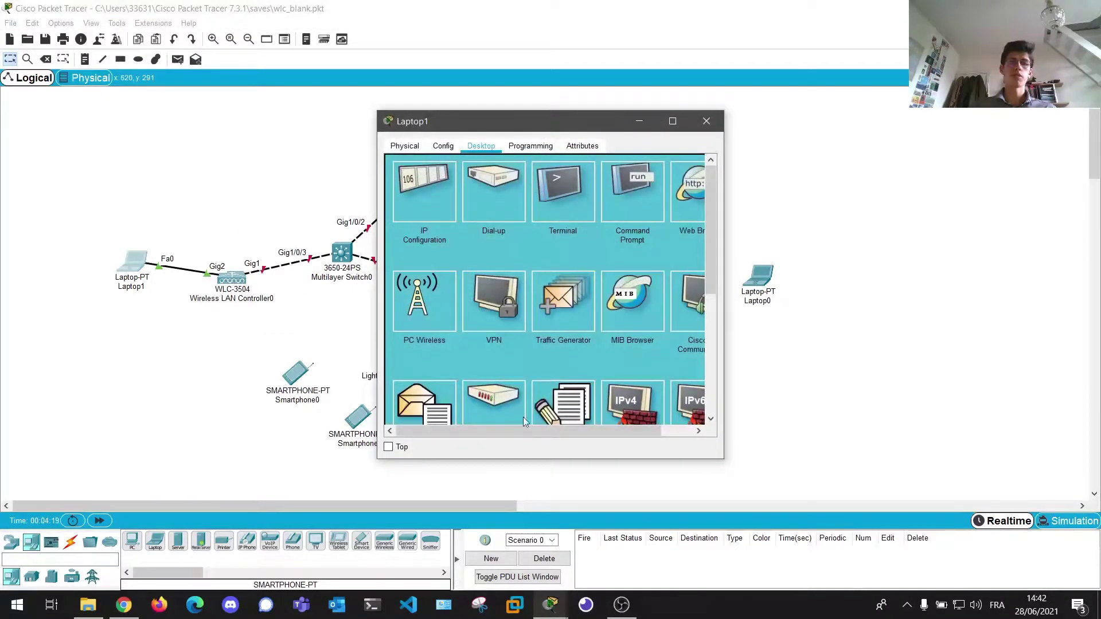
scroll(459, 430, "right", 2)
left_click(686, 191)
left_click(472, 183)
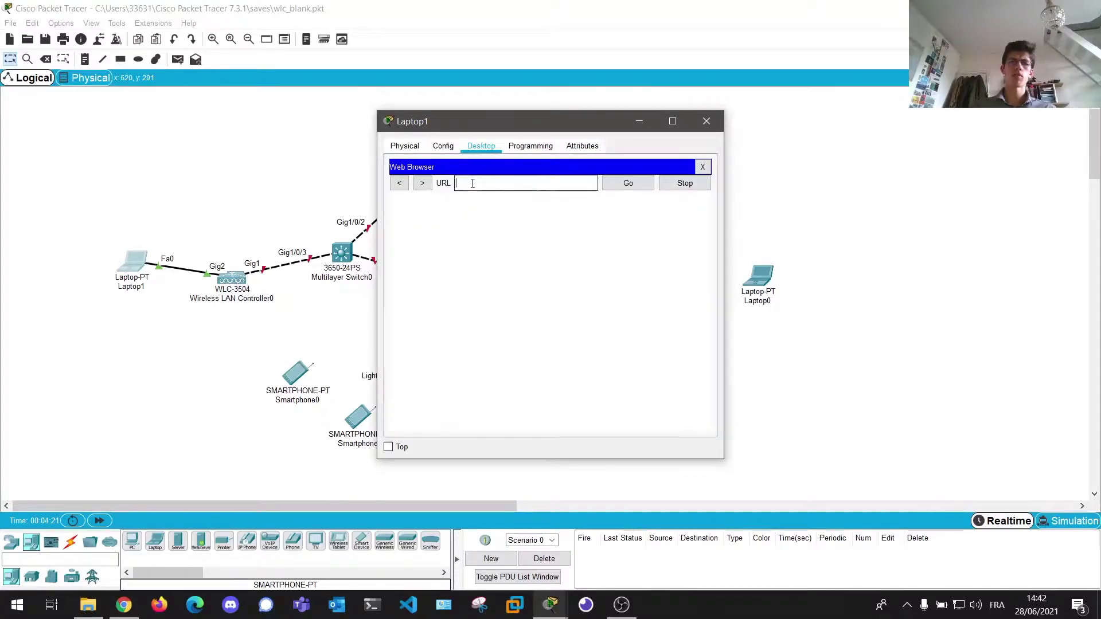
type("192.")
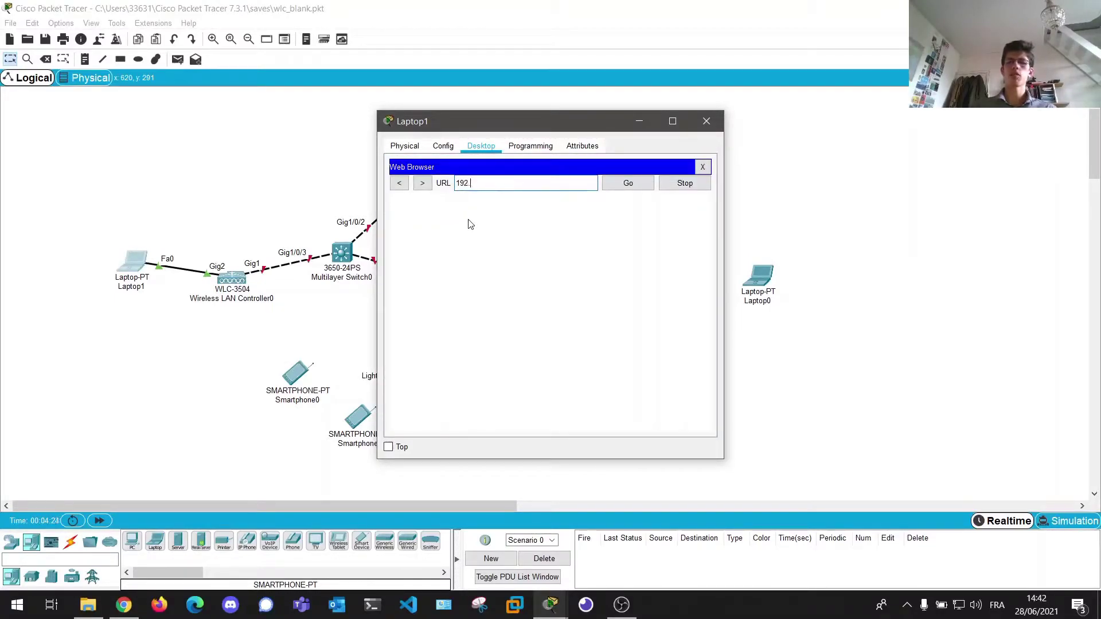
type("168.")
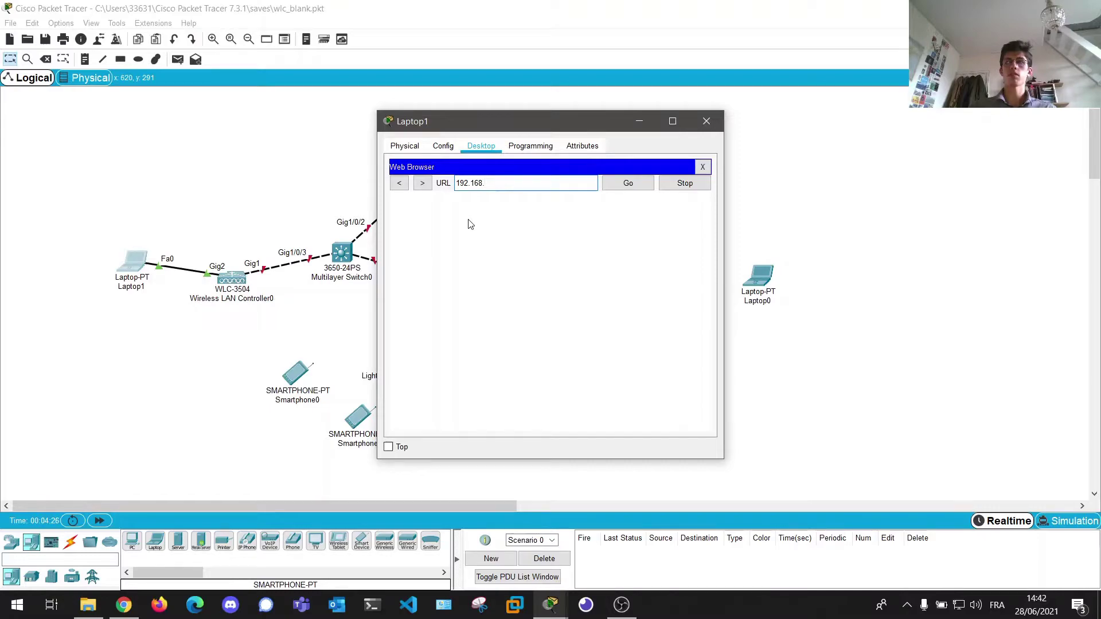
type("1.1")
key("Return")
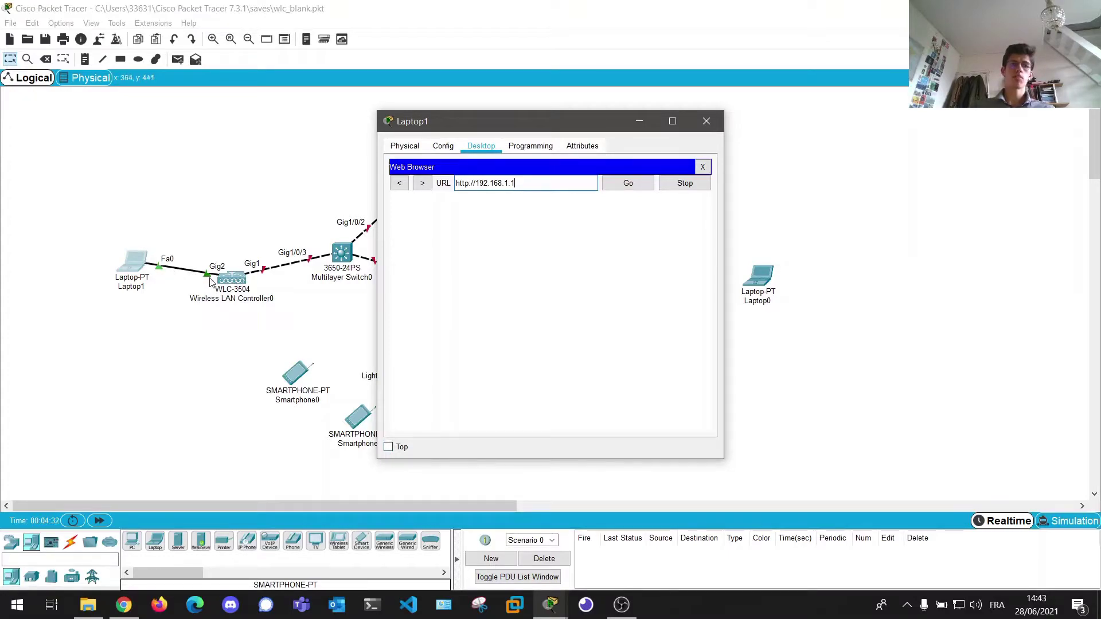
left_click(100, 522)
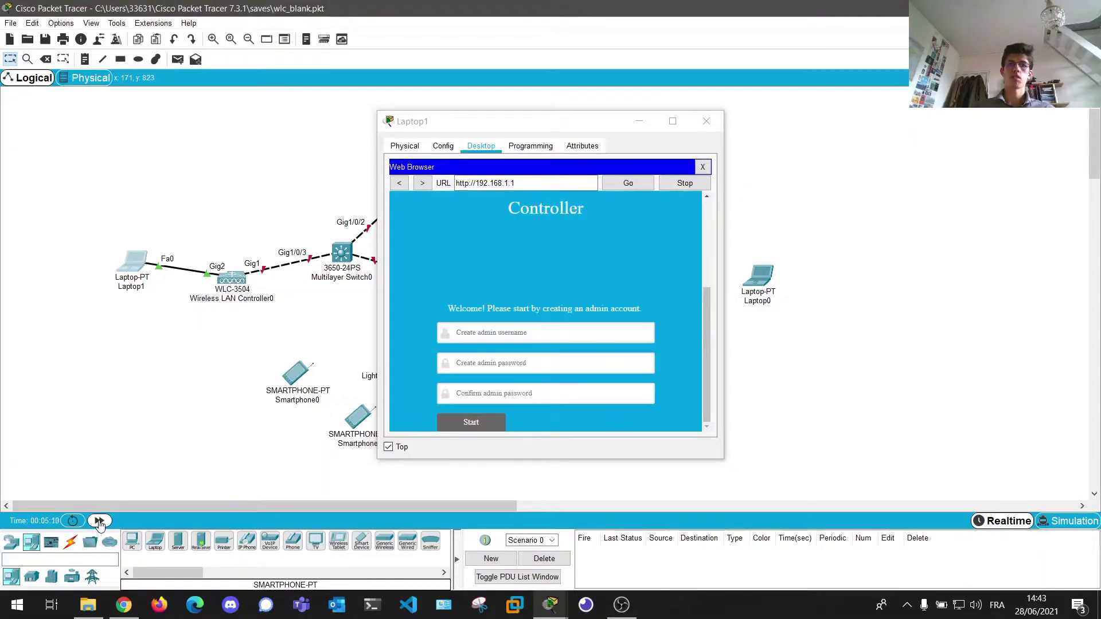
- Enlarge Laptop1's window and create the controller admin account with username admin and a confirmed password
left_click(389, 447)
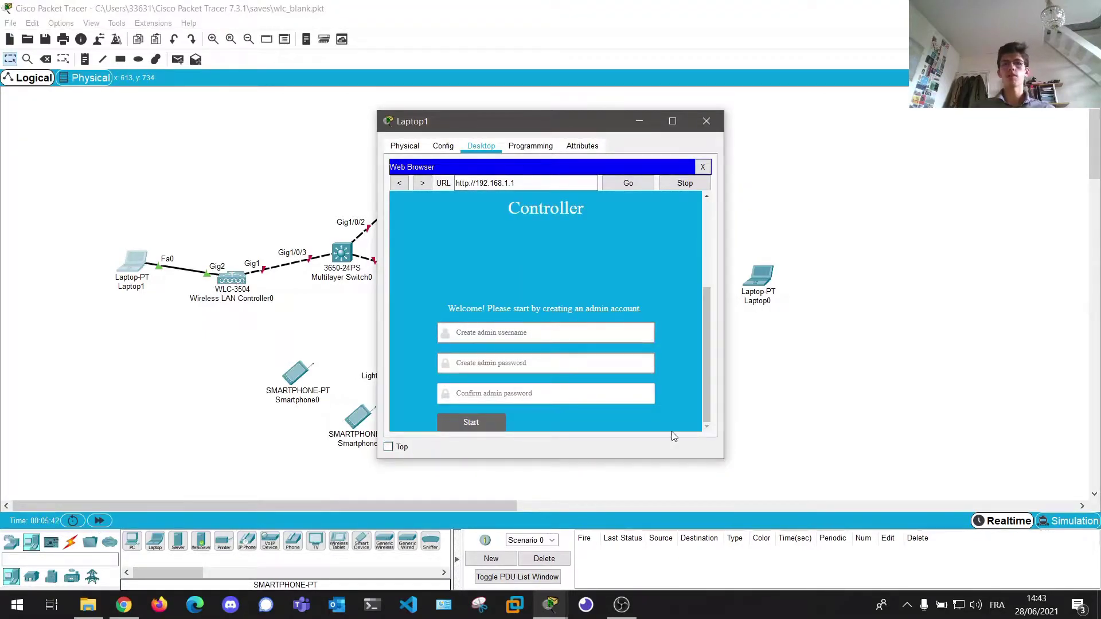
left_click_drag(724, 462, 841, 543)
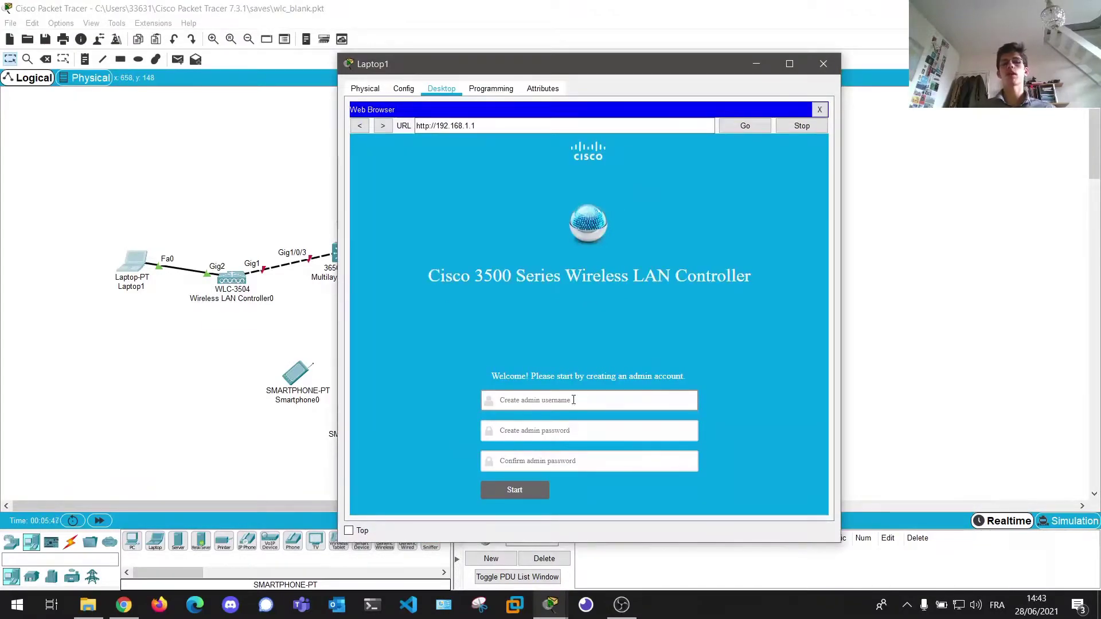
left_click(578, 402)
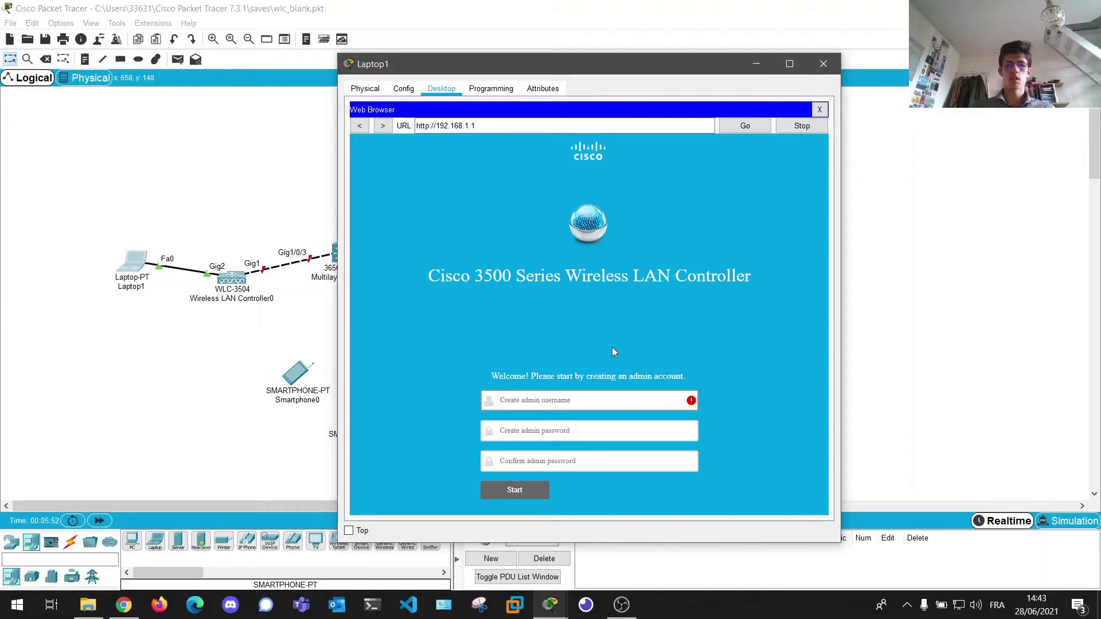
type("admin")
key("Tab")
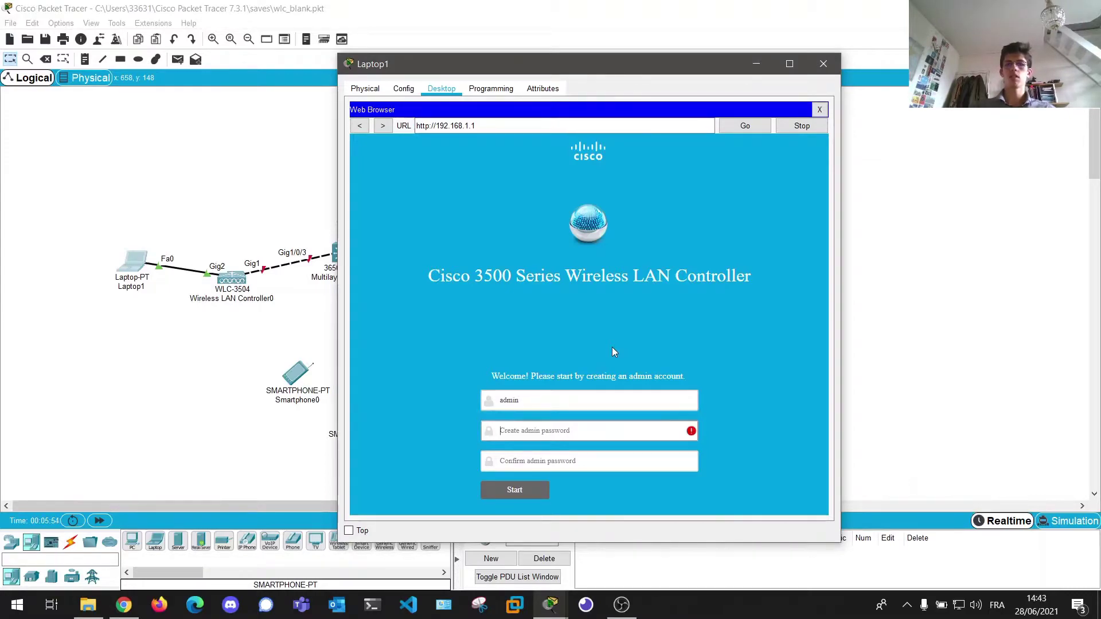
type("•")
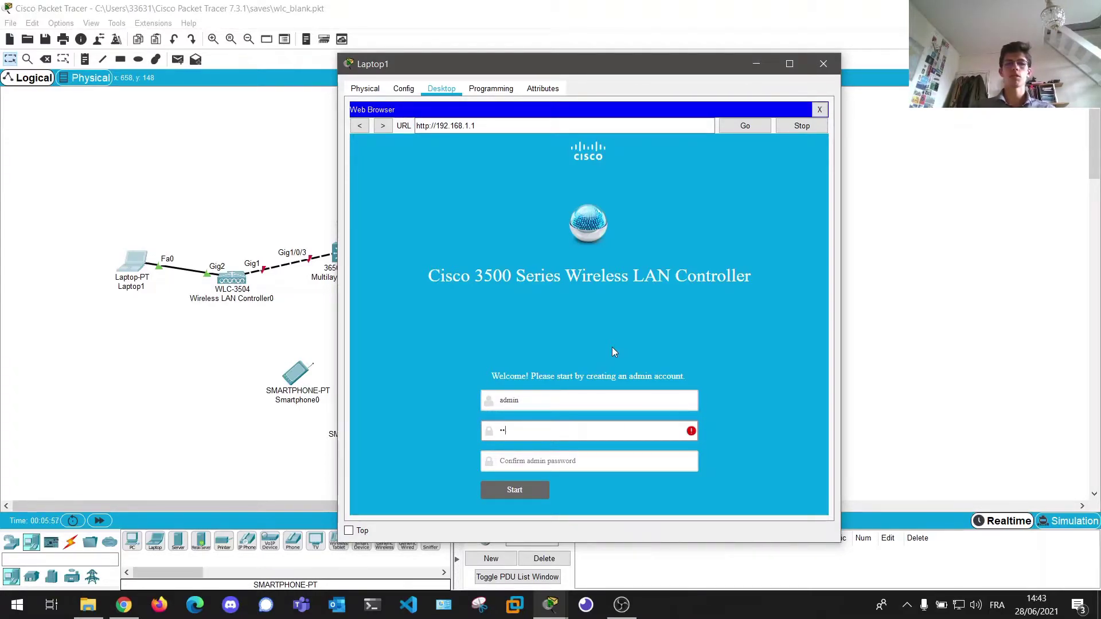
type("•••••••")
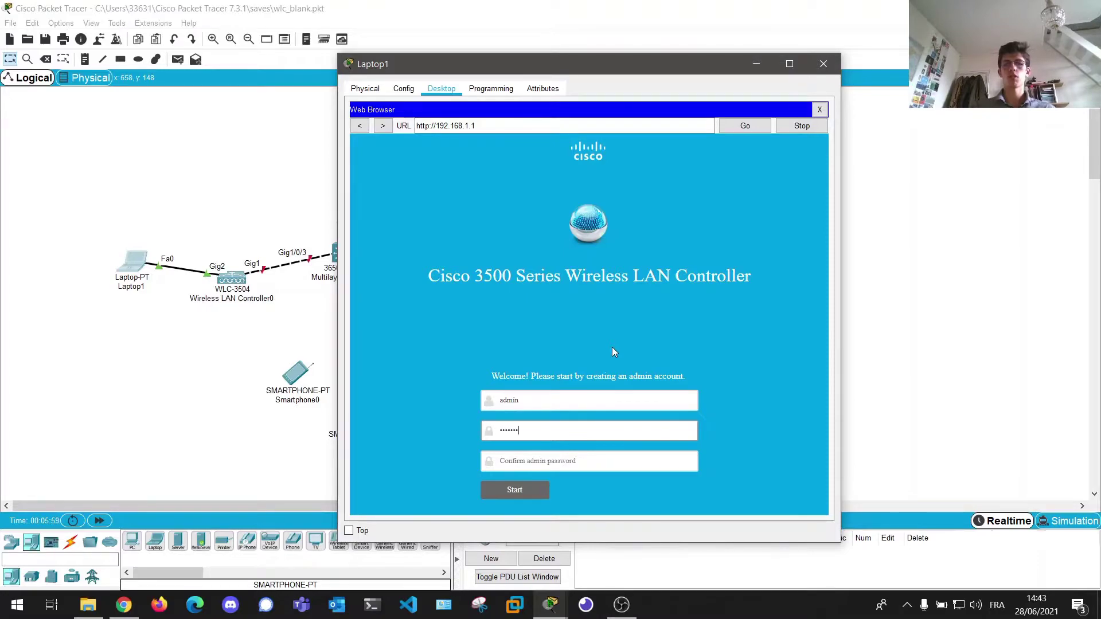
key("Tab")
type("••••••••")
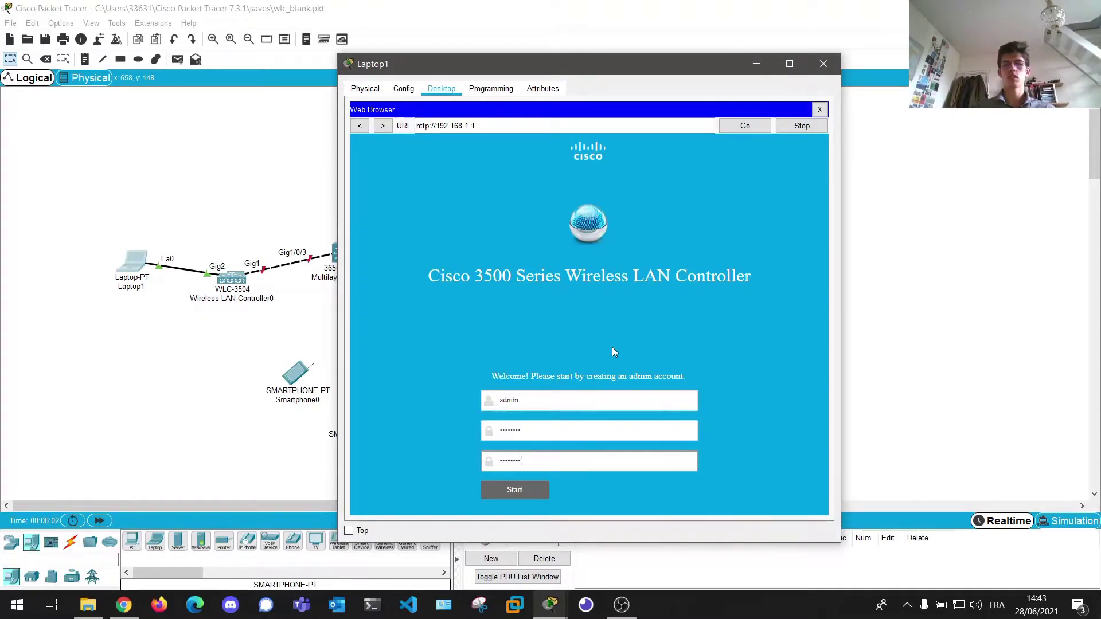
key("Return")
left_click(544, 204)
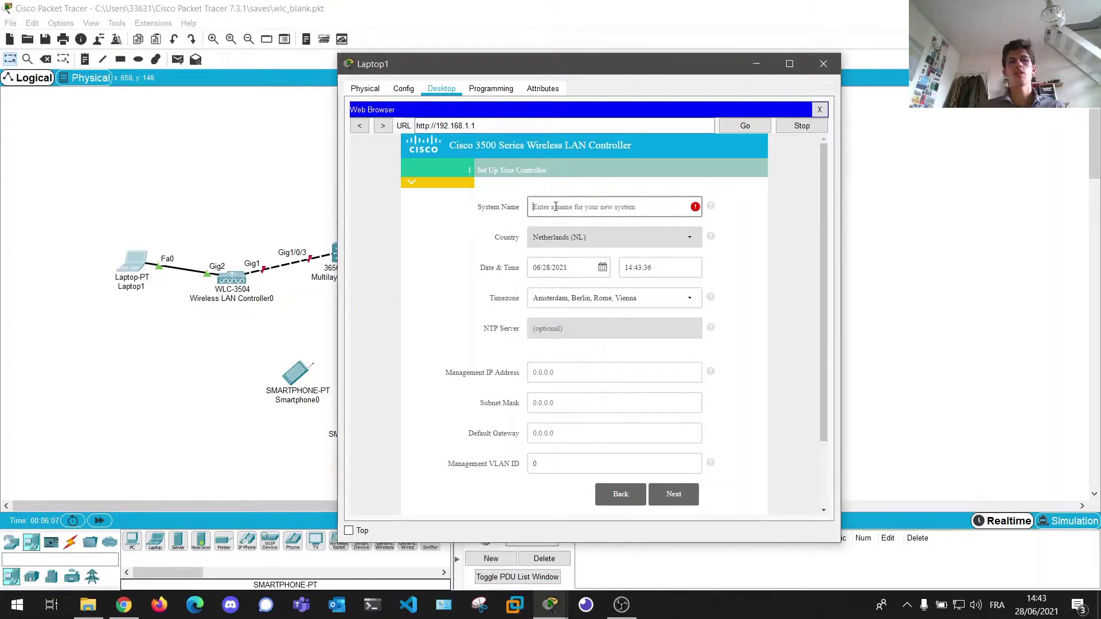
- Name the controller WLC with management IP 192.168.10.1, mask 255.255.255.0, and gateway 192.168.10.254
type("WLC")
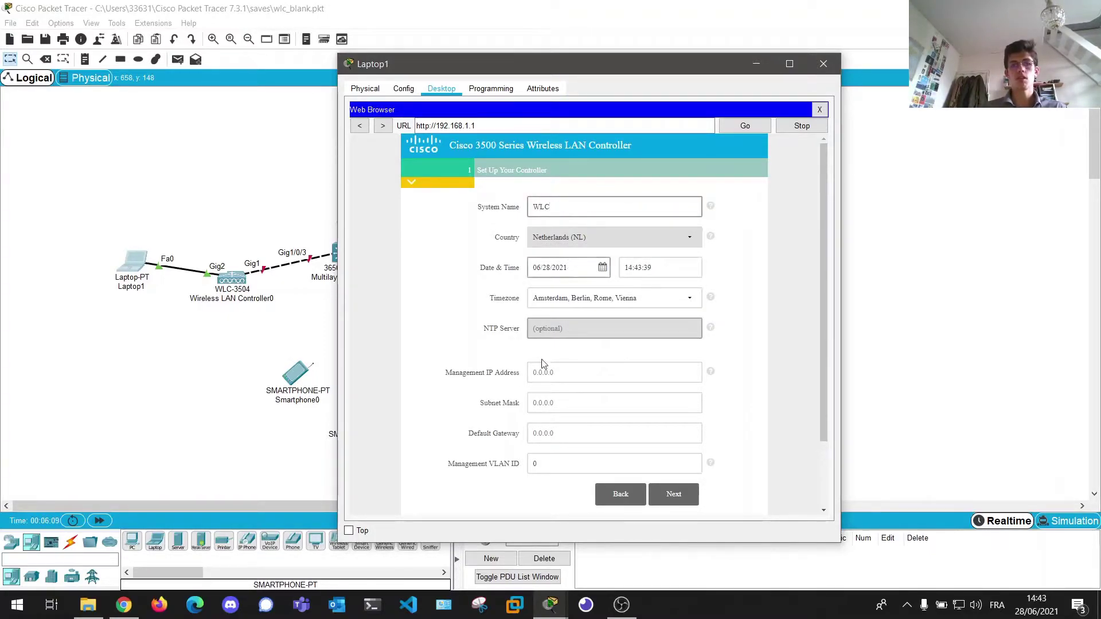
left_click(469, 367)
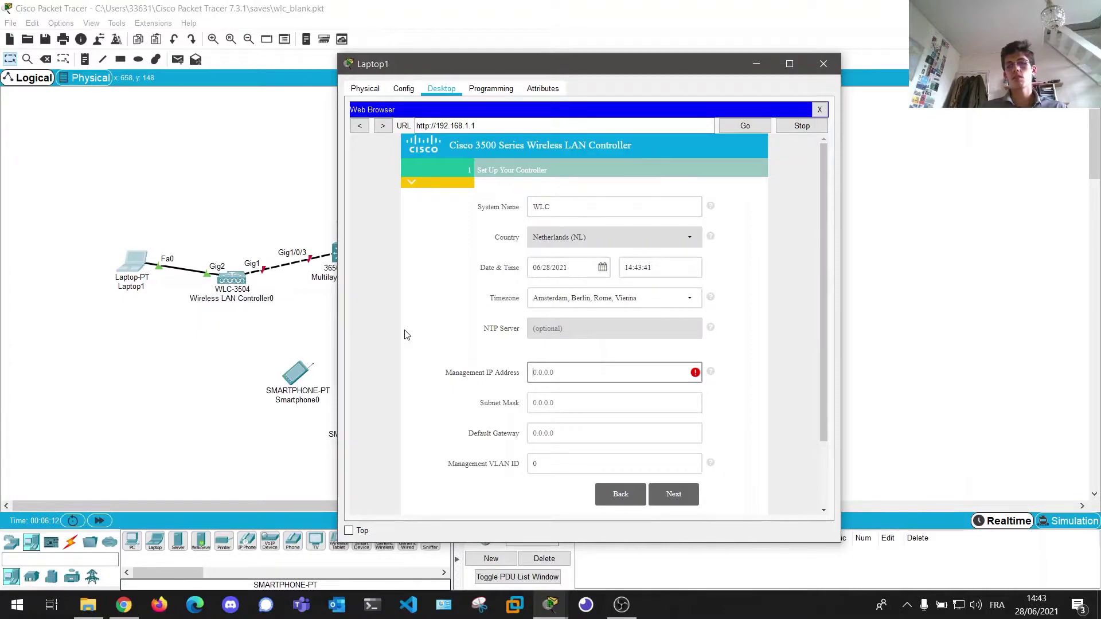
type("192.168.10.1")
key("Tab")
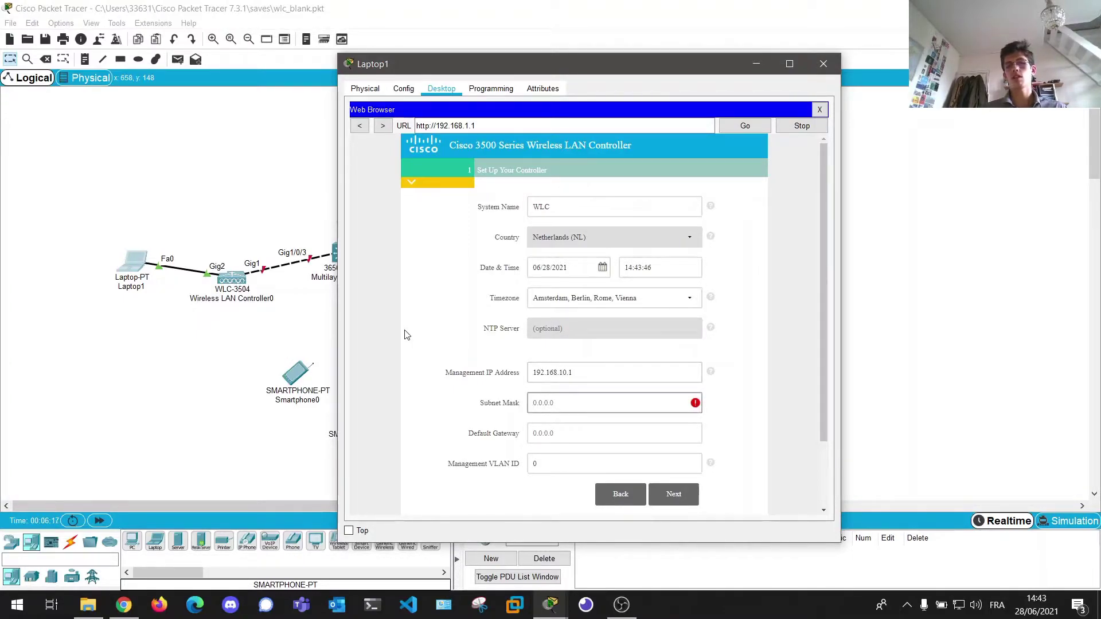
type("255.2")
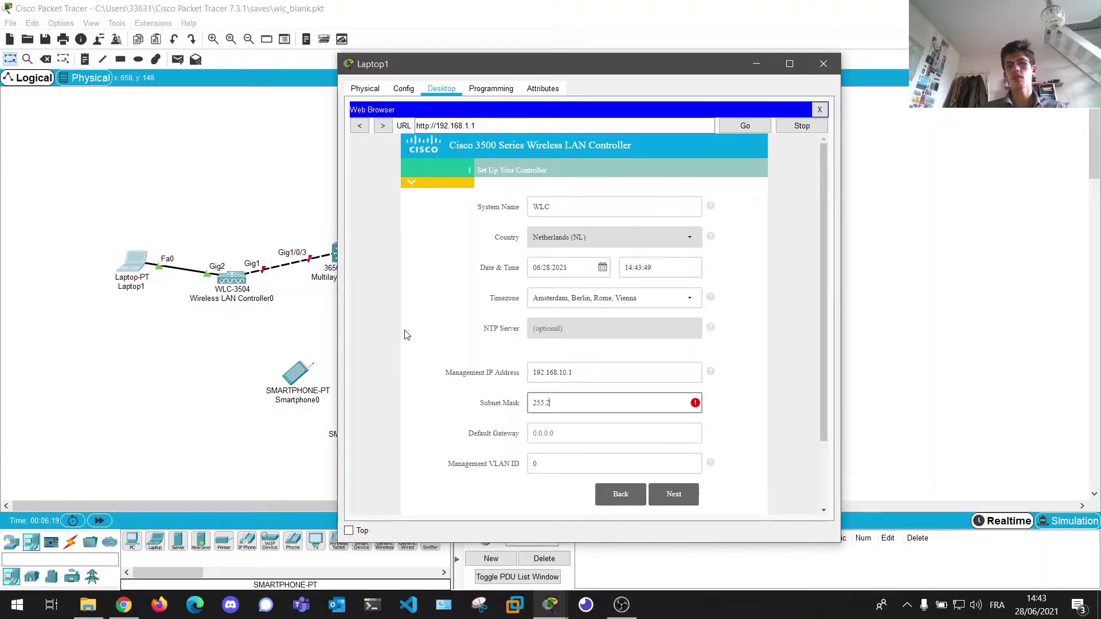
type("55.255.0")
key("Tab")
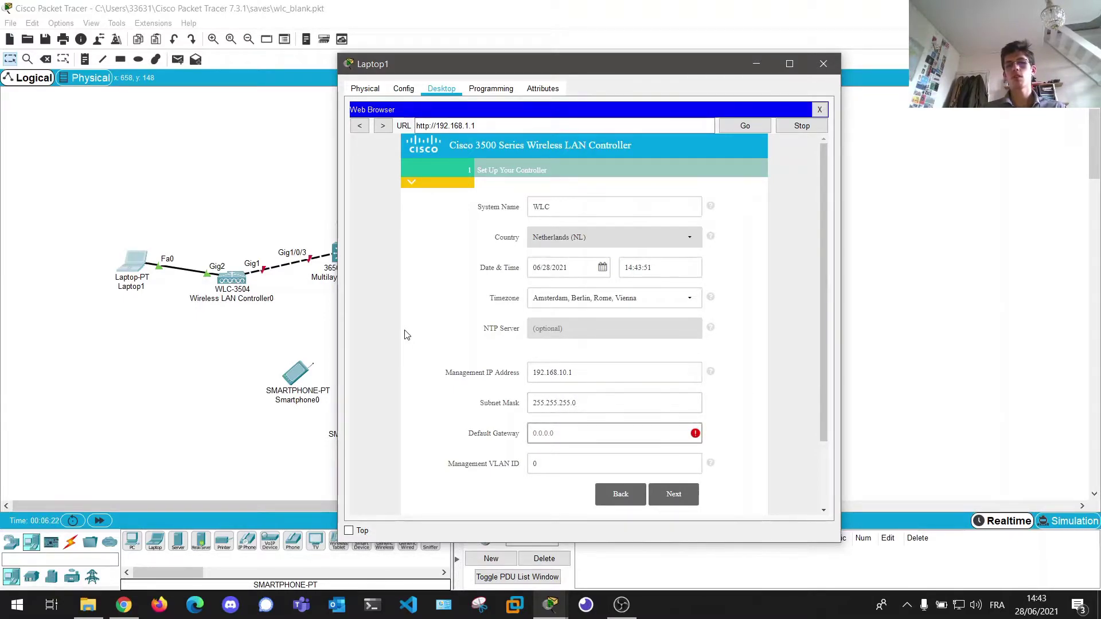
type("192.168")
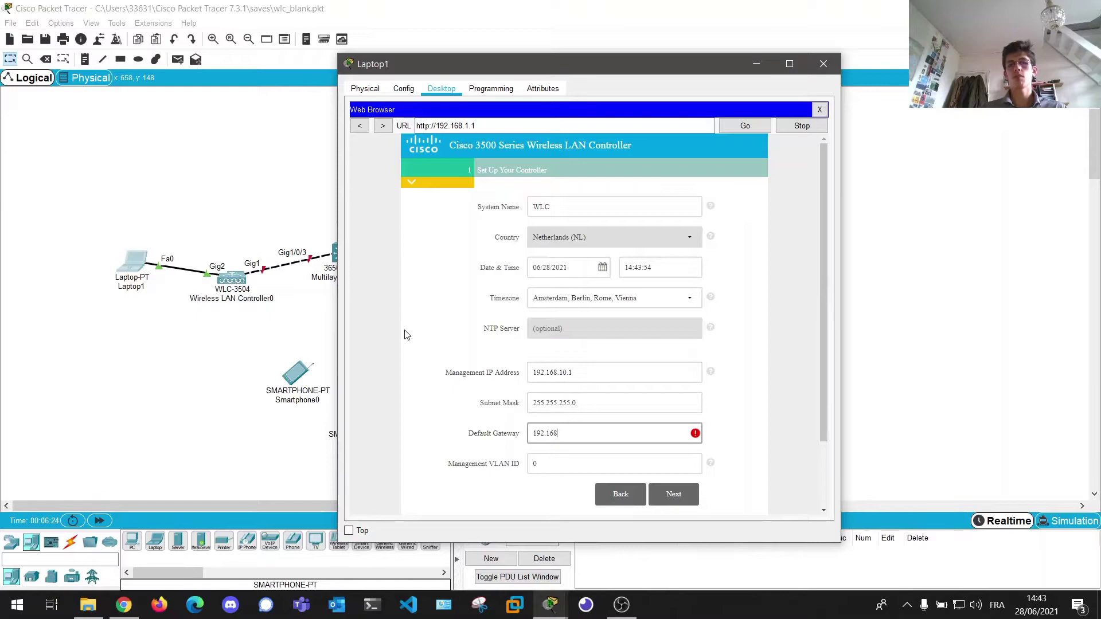
type(".10.254")
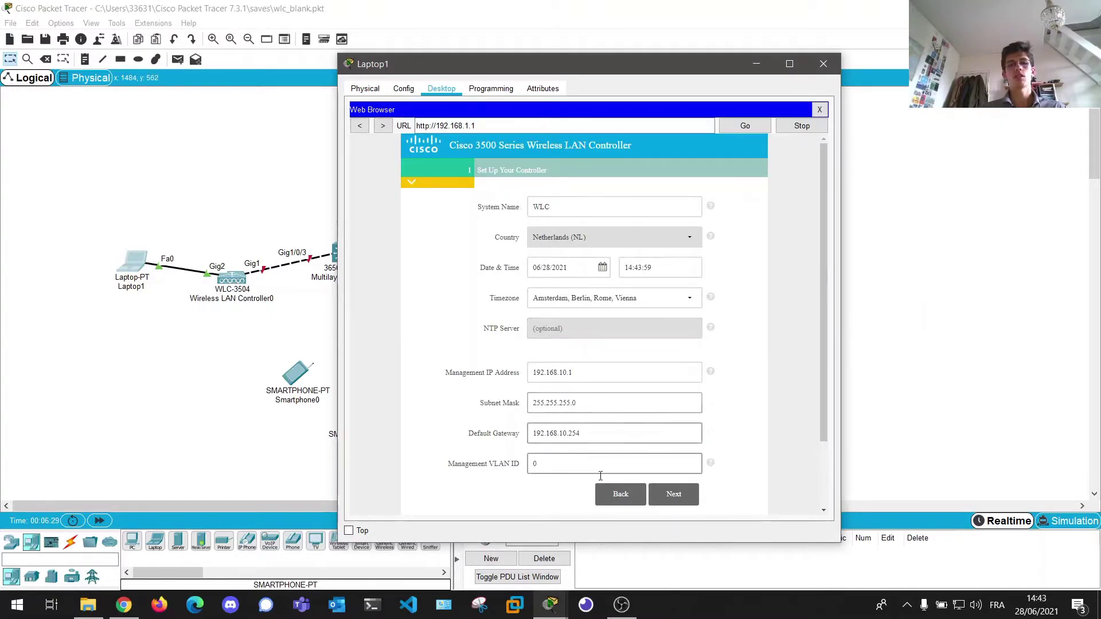
- Name the employee network Enterprise under WPA2 Personal and enter and confirm its passphrase
left_click(675, 497)
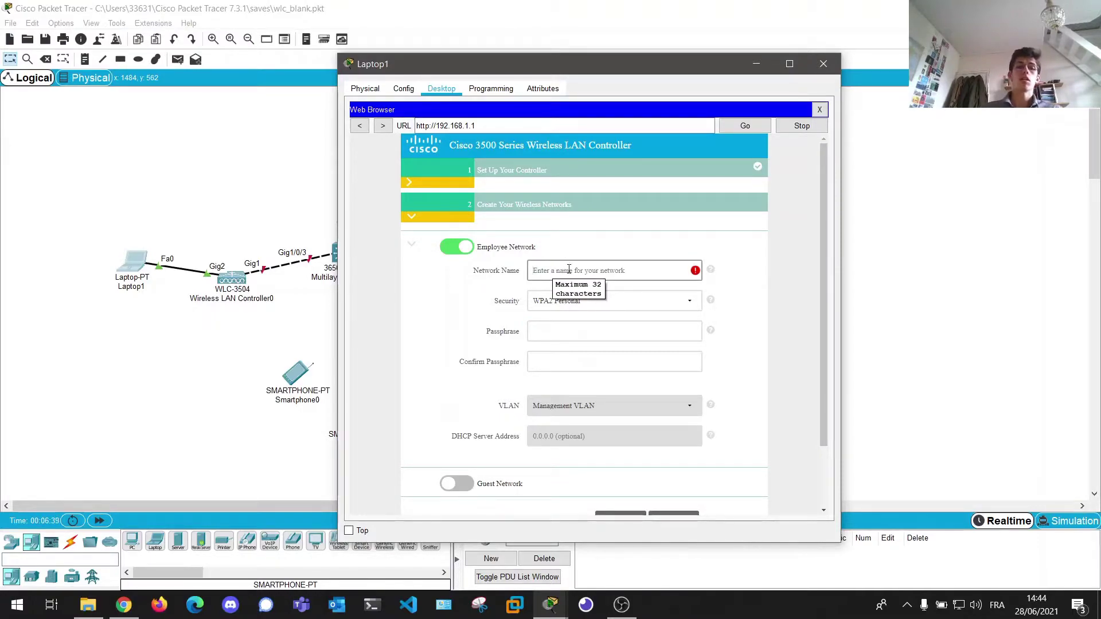
type("Enterpr")
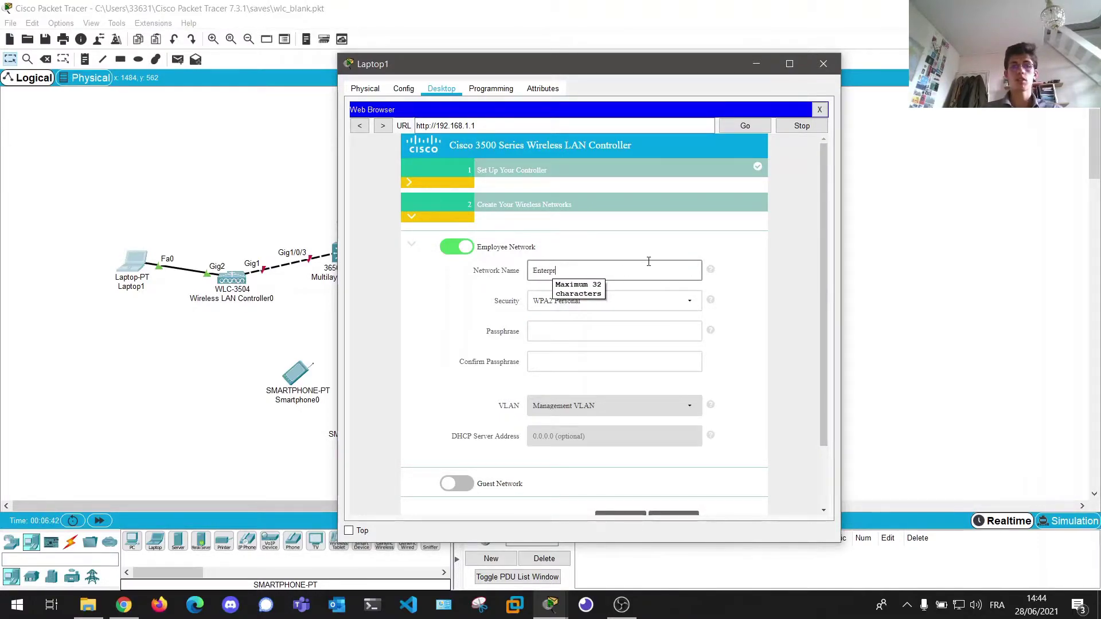
key("Tab")
key("Tab")
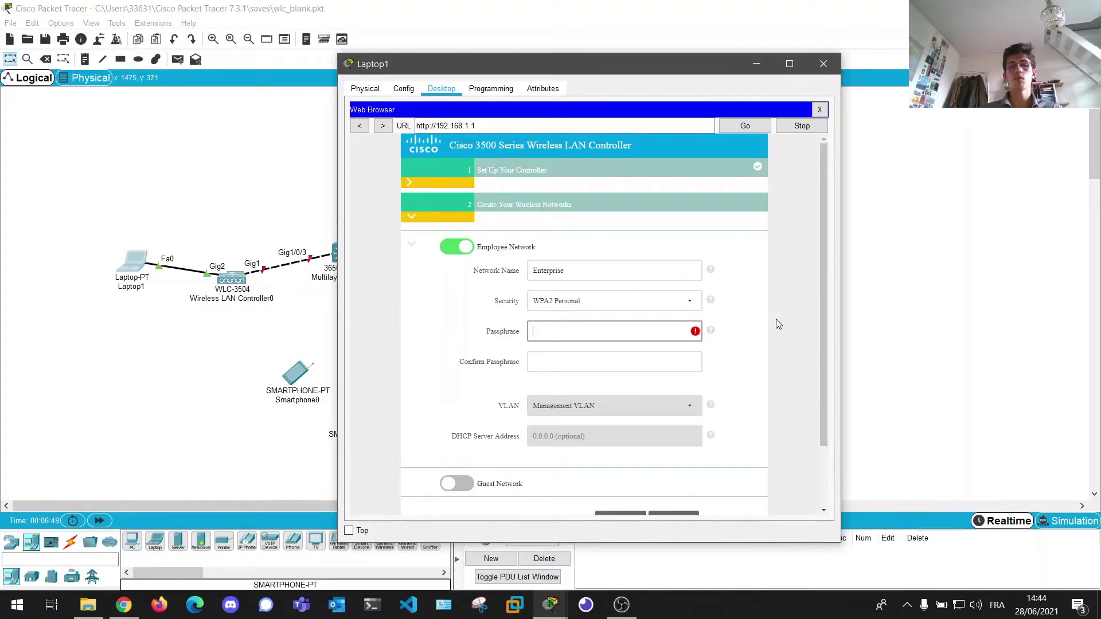
type("password")
key("Tab")
type("password")
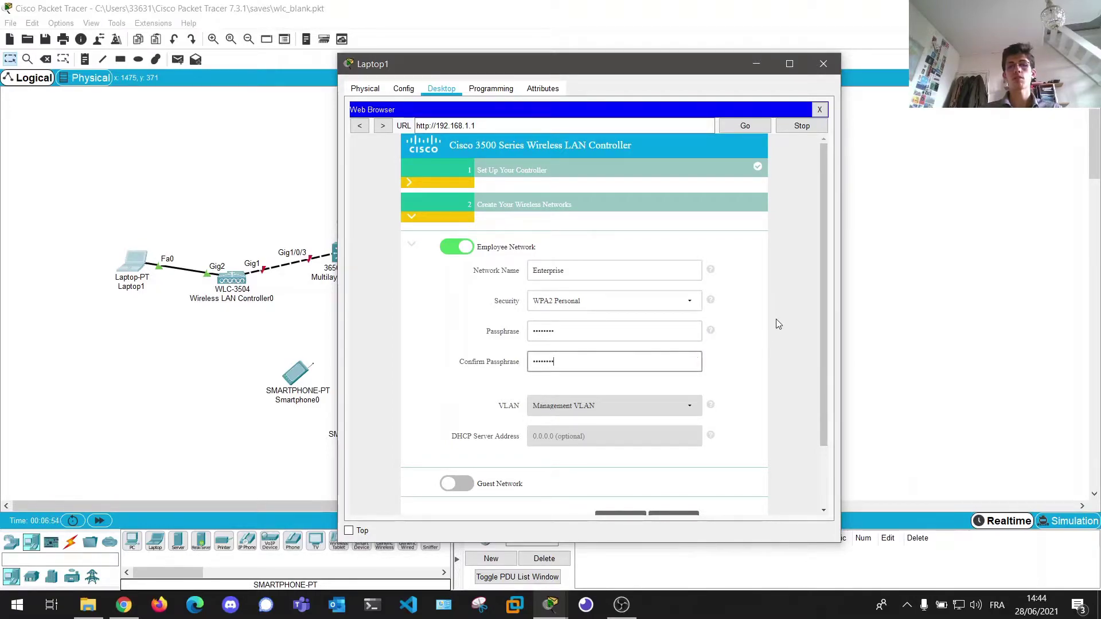
scroll(751, 344, "down", 2)
- Advance through the remaining wizard pages, apply the configuration, and accept the controller reboot
left_click(677, 453)
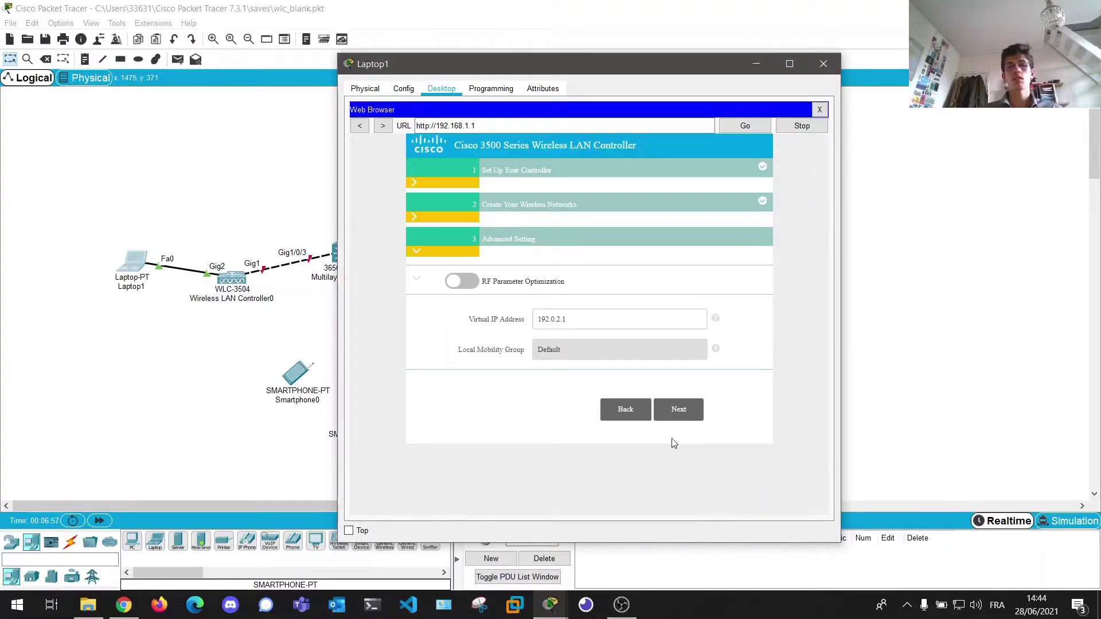
left_click(677, 409)
scroll(676, 366, "down", 6)
scroll(669, 373, "up", 6)
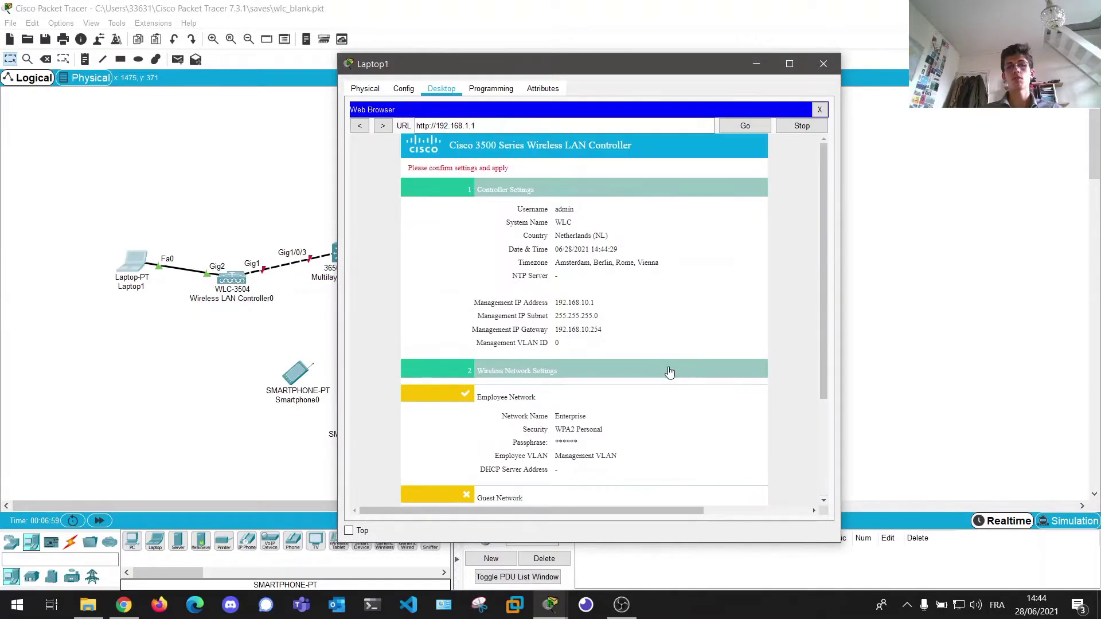
scroll(669, 373, "down", 6)
left_click(683, 491)
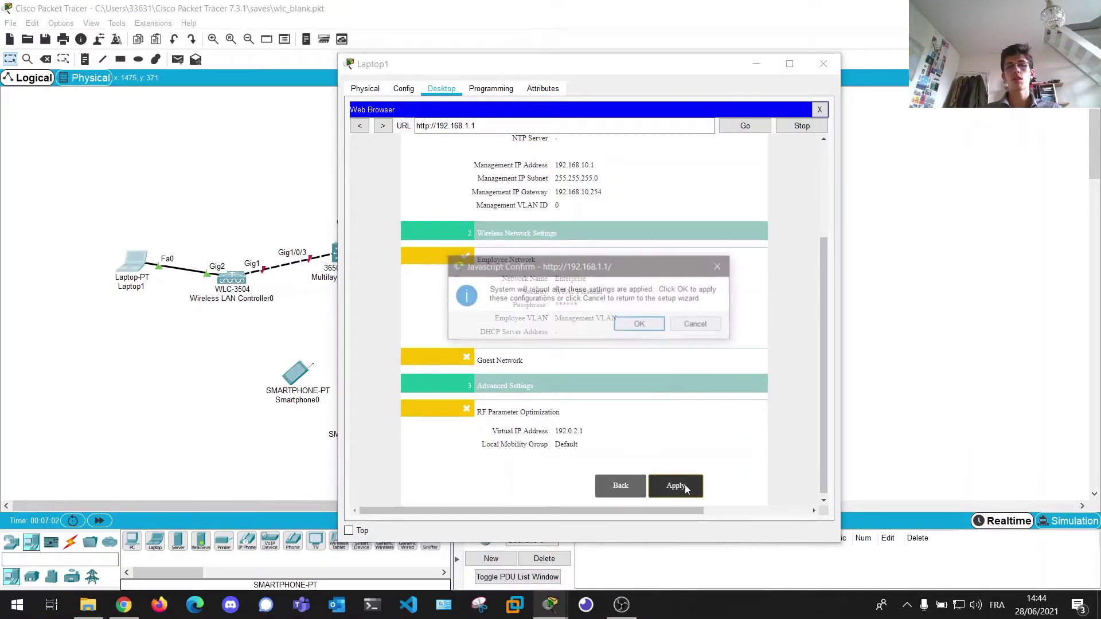
left_click(644, 331)
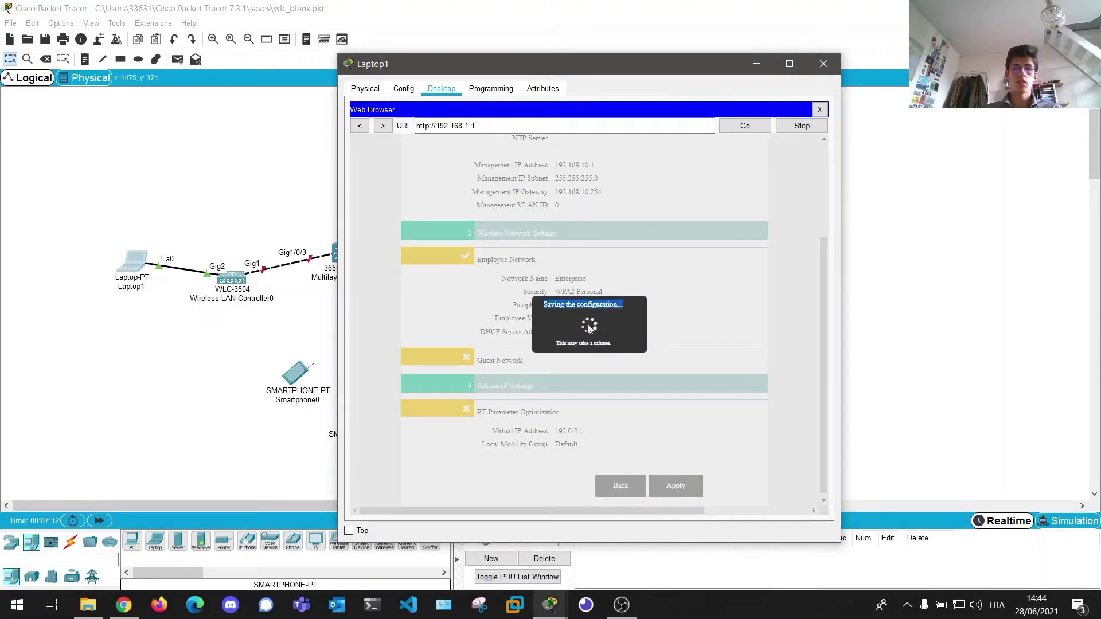
- Close Laptop1's web browser and bring up its IP Configuration
left_click_drag(616, 347, 542, 301)
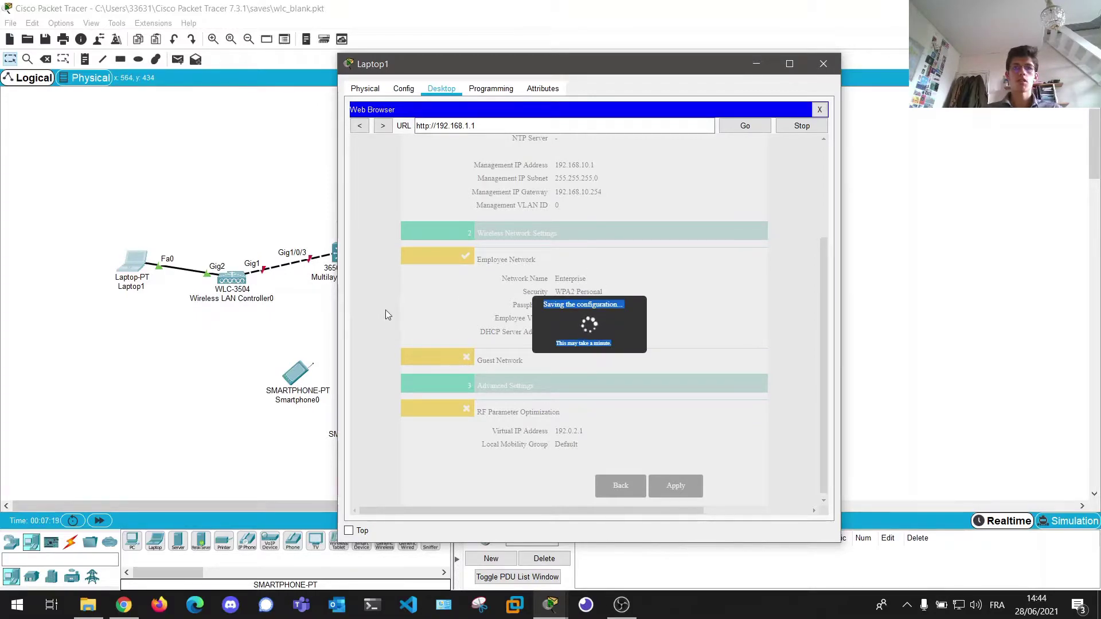
left_click(603, 320)
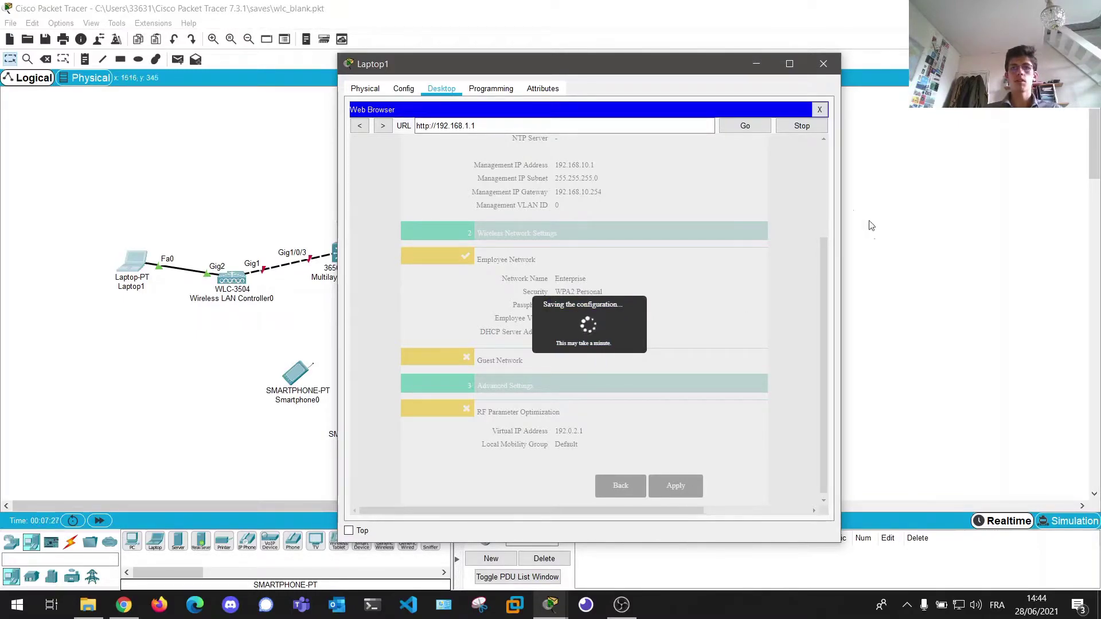
left_click(820, 111)
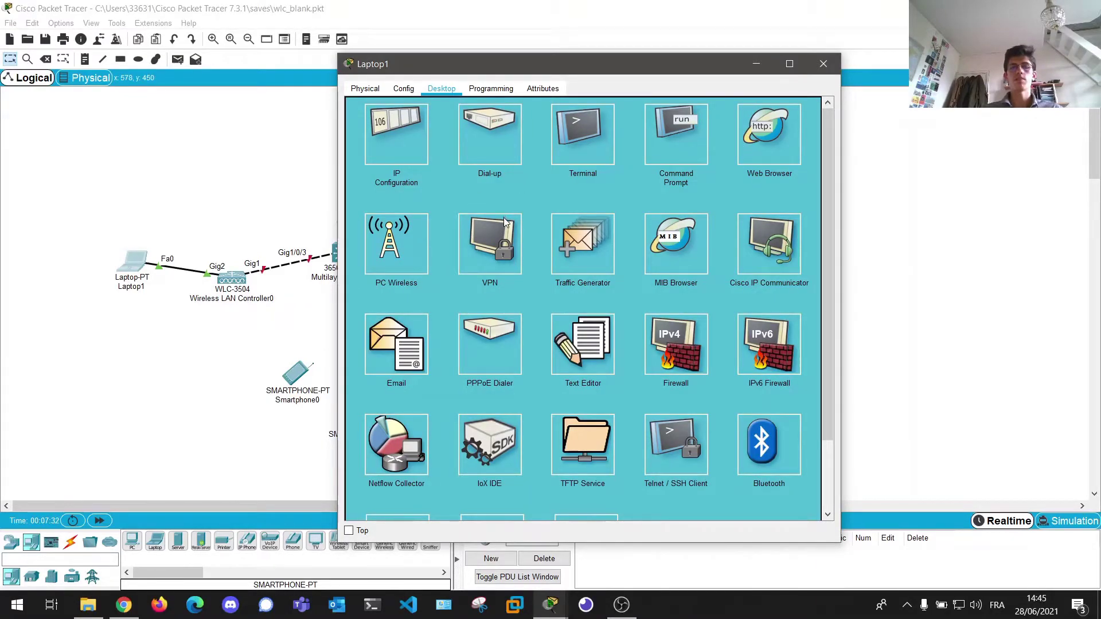
left_click(385, 145)
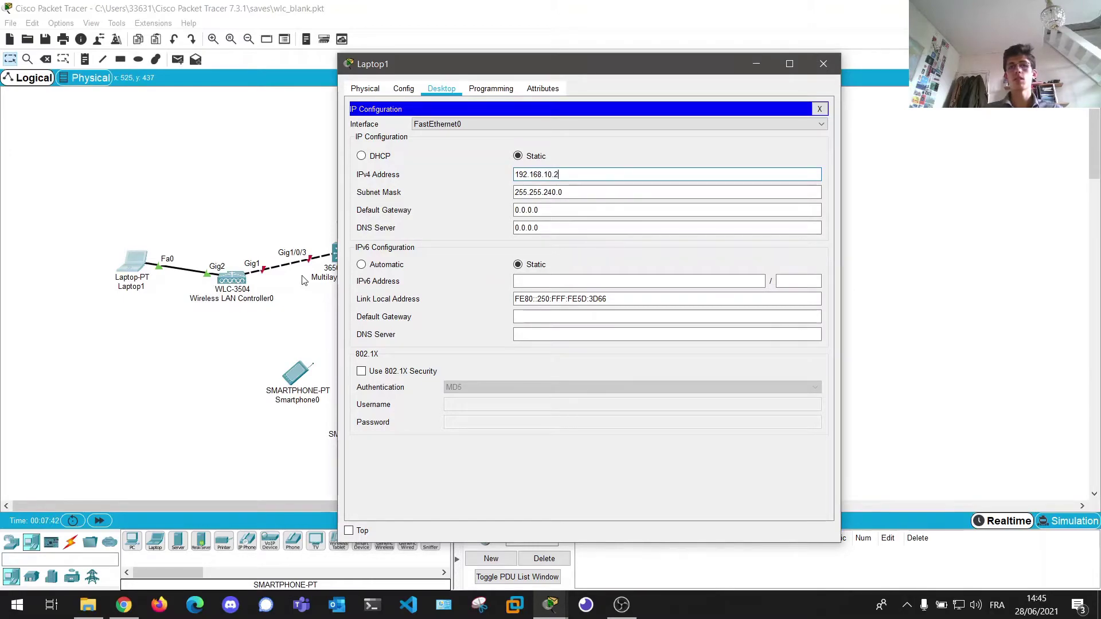
- Change Laptop1's subnet mask to 255.255.255.0 and gateway to 192.168.10.254, then exit IP settings
double_click(549, 193)
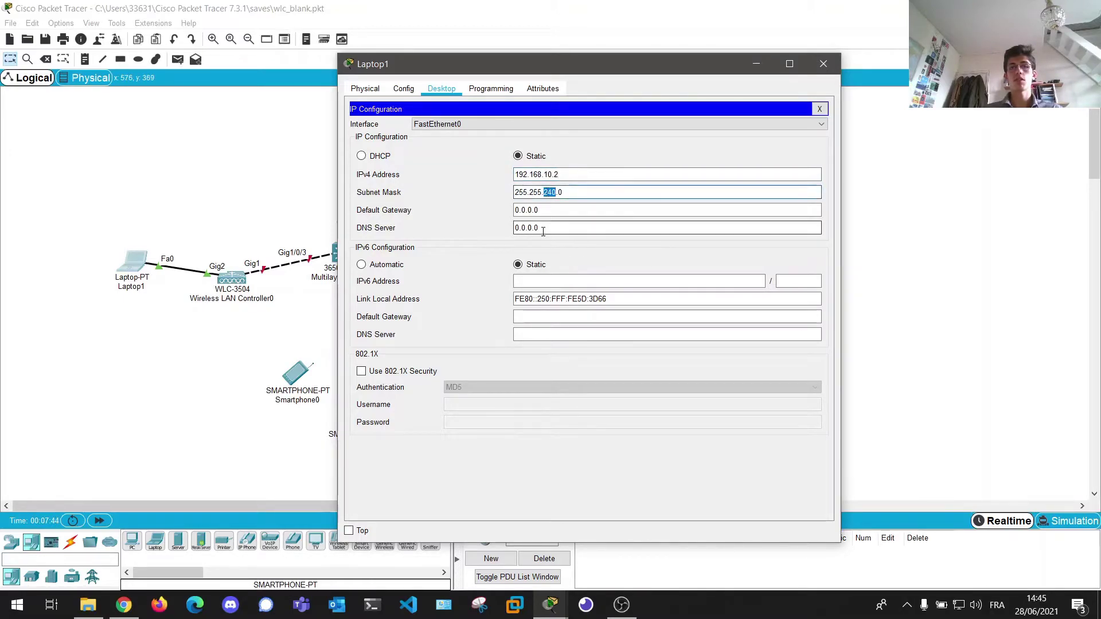
type("2")
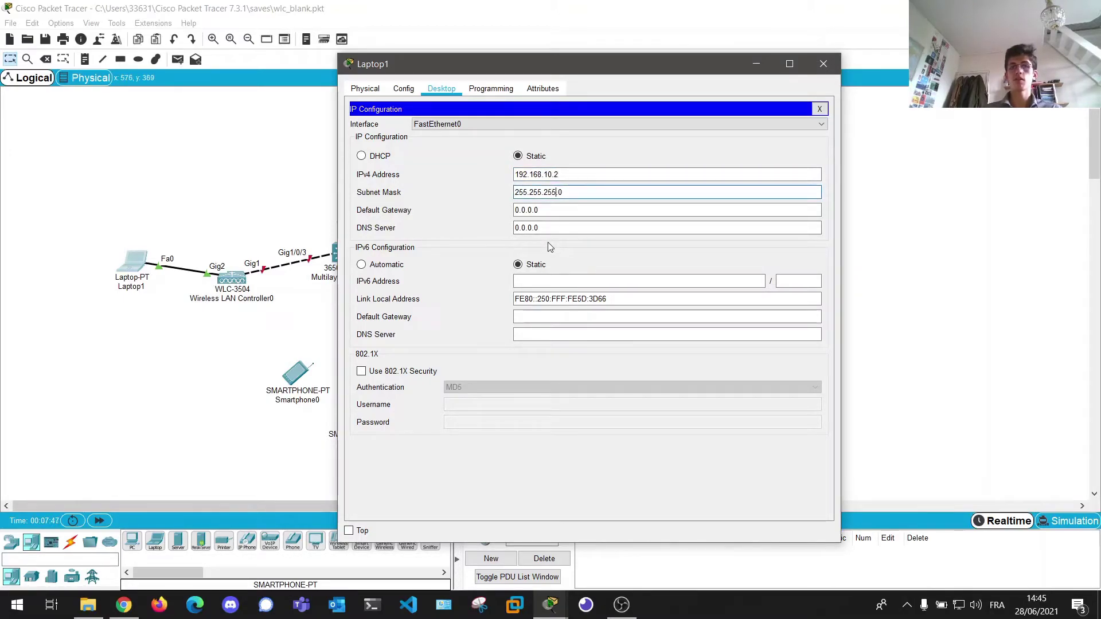
key("Tab")
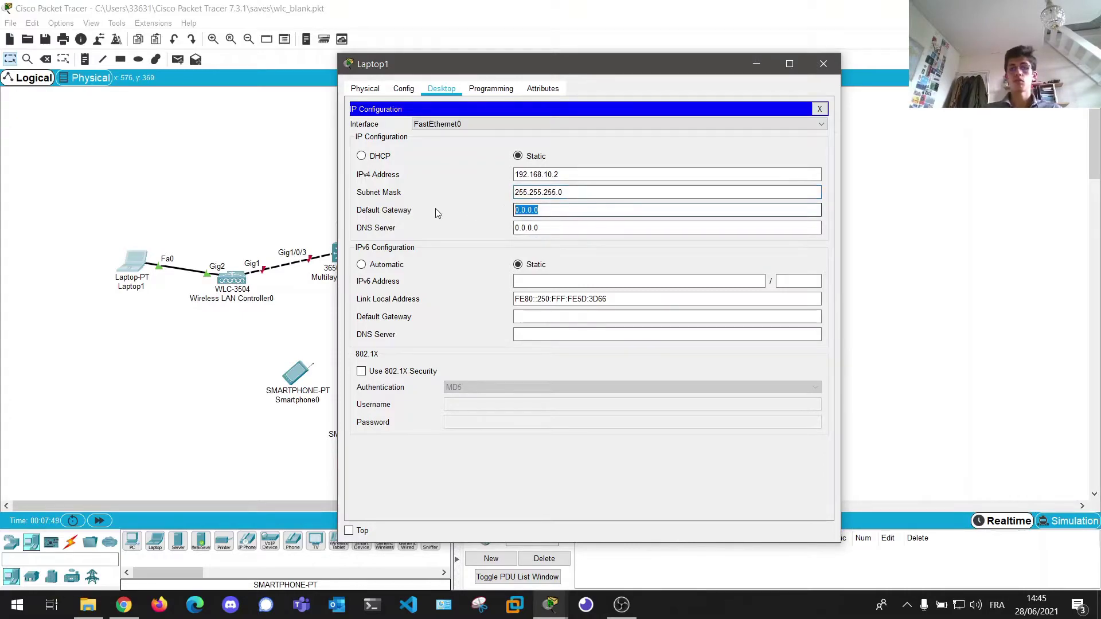
type("192.168.10.254")
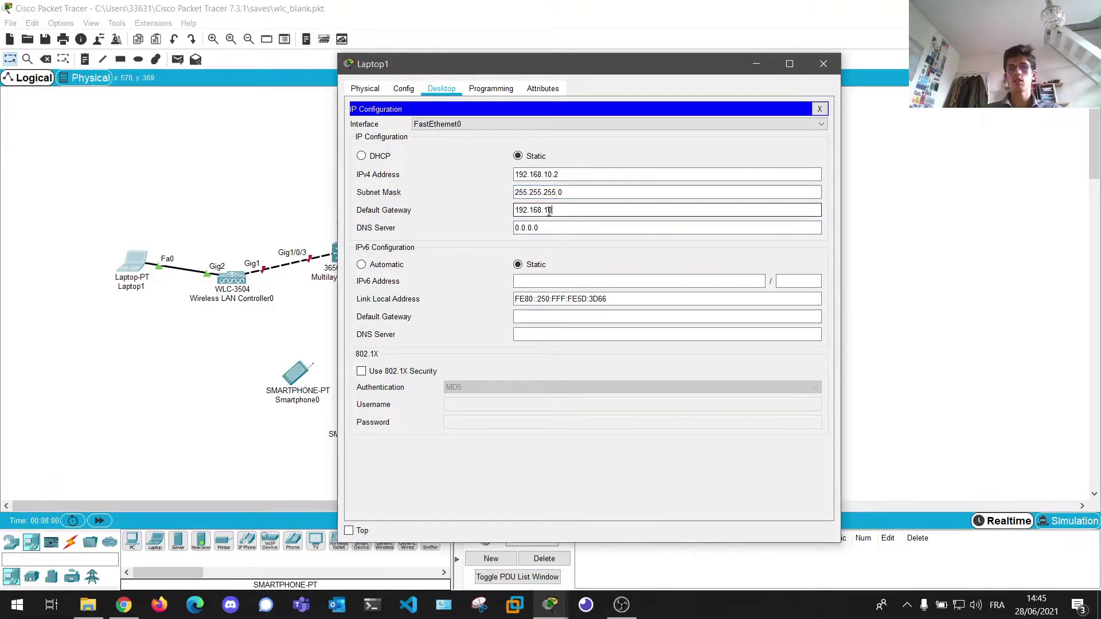
left_click(820, 109)
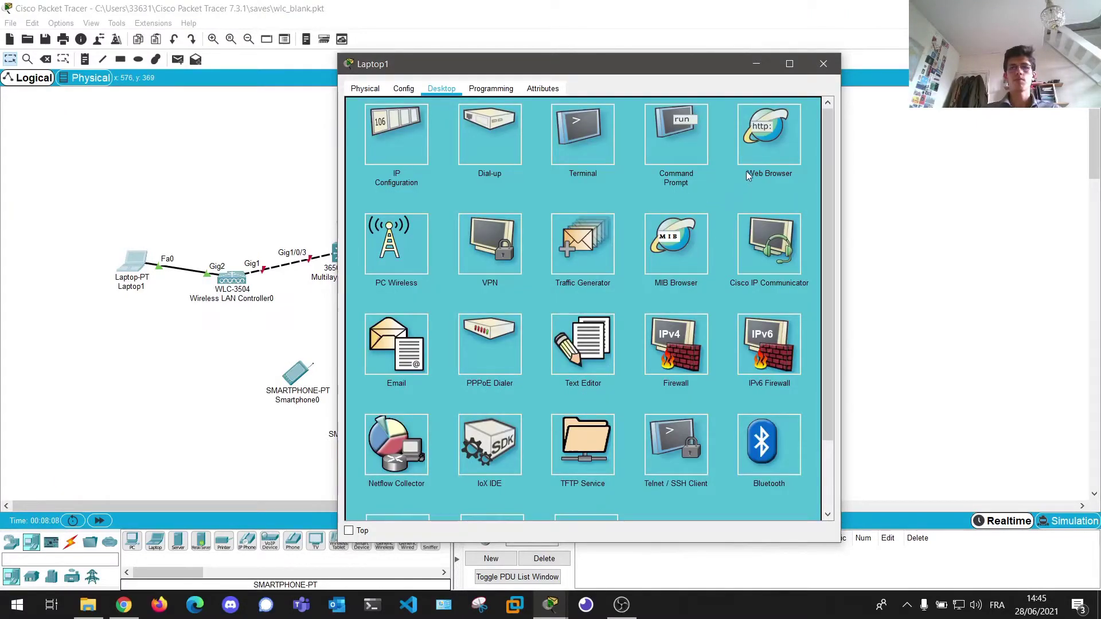
left_click(779, 150)
left_click(485, 131)
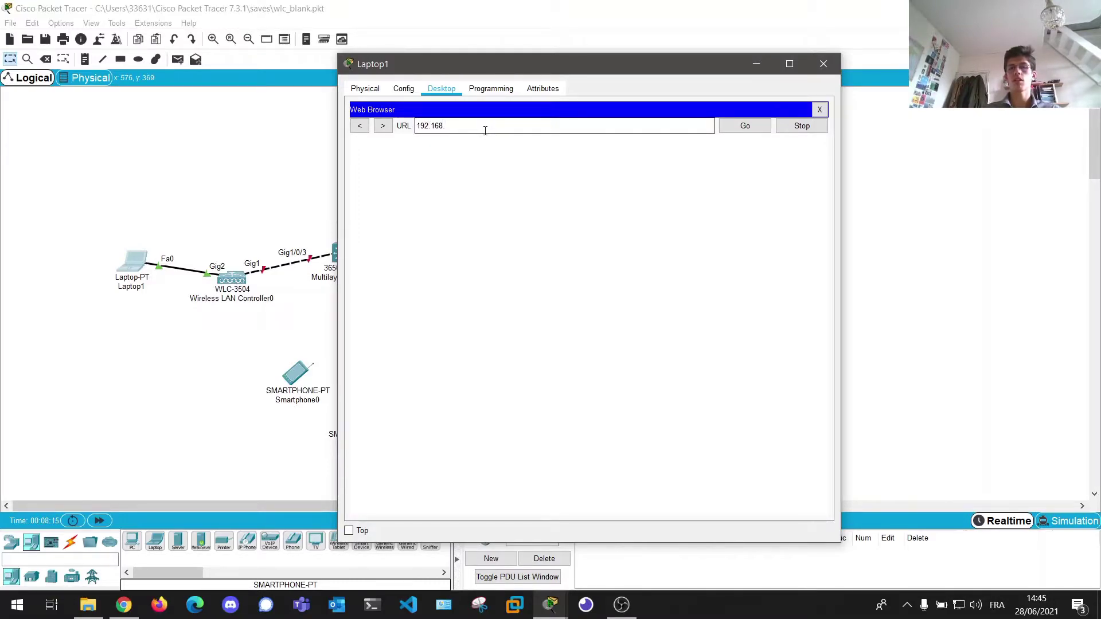
key("Return")
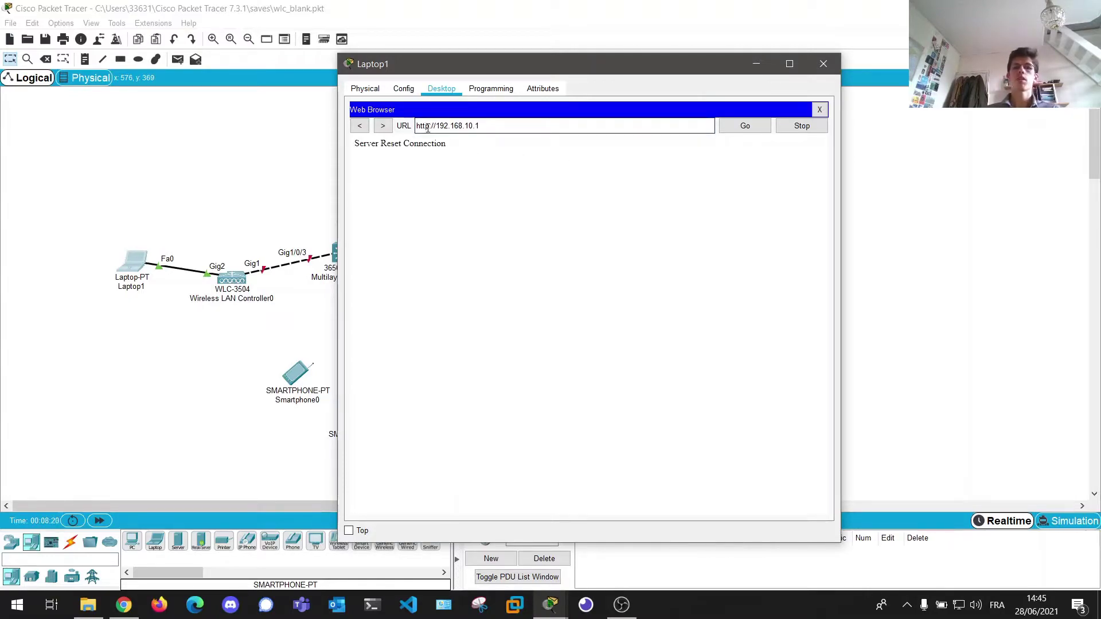
type("s")
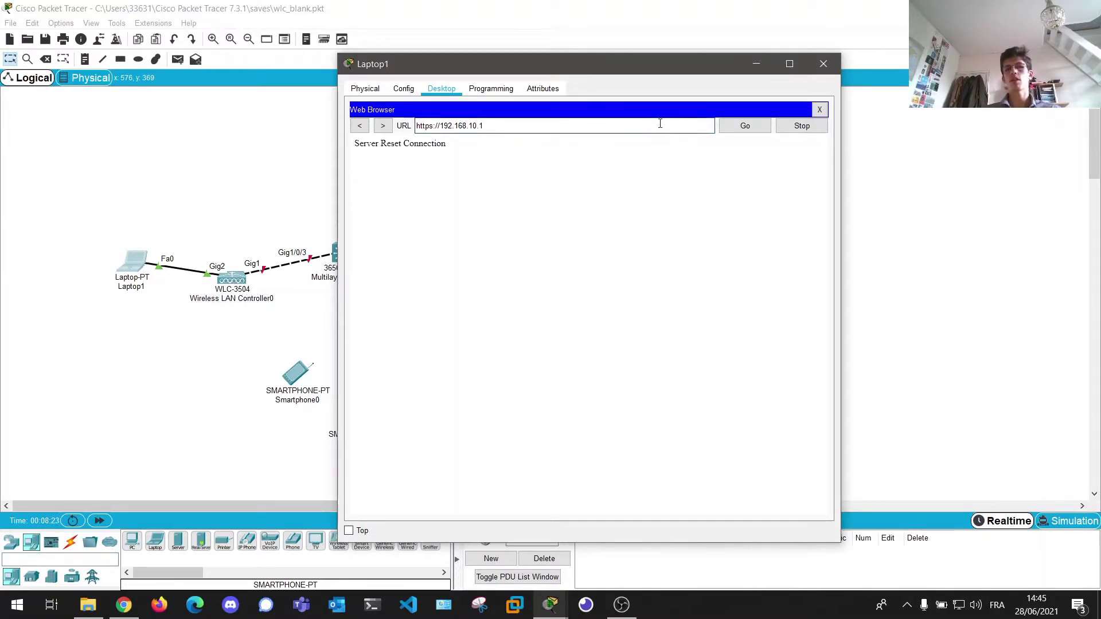
left_click(740, 129)
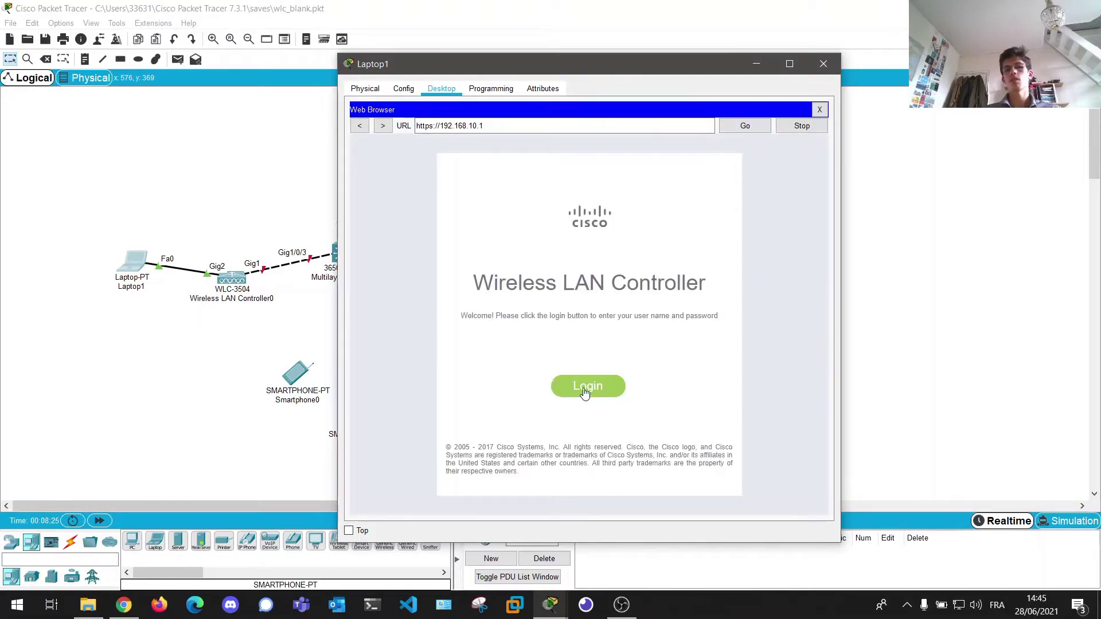
left_click(585, 395)
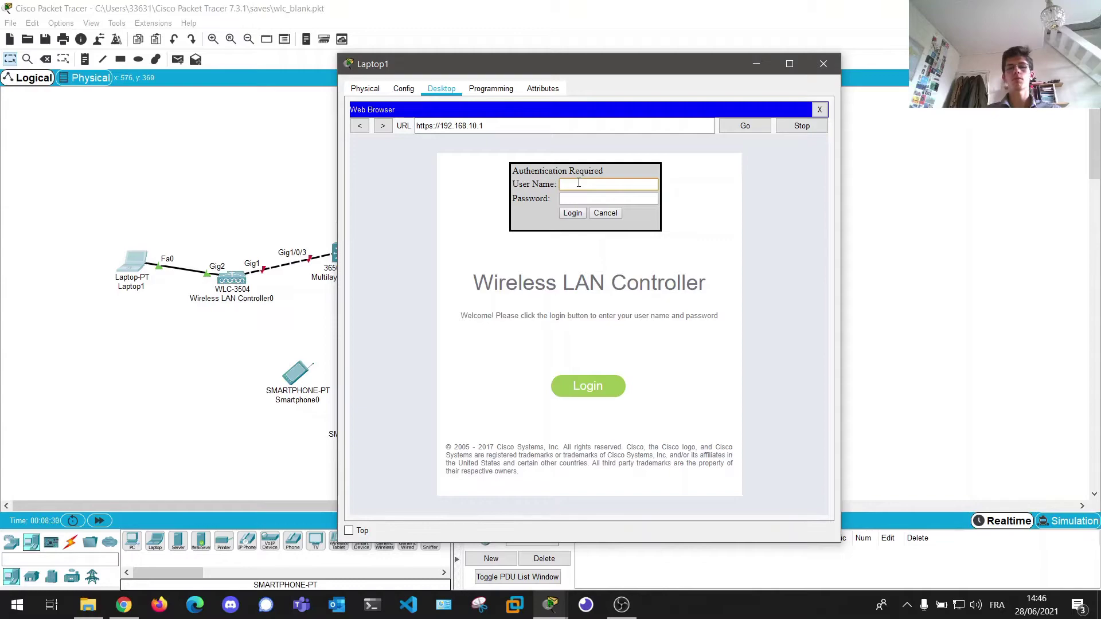
type("admin")
key("Tab")
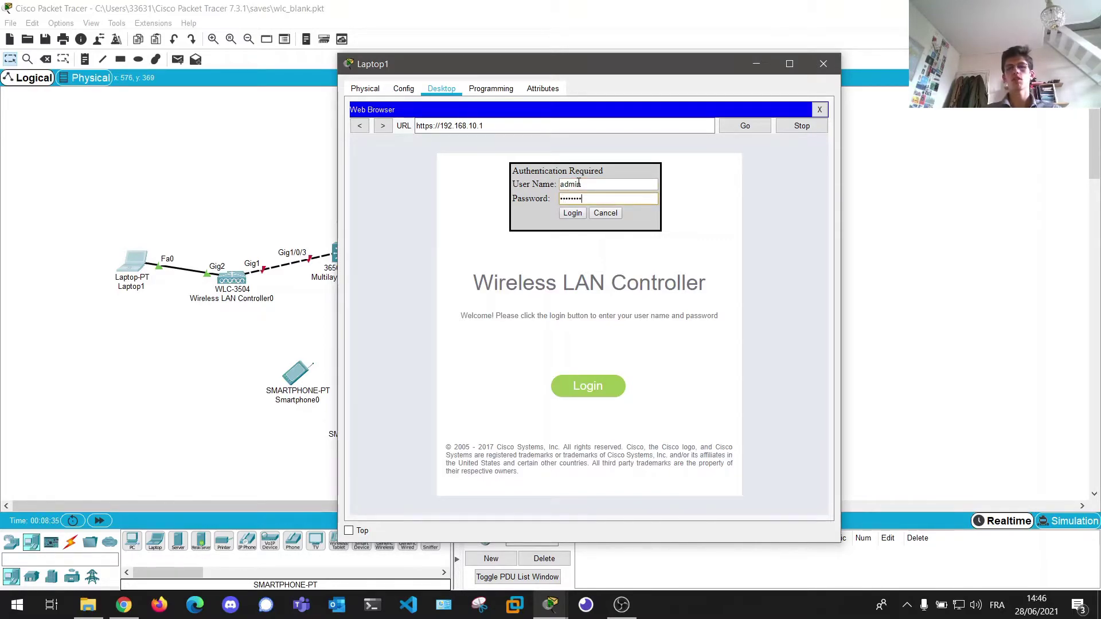
left_click(572, 214)
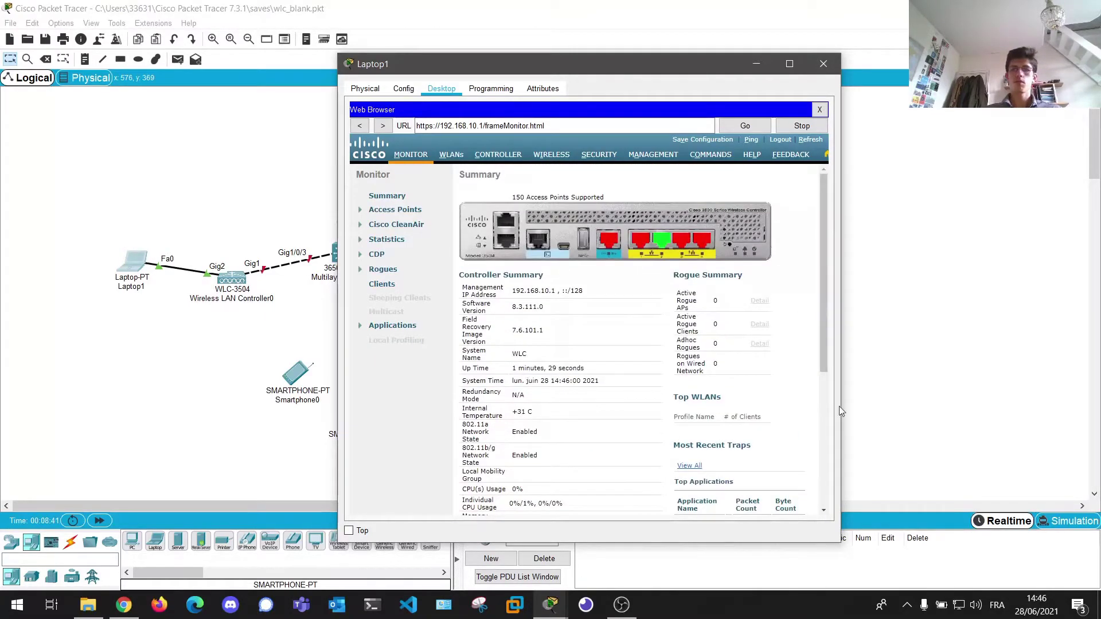
- Scroll through the controller's Monitor Summary page, then close Laptop1's window
left_click_drag(840, 406, 968, 406)
scroll(623, 312, "down", 2)
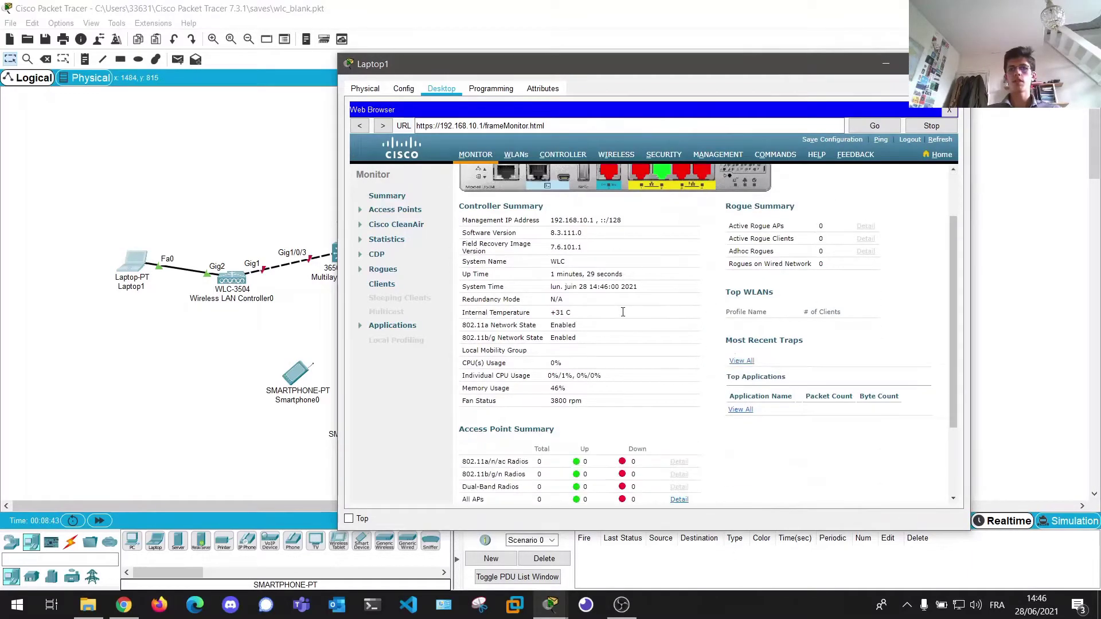
scroll(623, 311, "down", 3)
scroll(630, 354, "up", 5)
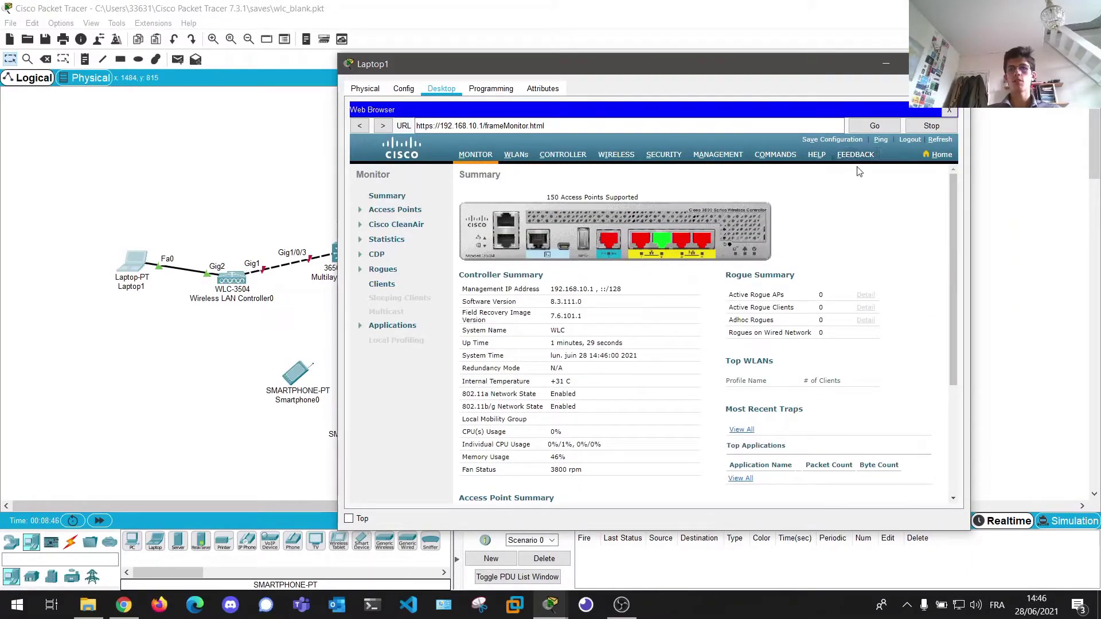
left_click(955, 64)
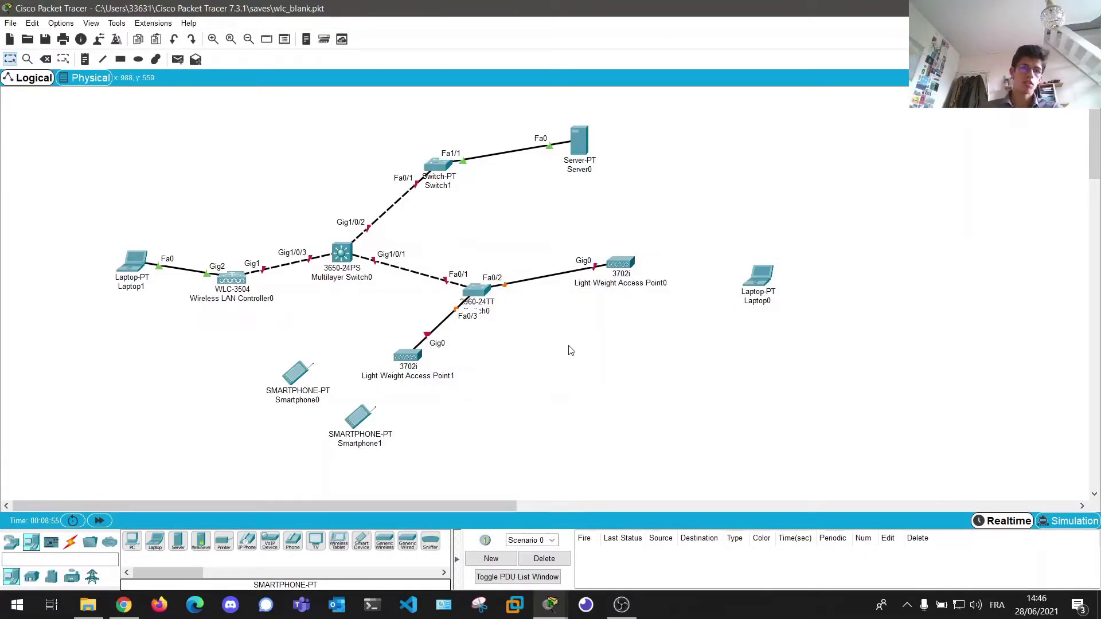
- Plug the ACCESS_POINT_POWER_ADAPTER into the lightweight access point's power port
left_click(338, 253)
left_click_drag(559, 117, 811, 115)
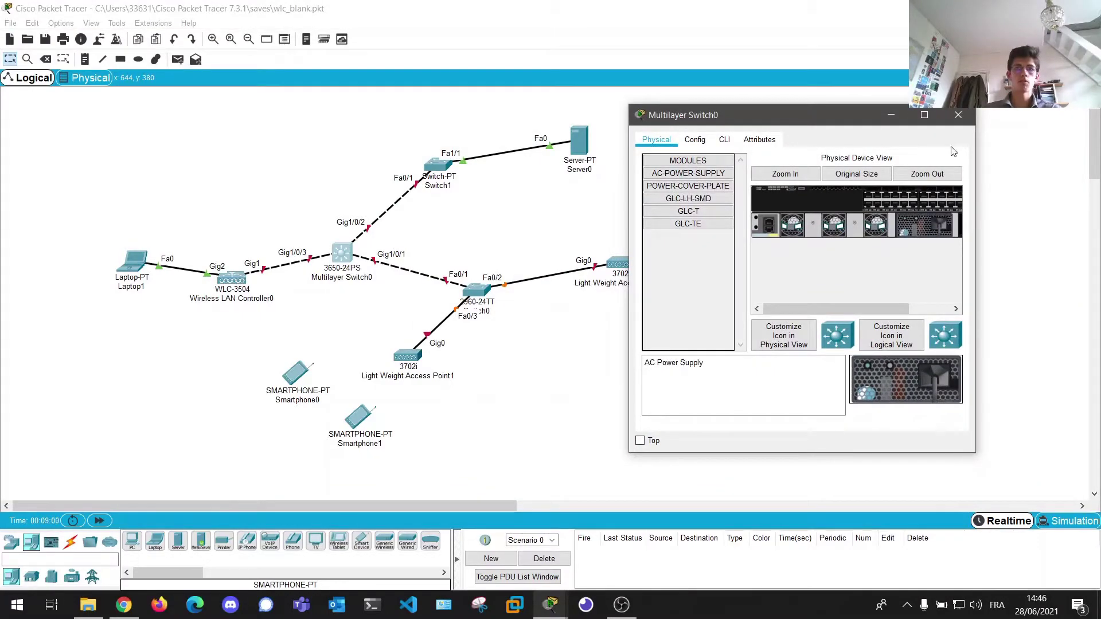
left_click(957, 115)
left_click(404, 359)
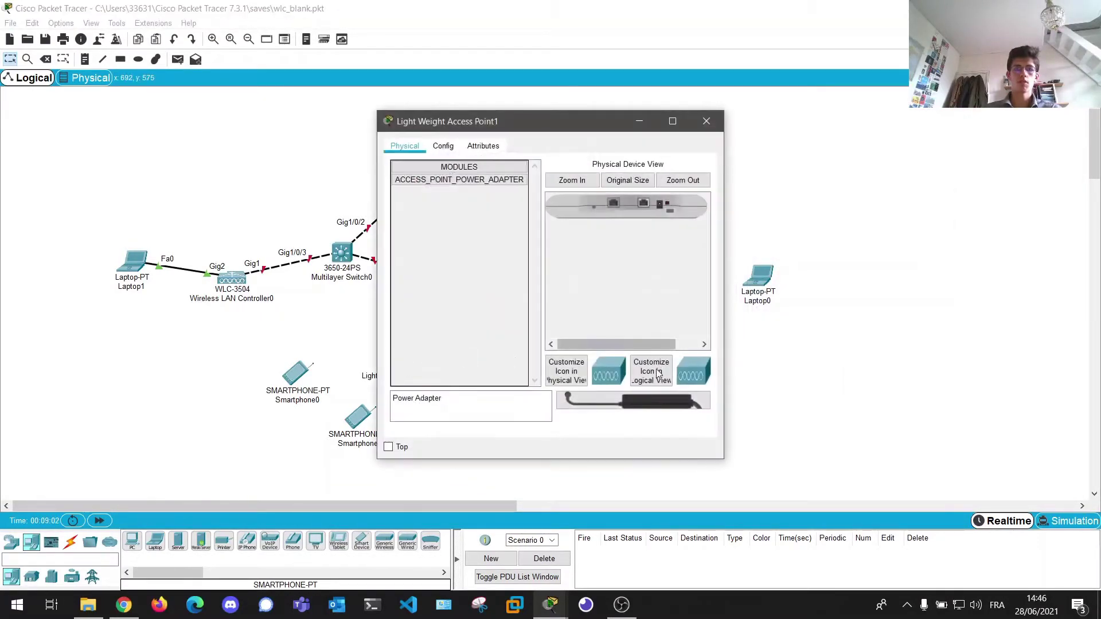
left_click(459, 179)
left_click_drag(634, 400, 663, 208)
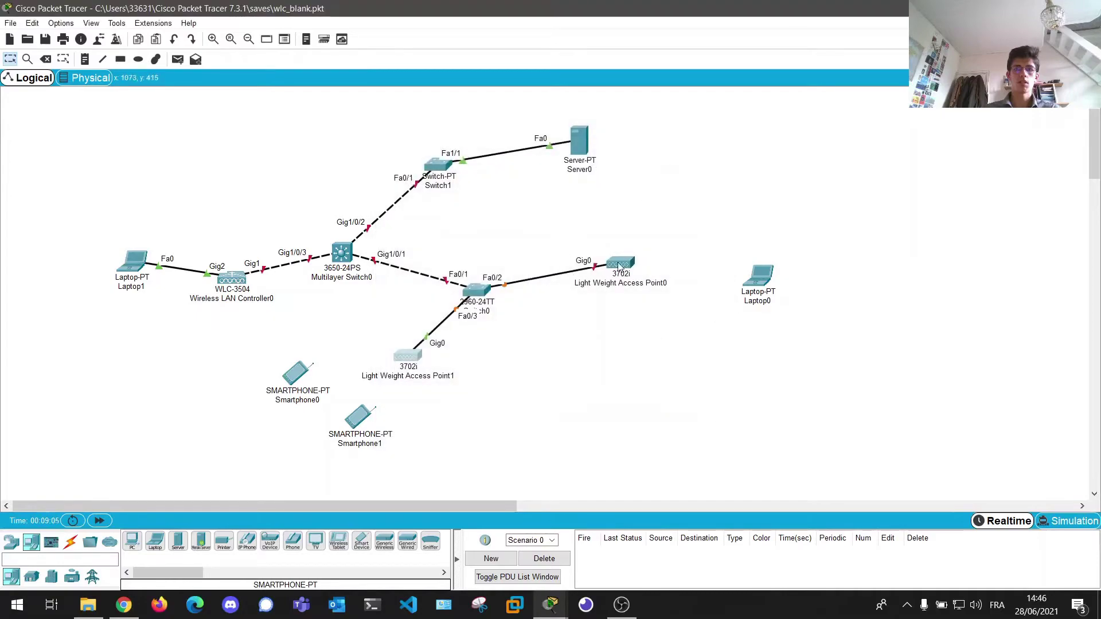
left_click_drag(600, 412, 662, 204)
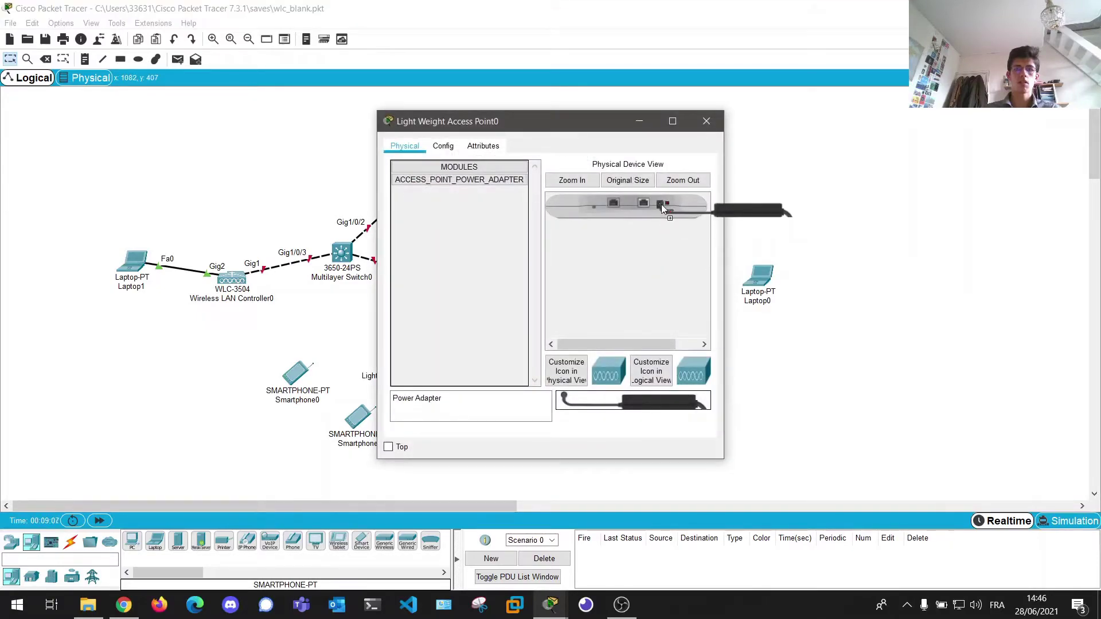
left_click(706, 121)
- Fast-forward time so the links come up and open Server0's device window
key("alt+d")
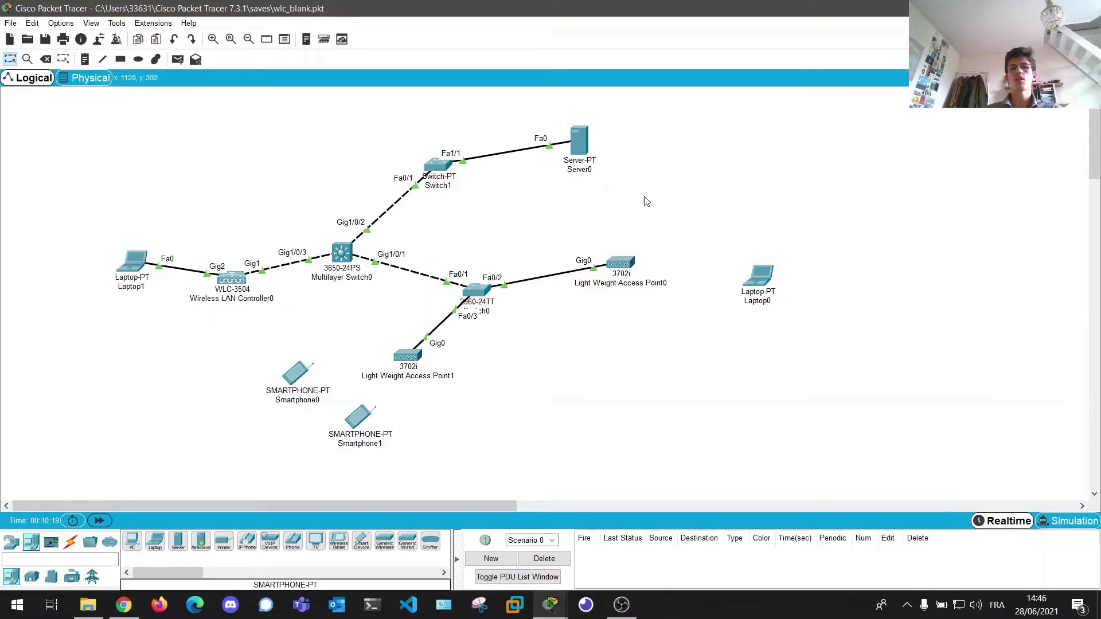
double_click(584, 150)
left_click_drag(567, 121, 933, 115)
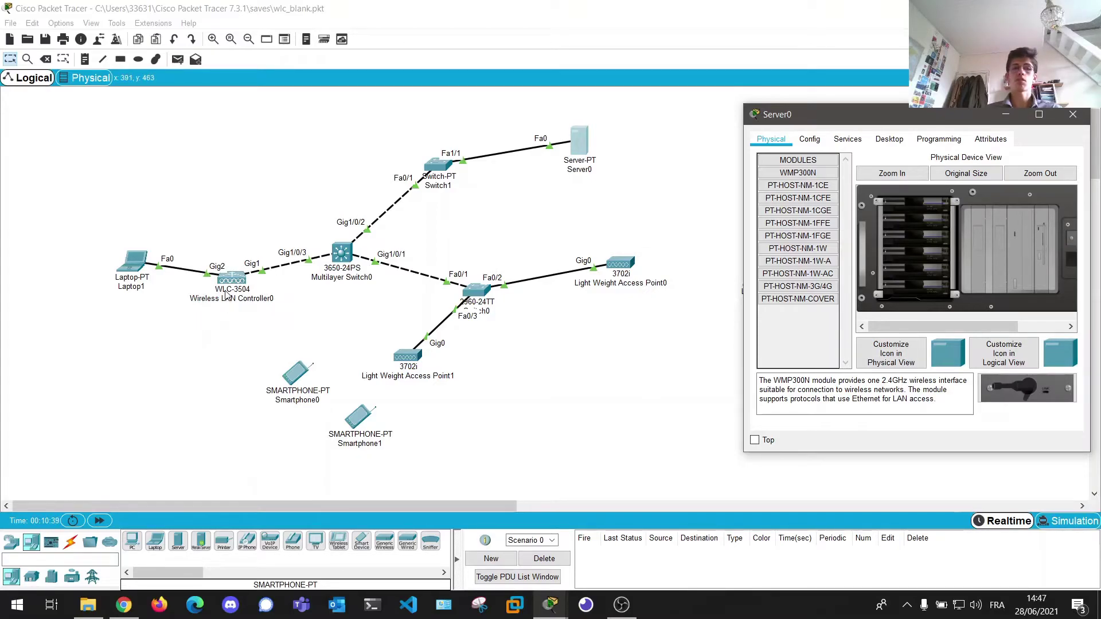
- Give Server0's FastEthernet0 static IPv4 192.168.10.5 with subnet mask 255.255.255.0
left_click_drag(873, 114, 774, 114)
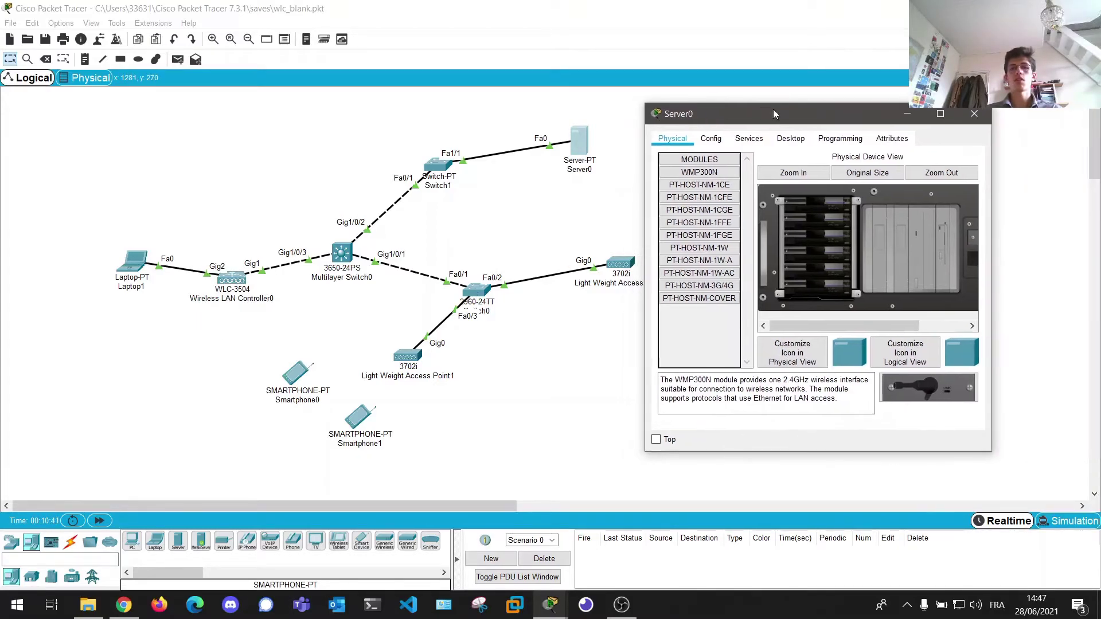
left_click(717, 141)
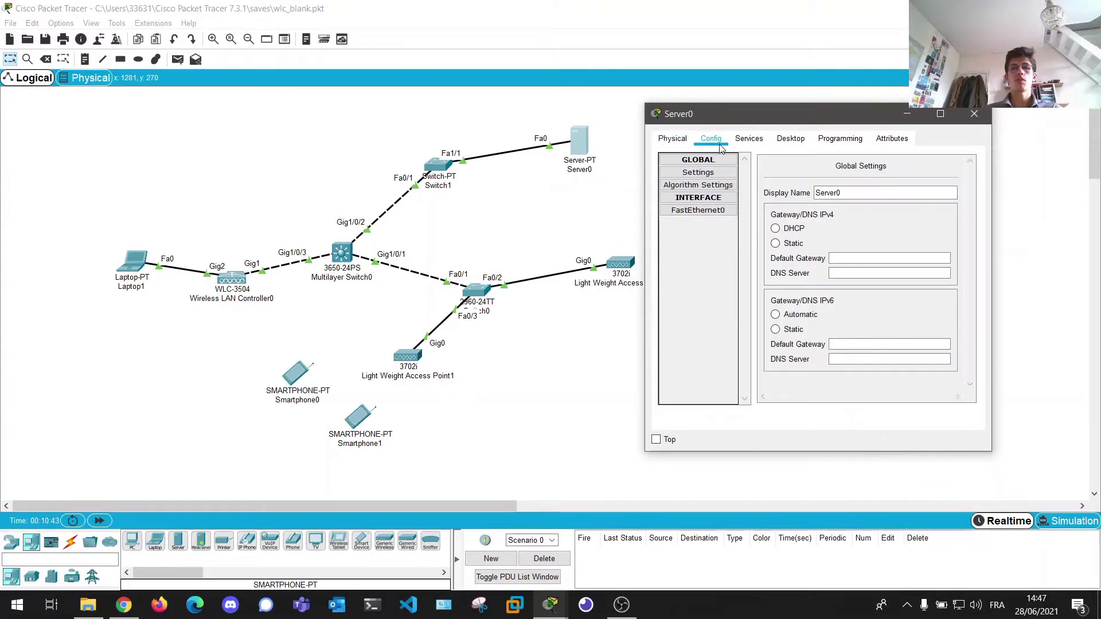
left_click(697, 210)
left_click(915, 256)
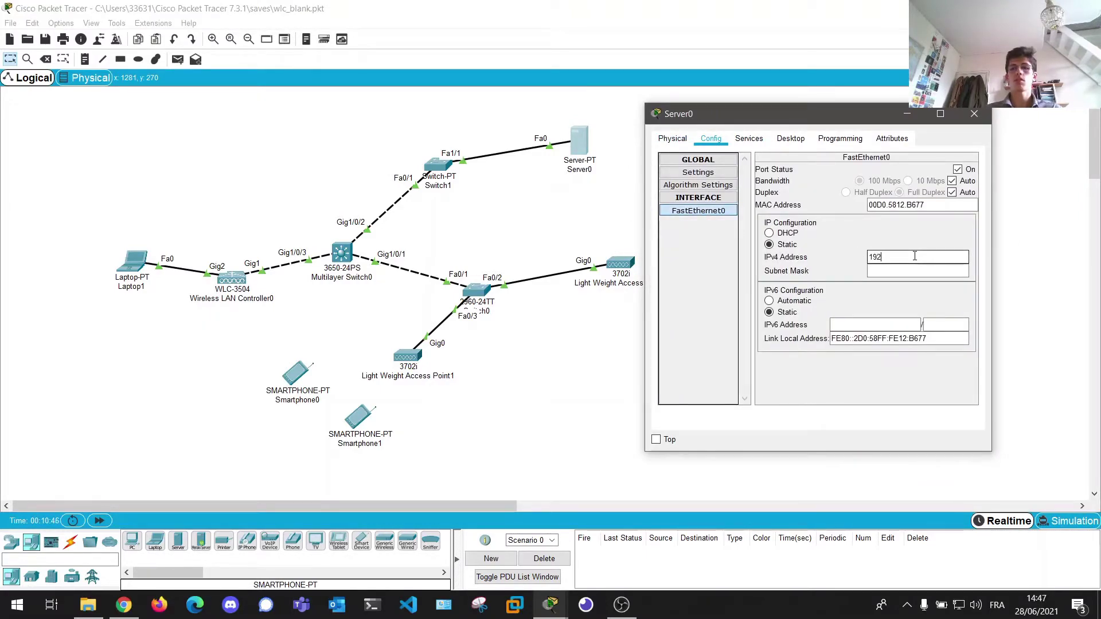
type("192.168.1")
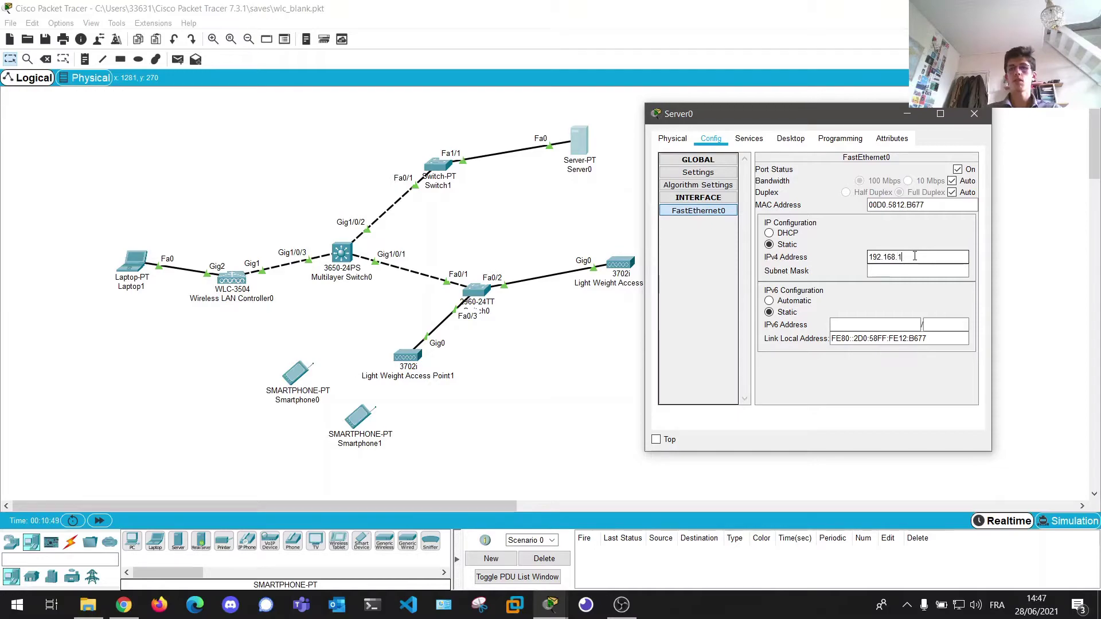
type("0.5")
key("Tab")
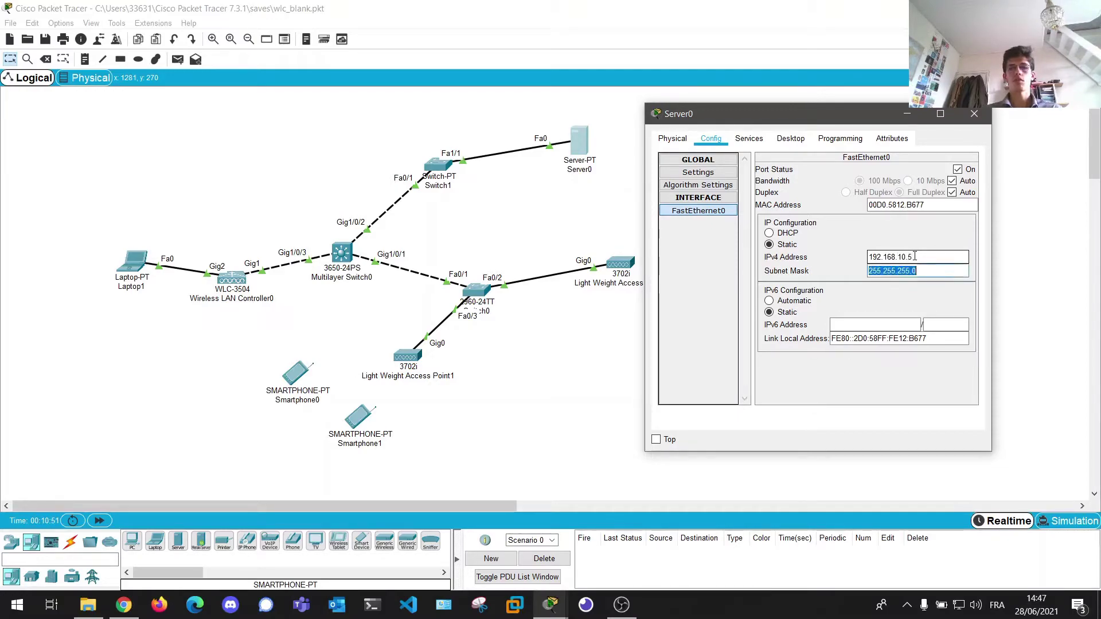
left_click(749, 138)
- Set Server0's DHCP pool gateway to 192.168.10.254 and start address to 192.168.10.10
left_click(695, 185)
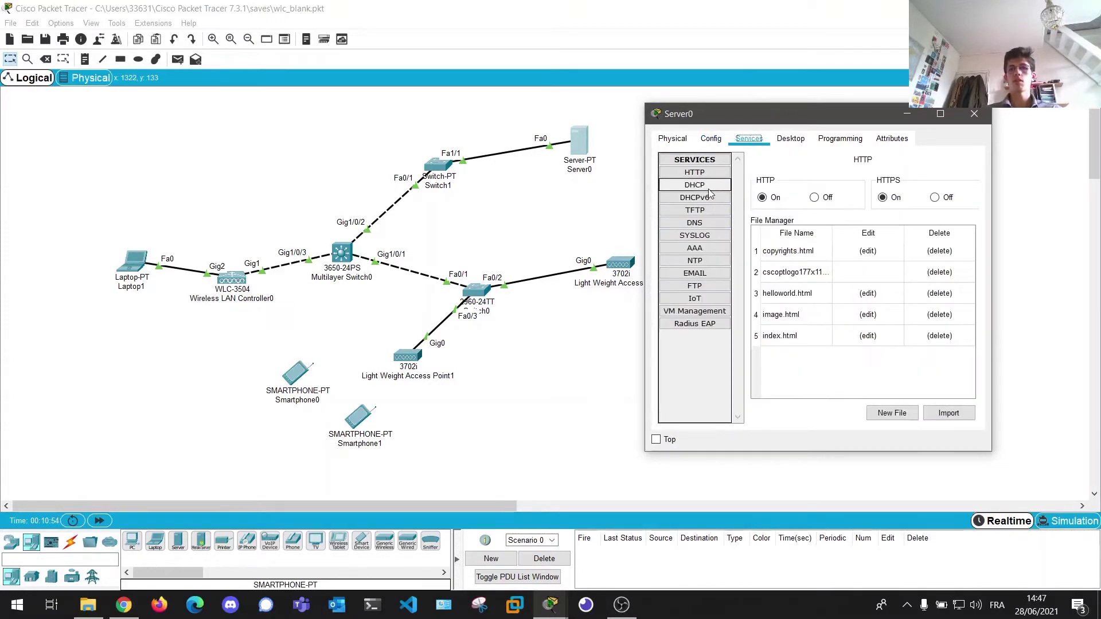
left_click_drag(904, 215, 831, 215)
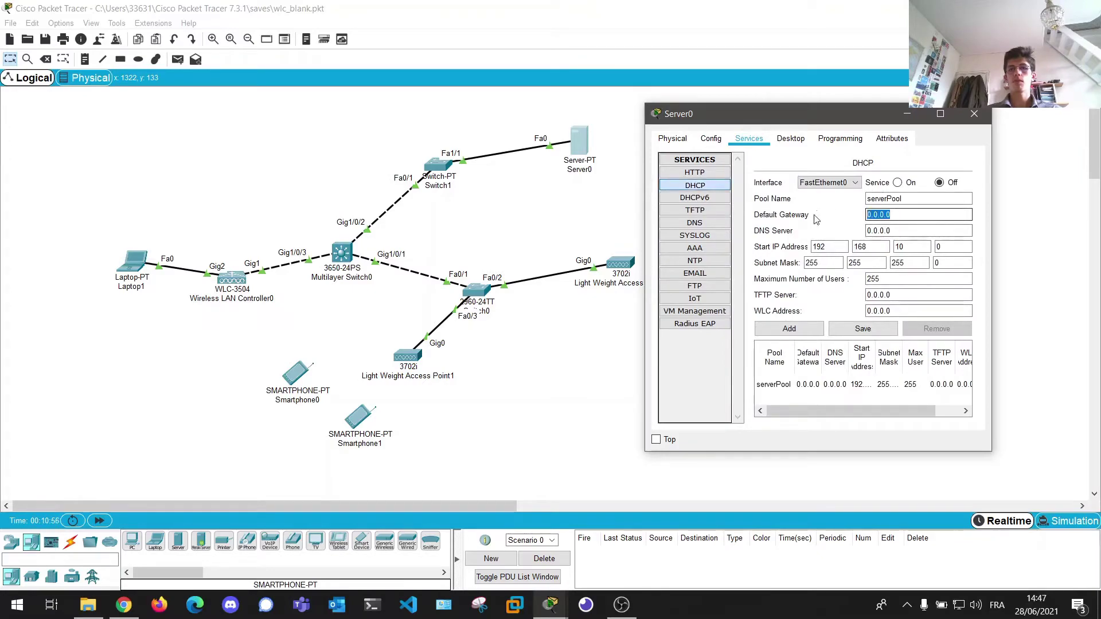
type("192.168.10.254")
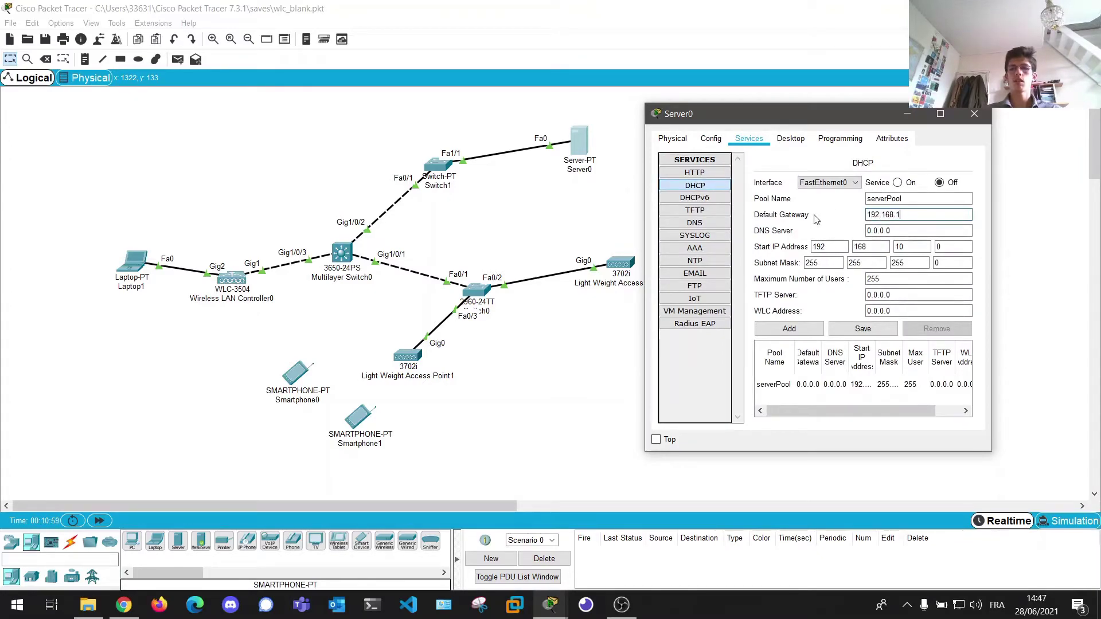
key("Tab")
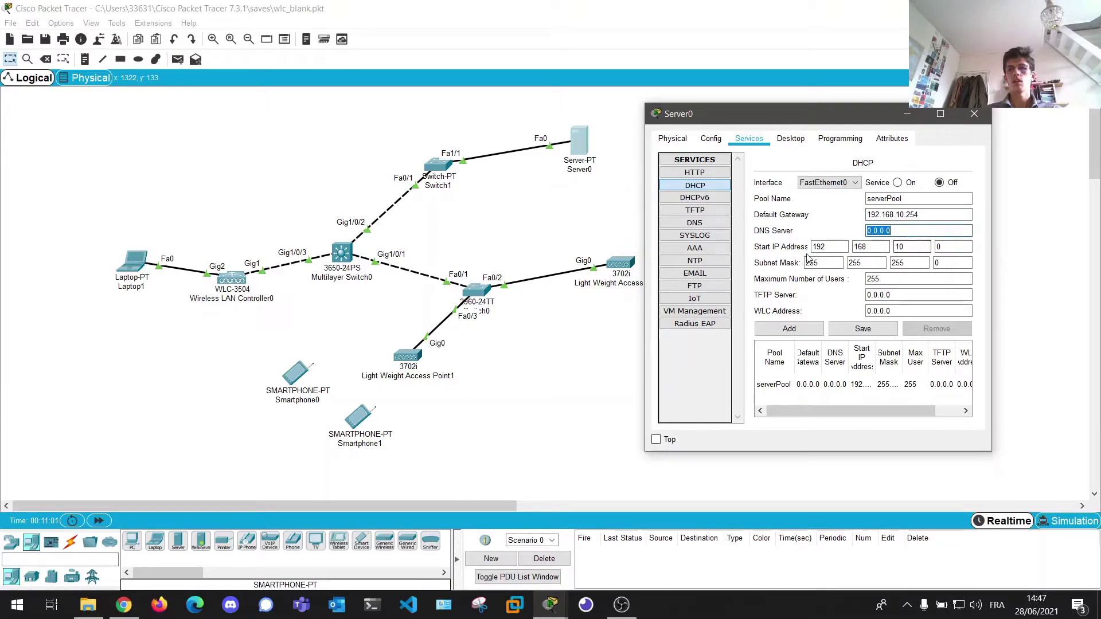
left_click(961, 247)
key("BackSpace")
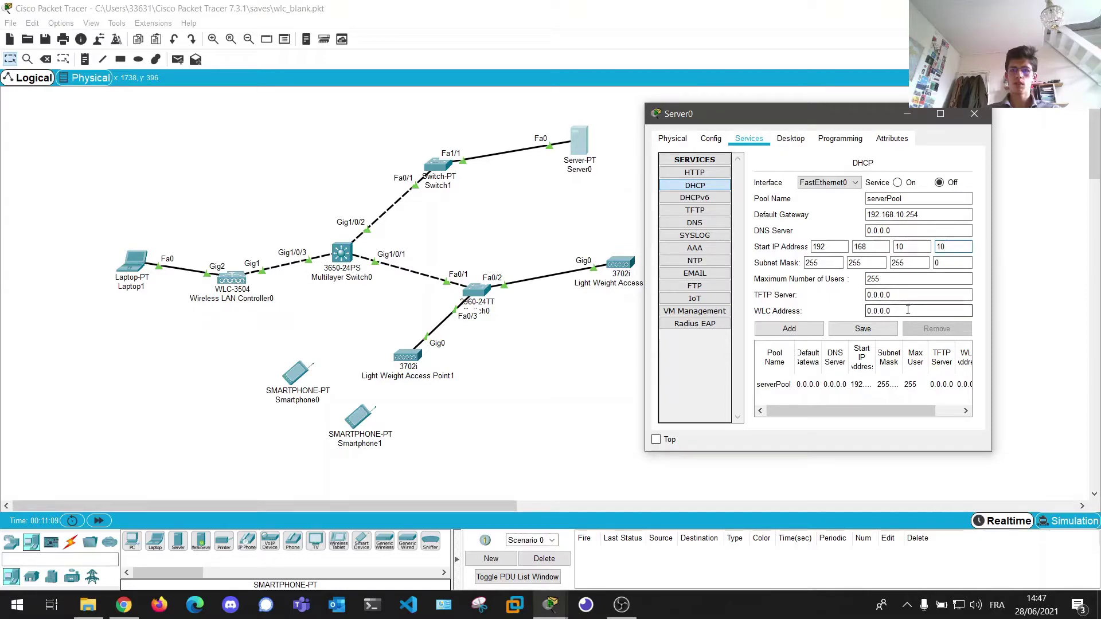
- Set the WLC address to 192.168.10.1, save the pool, turn DHCP on, and advance simulation time
left_click_drag(903, 310, 819, 313)
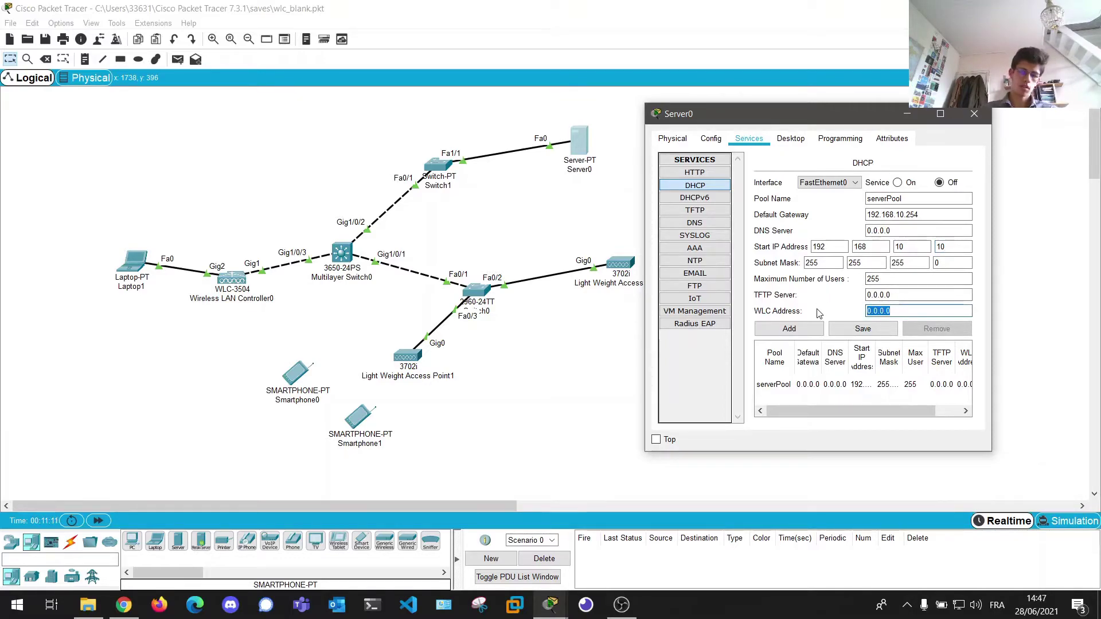
type("192.")
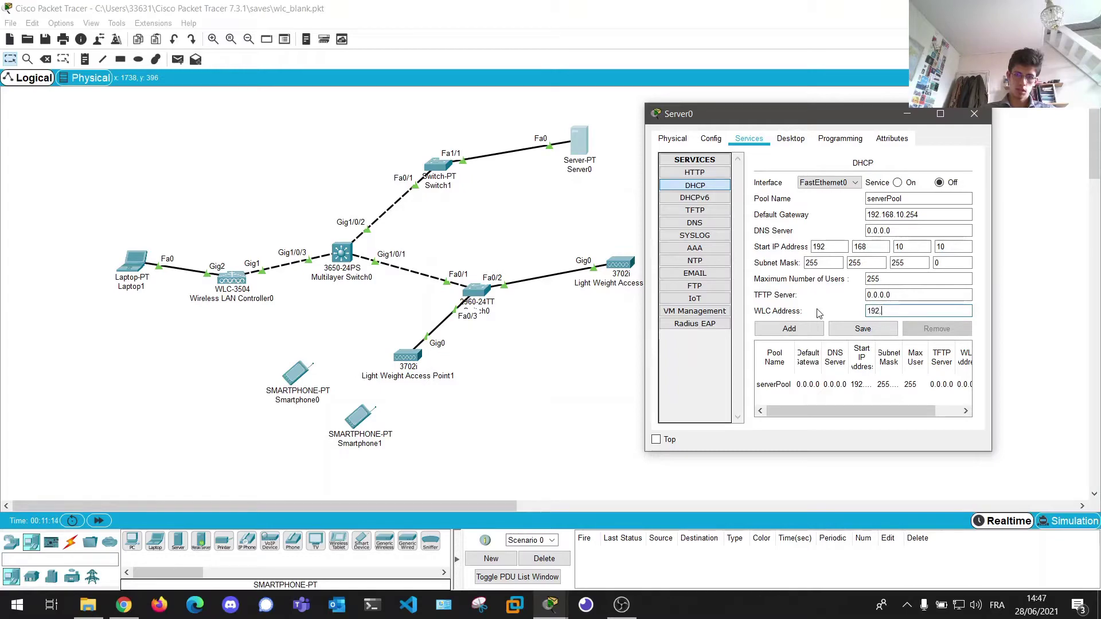
type("168")
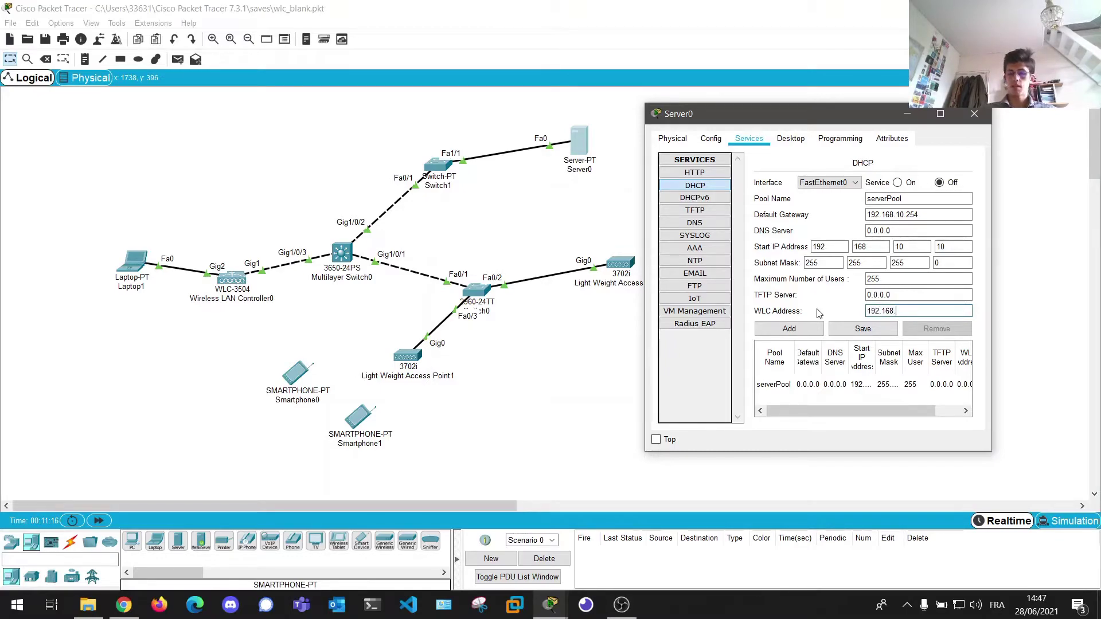
type(".10.1")
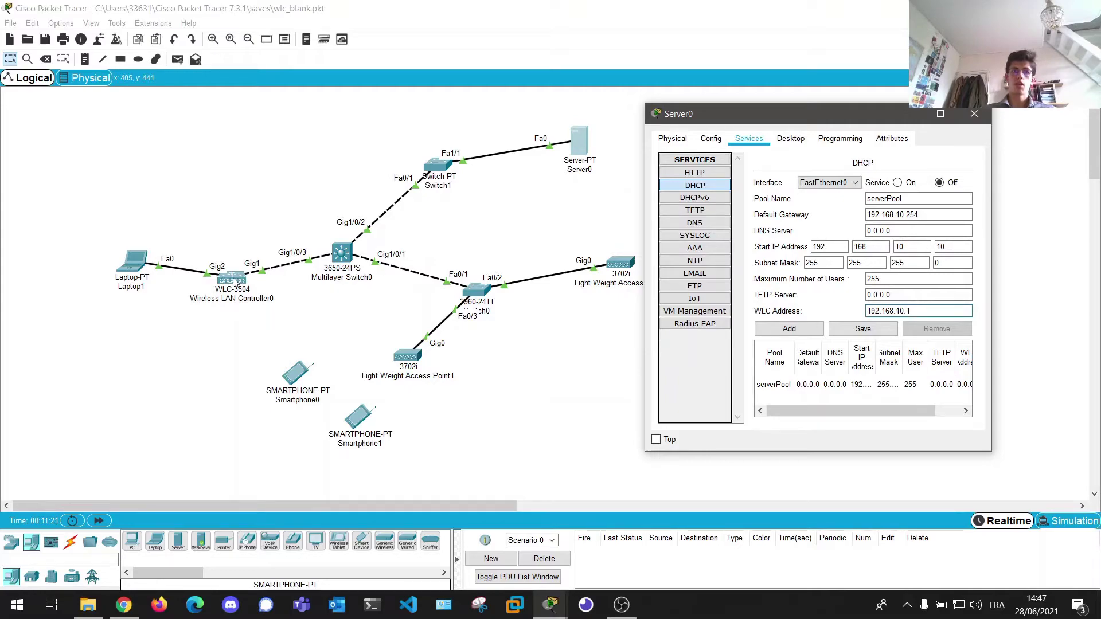
left_click(863, 329)
left_click(897, 183)
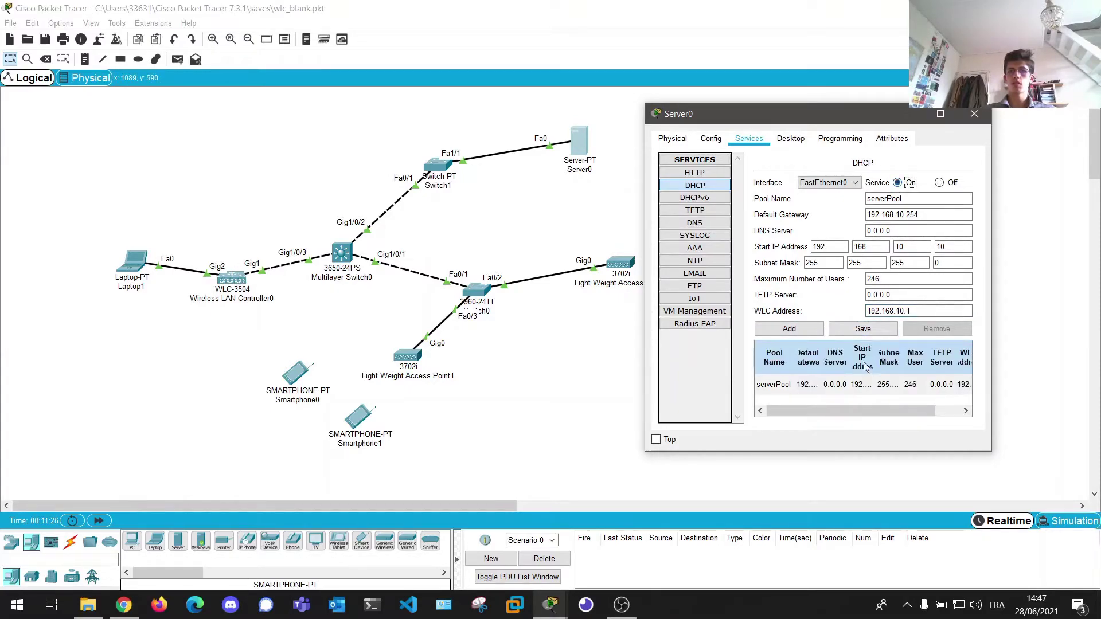
left_click(977, 116)
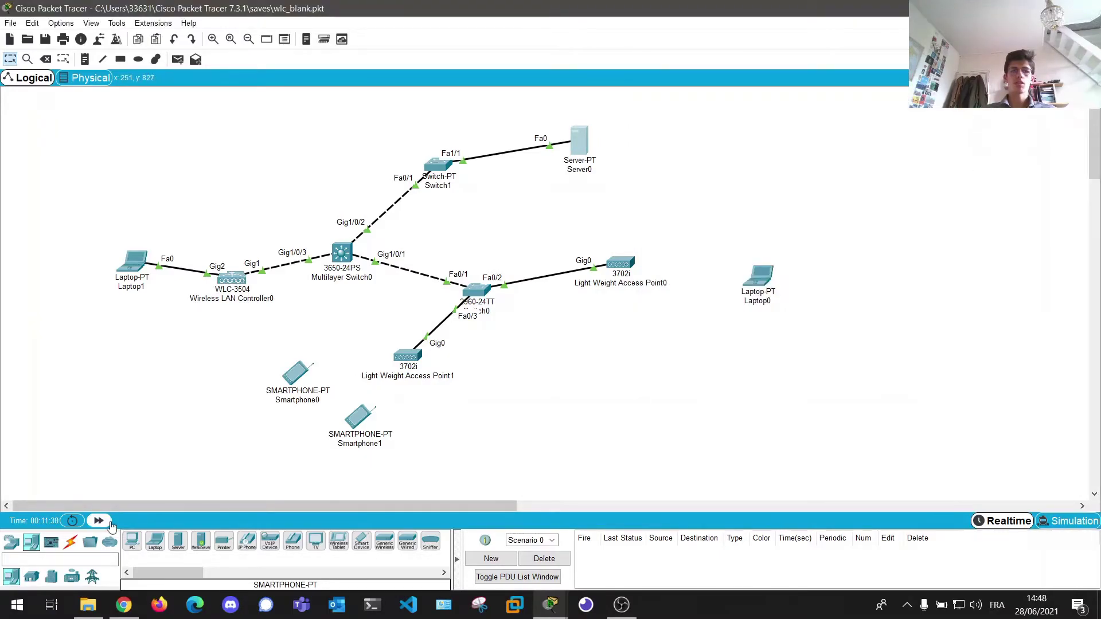
left_click(109, 523)
- Check Access Point1's GigabitEthernet0 uses DHCP and its primary controller reads 192.168.10.1
left_click(109, 523)
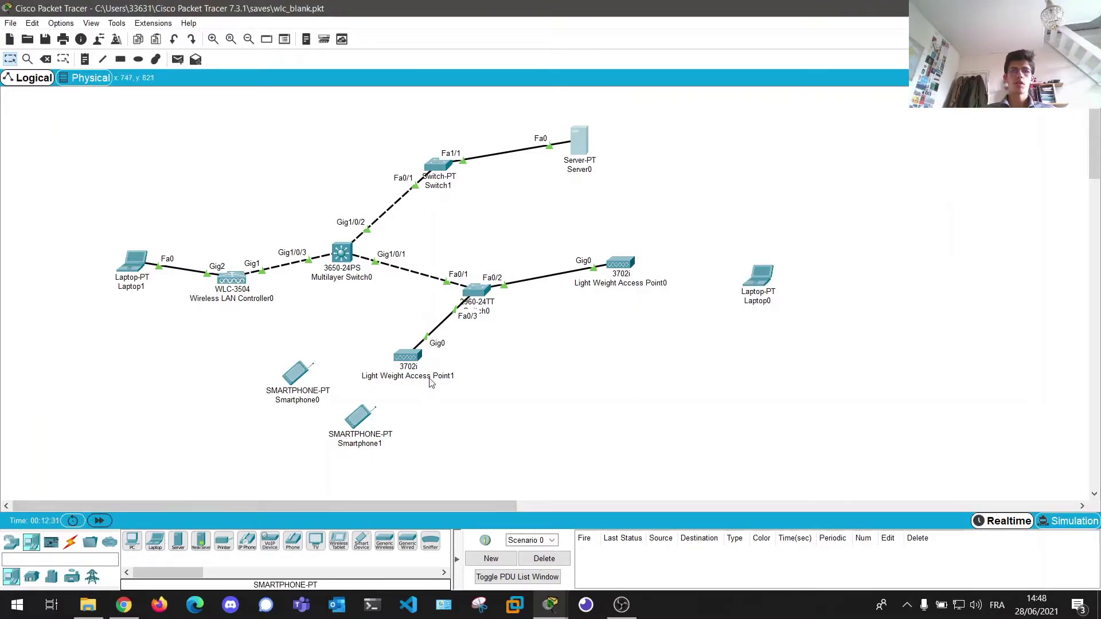
left_click(409, 356)
left_click_drag(524, 118, 772, 109)
left_click(690, 132)
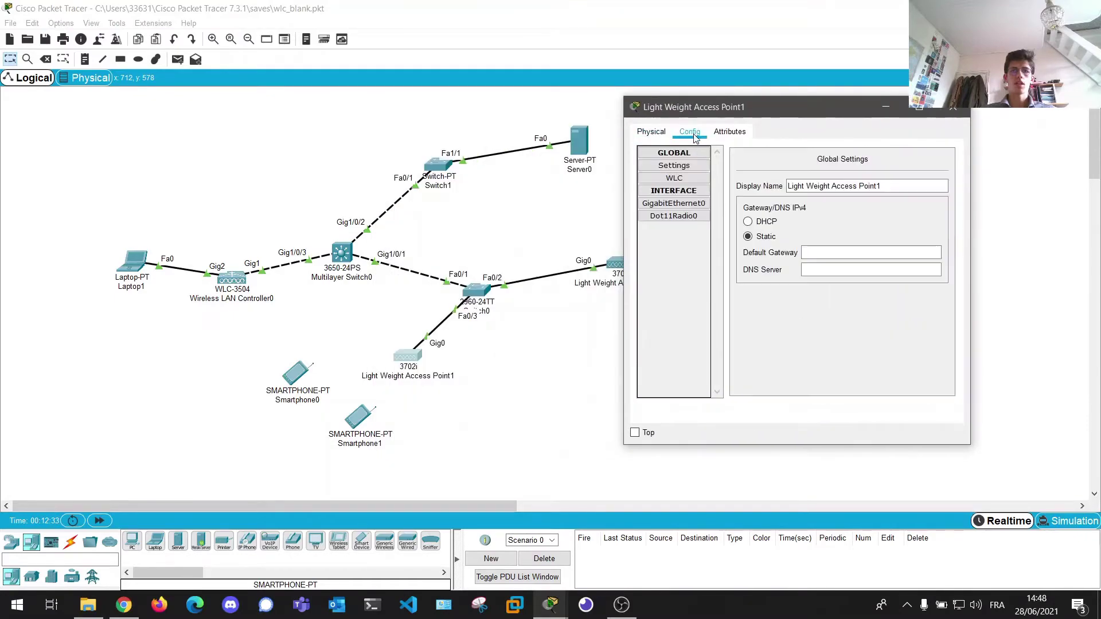
left_click(696, 205)
left_click(757, 226)
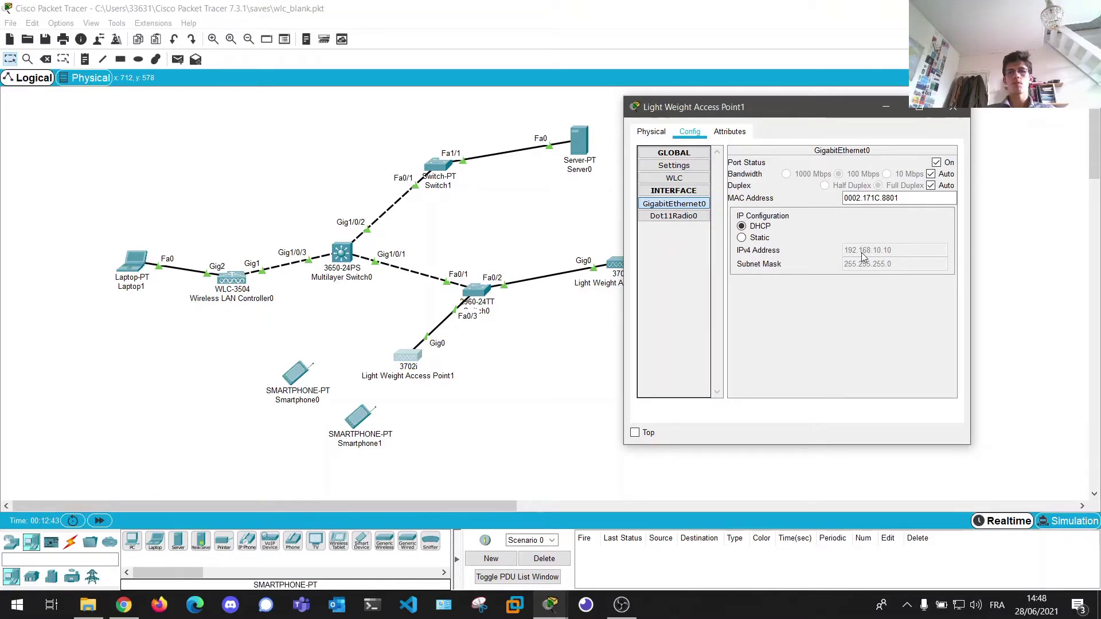
left_click(683, 179)
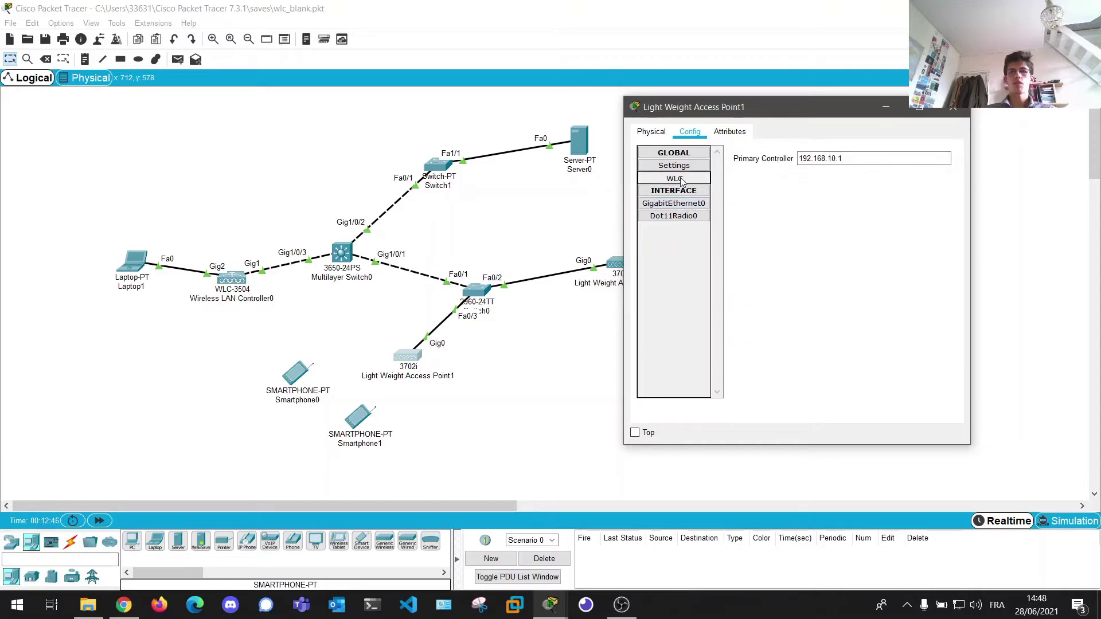
triple_click(828, 163)
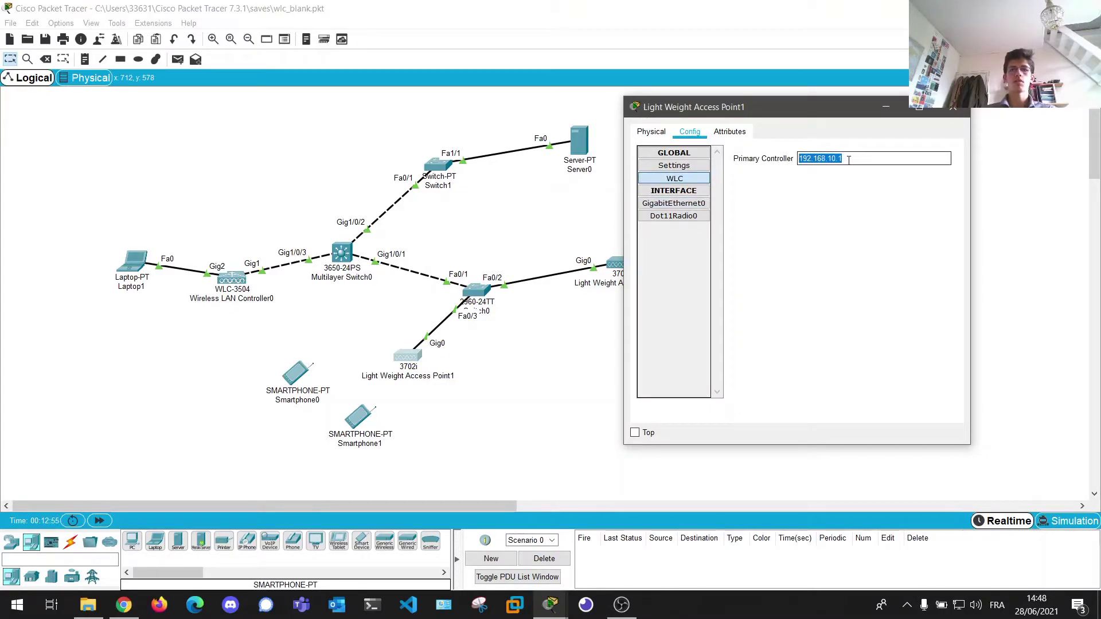
left_click(954, 107)
- Verify Access Point0's GigabitEthernet0 uses DHCP and its primary controller shows 192.168.10.1
left_click(633, 266)
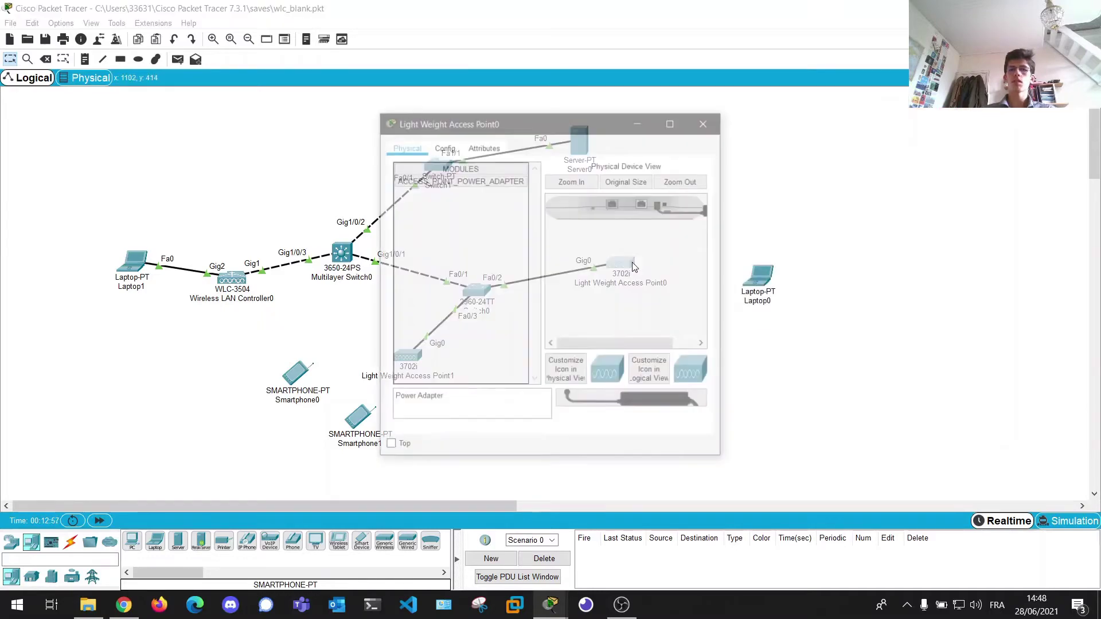
left_click(444, 147)
left_click(428, 197)
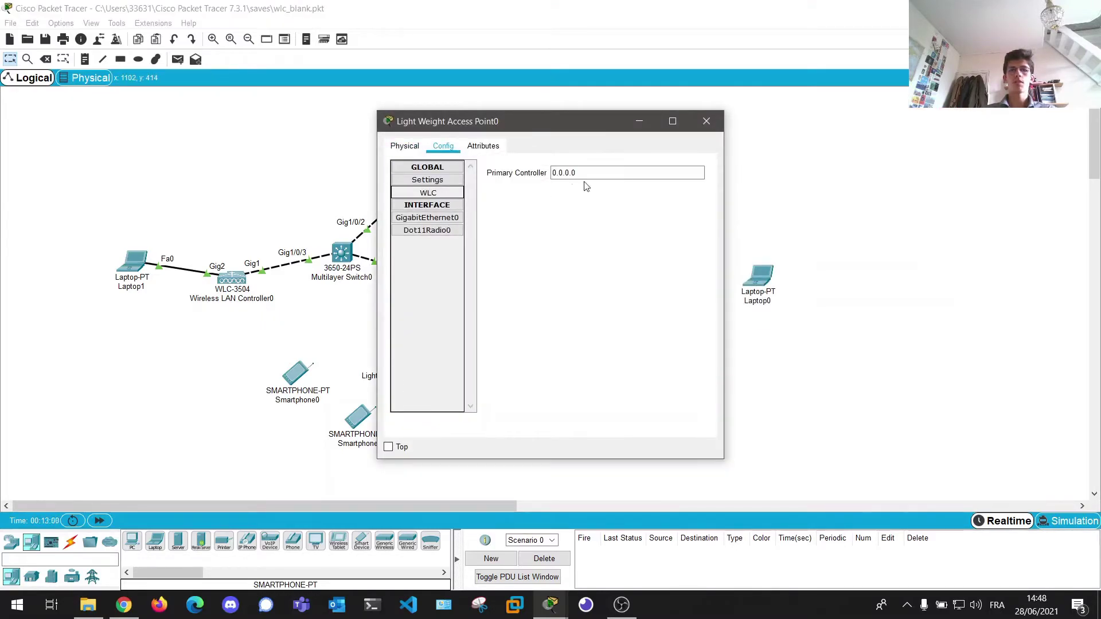
left_click(449, 221)
left_click(497, 241)
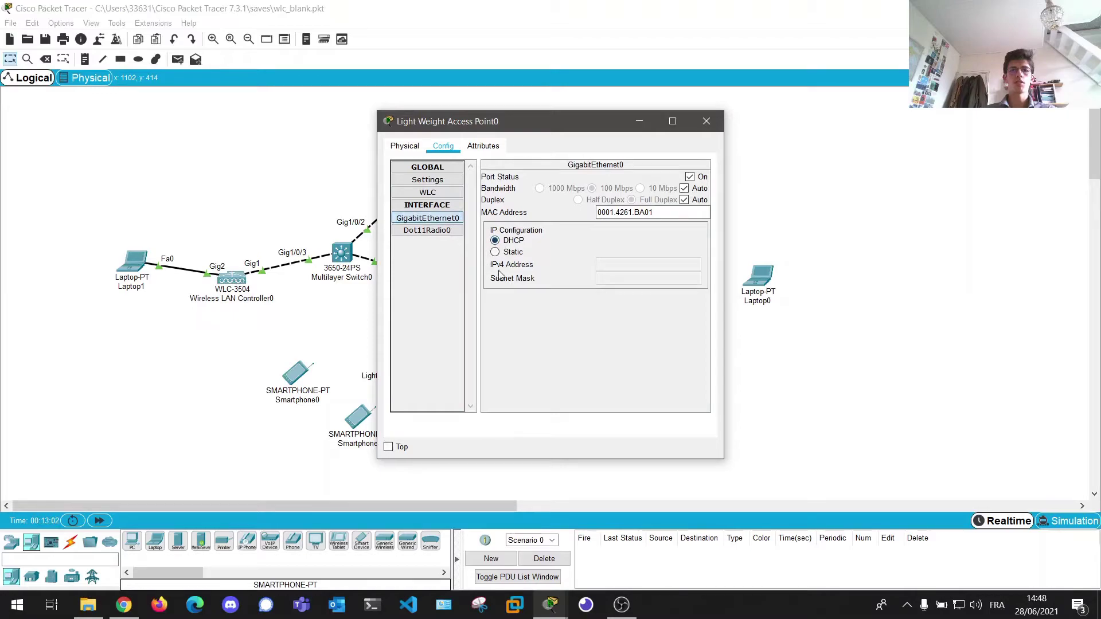
left_click(428, 205)
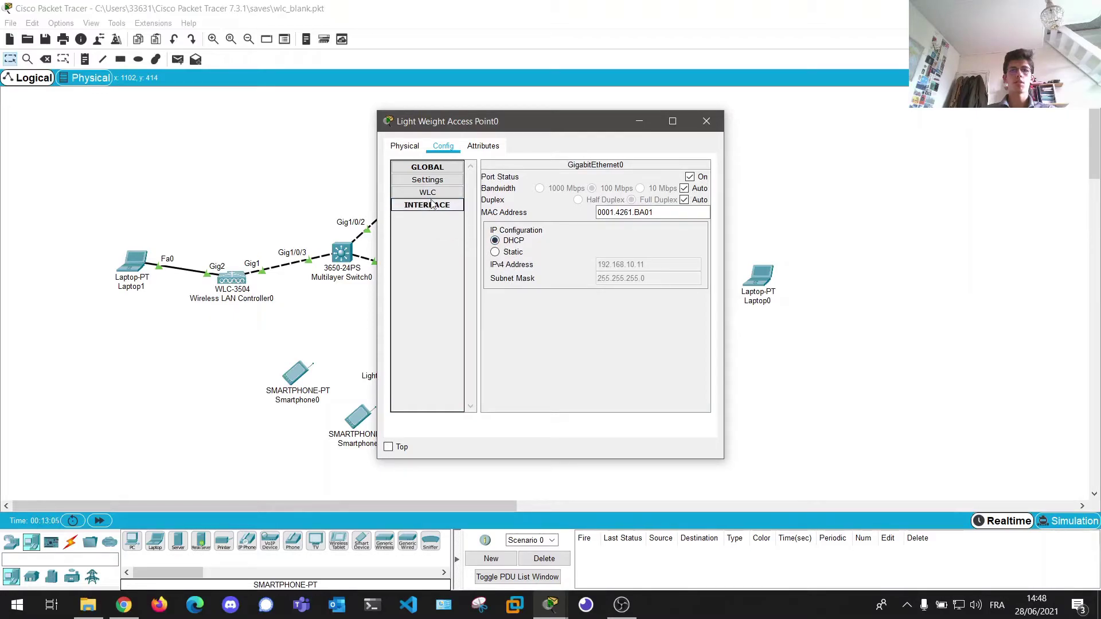
left_click(427, 193)
left_click_drag(597, 172, 552, 172)
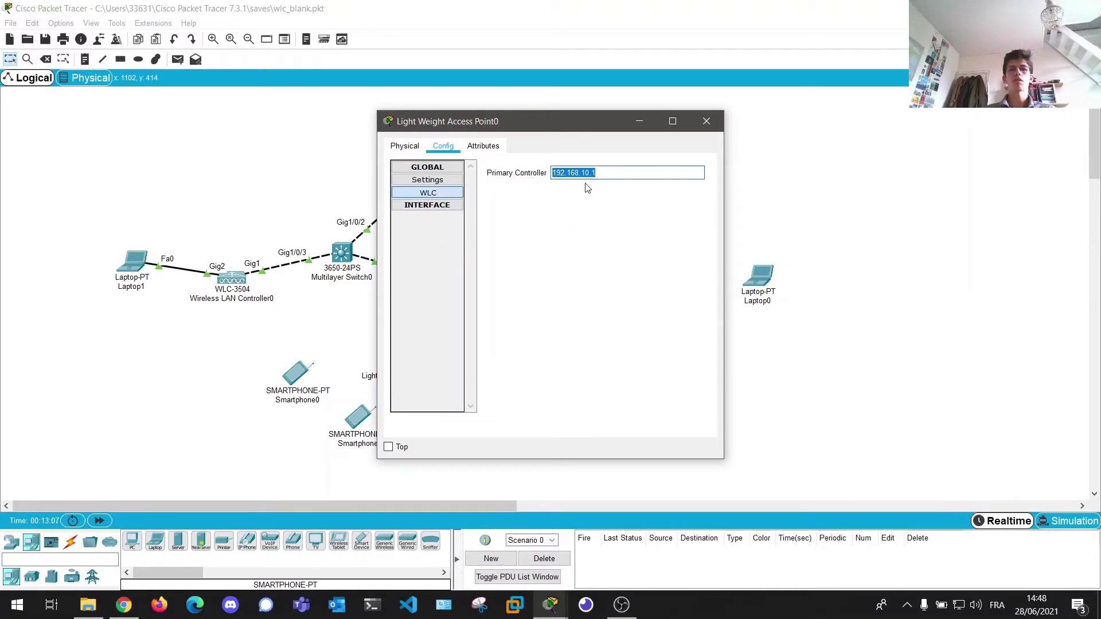
left_click(706, 121)
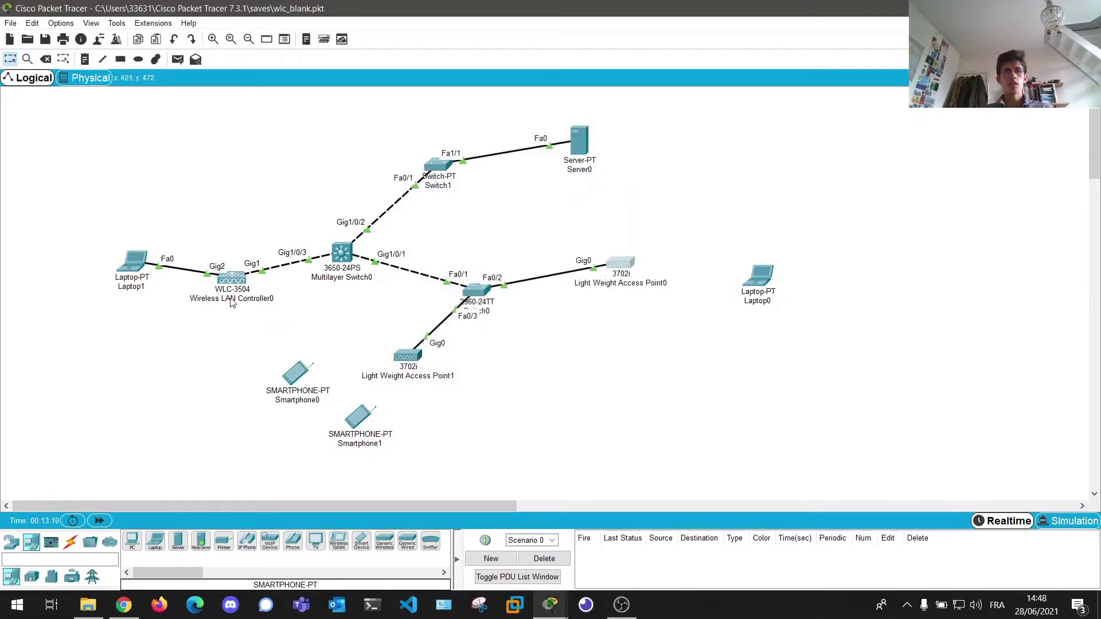
- In Laptop1's browser, open the WLC's CONTROLLER then WIRELESS pages to list both joined APs
left_click(136, 265)
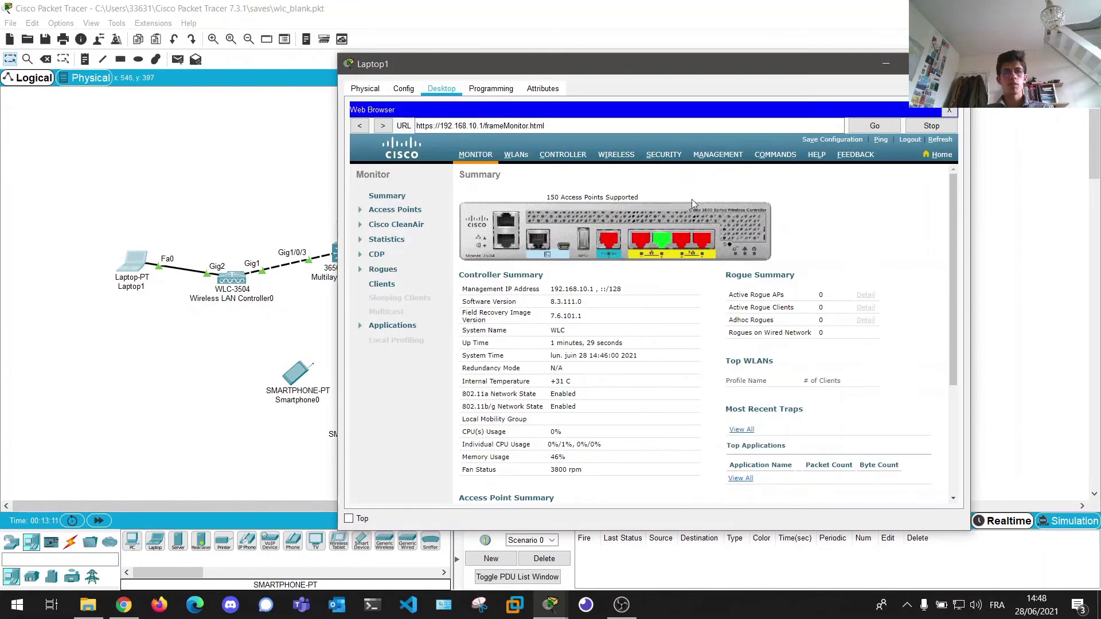
left_click(561, 156)
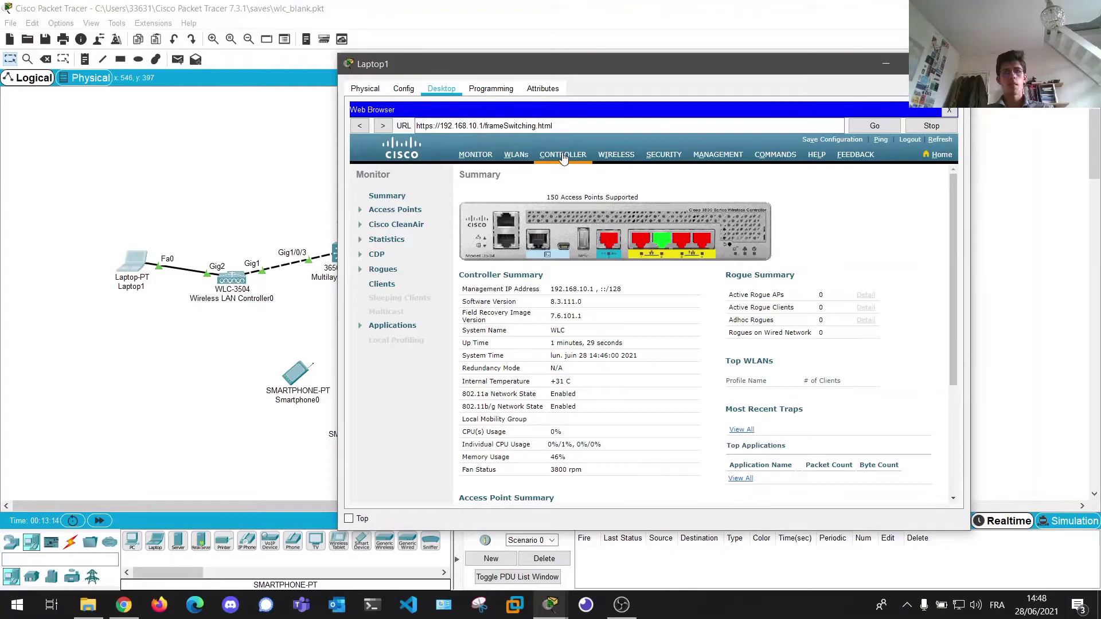
left_click(623, 158)
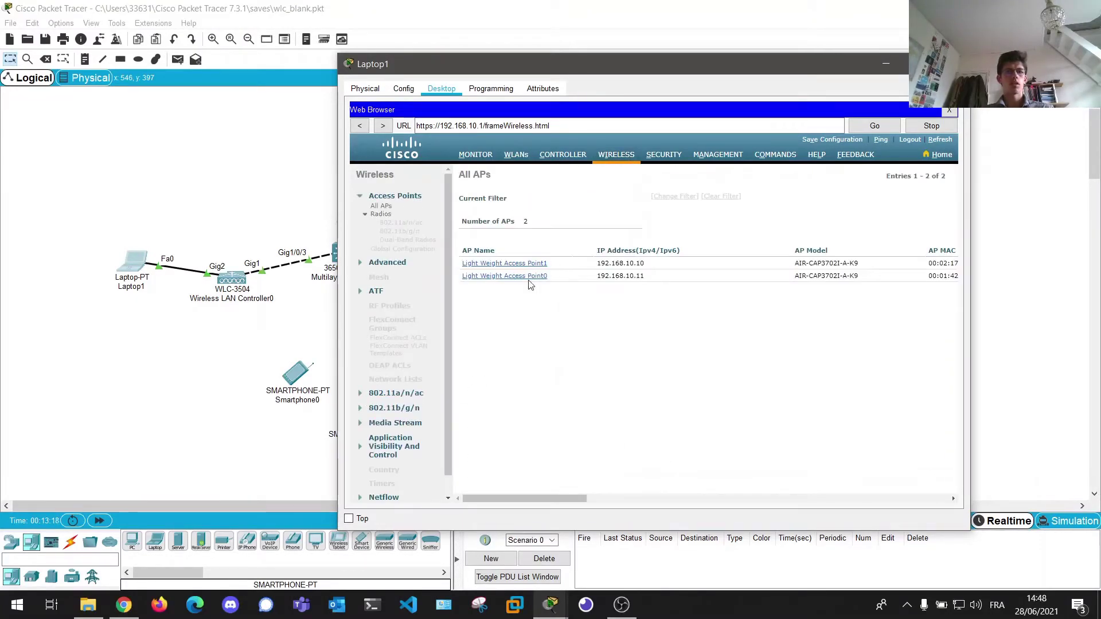
left_click_drag(573, 71, 744, 336)
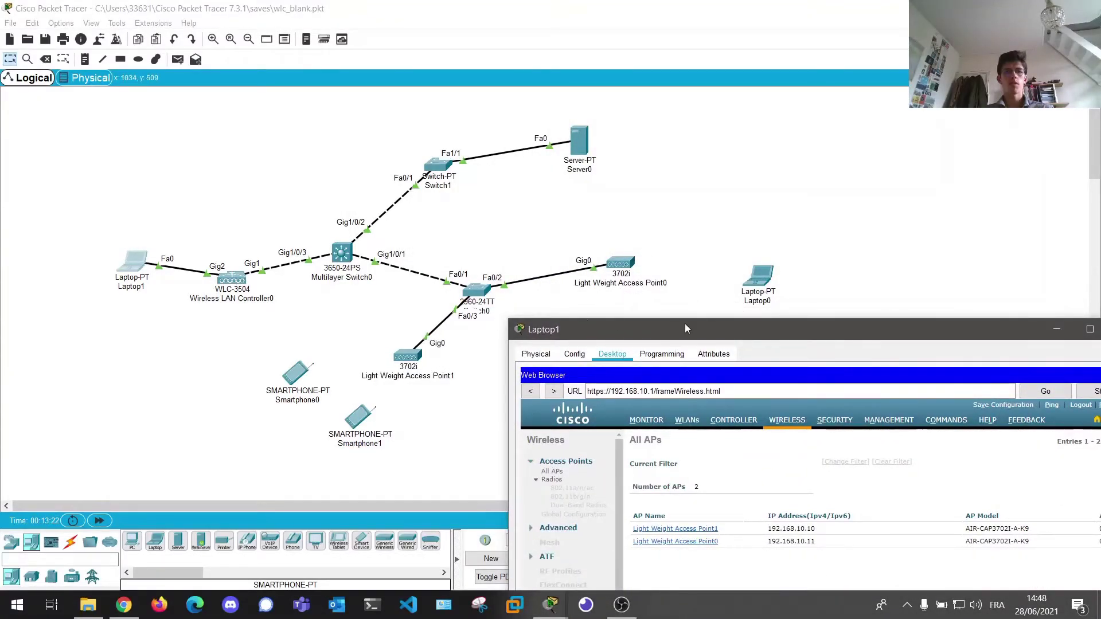
left_click_drag(677, 329, 546, 47)
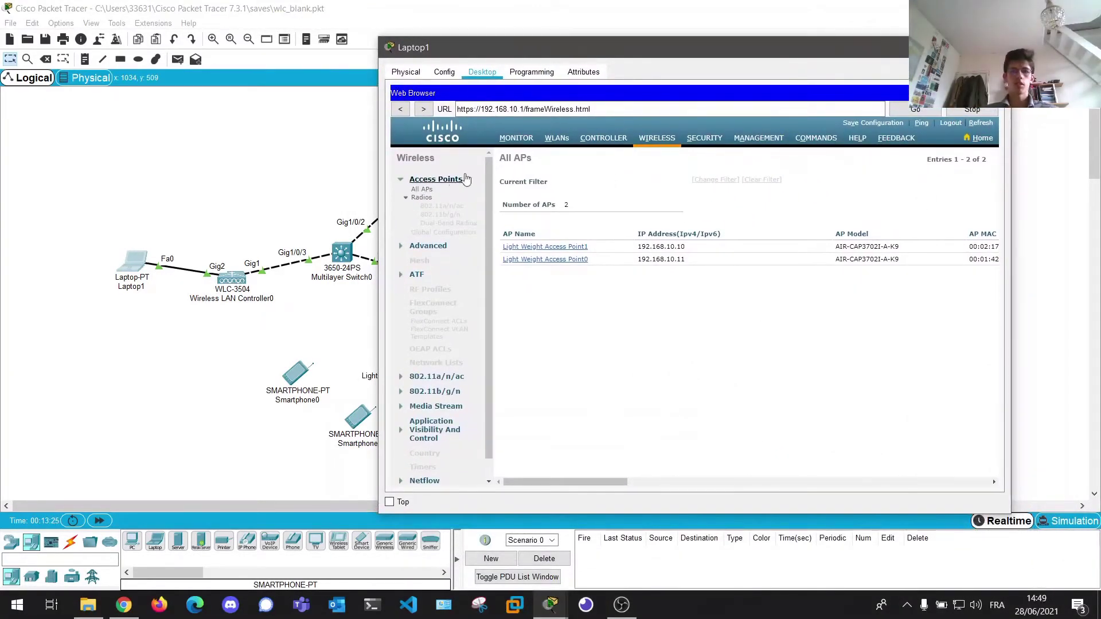
- Inspect default-group's APs tab under WLANs > Advanced > AP Groups, then close Laptop1's window
left_click(558, 140)
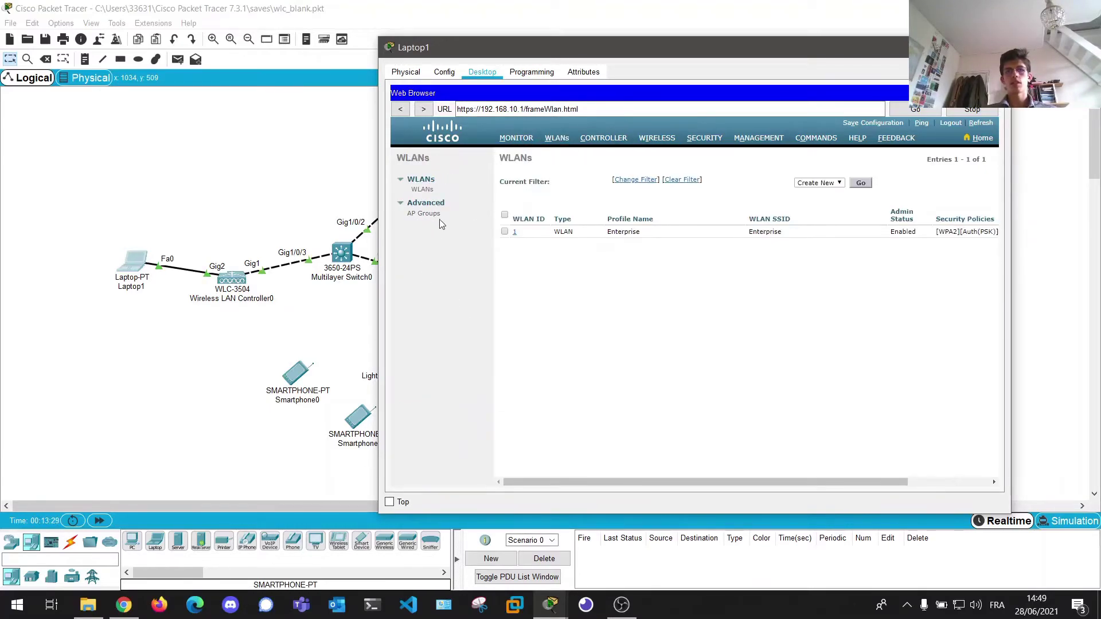
left_click(439, 217)
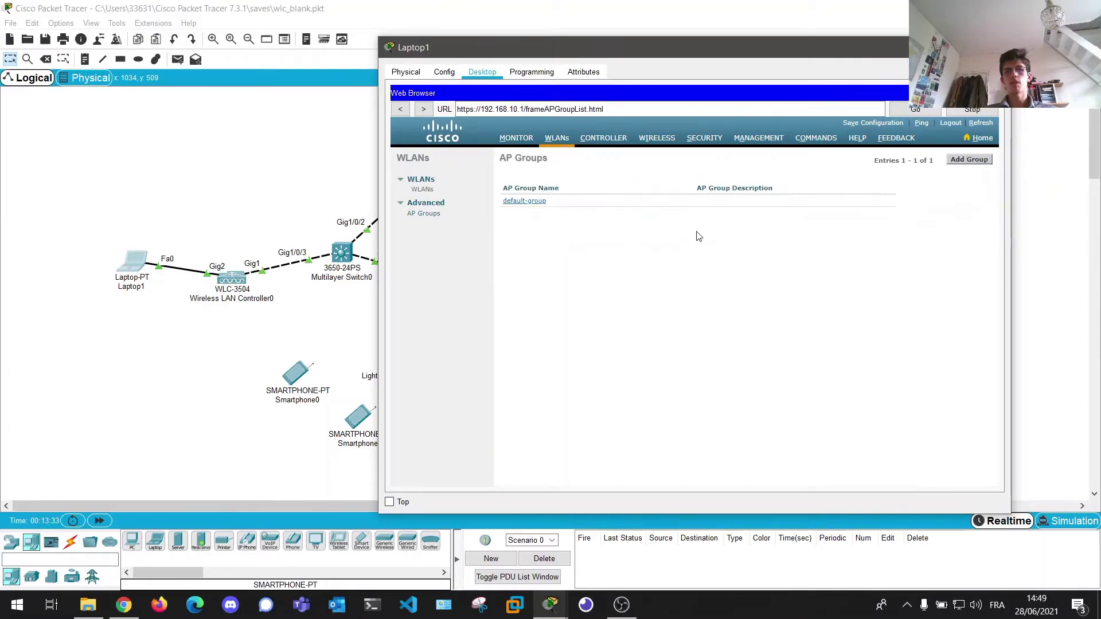
left_click(520, 202)
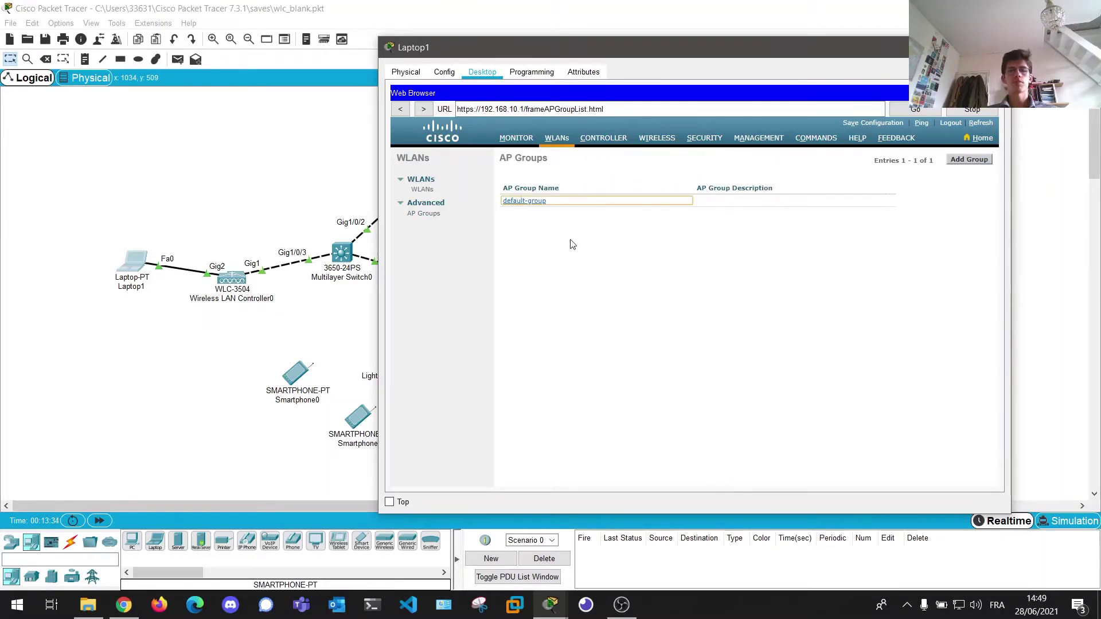
left_click(538, 202)
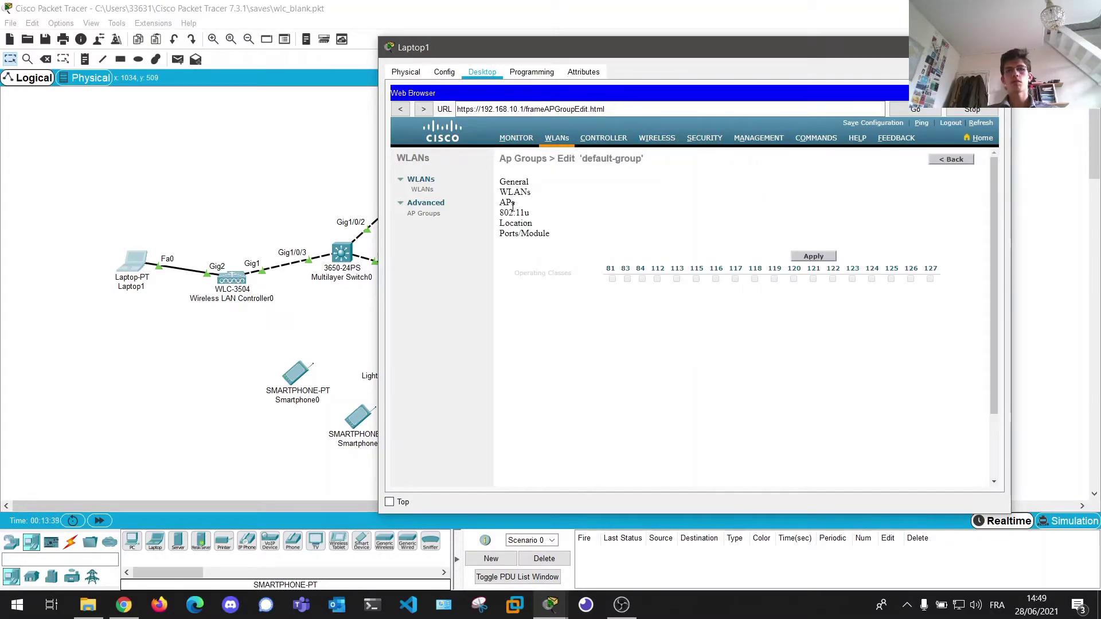
left_click(512, 202)
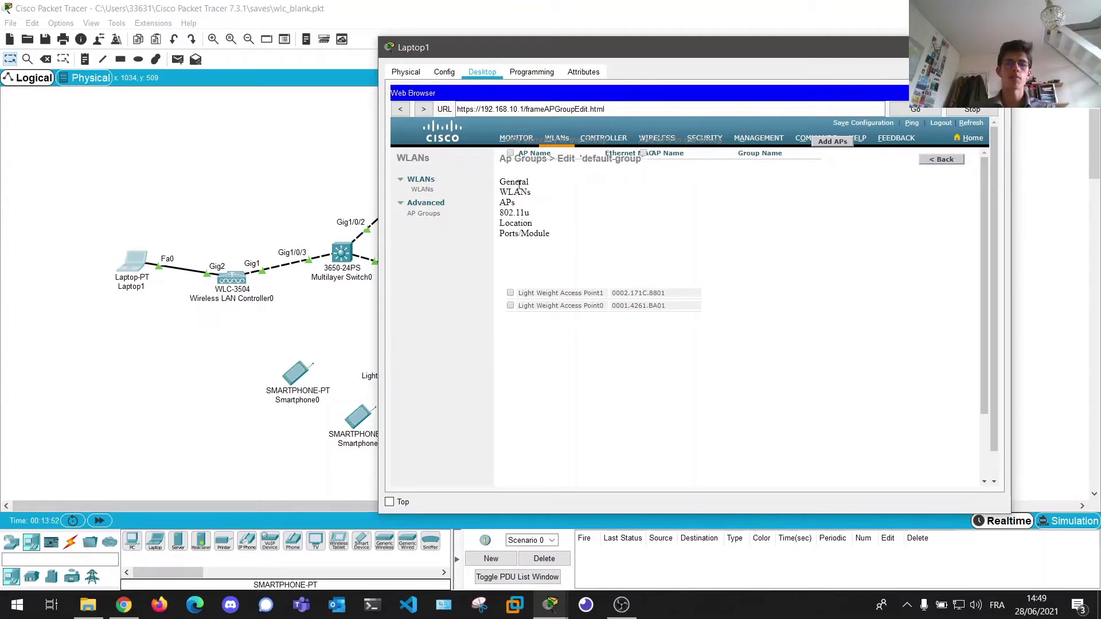
left_click(511, 220)
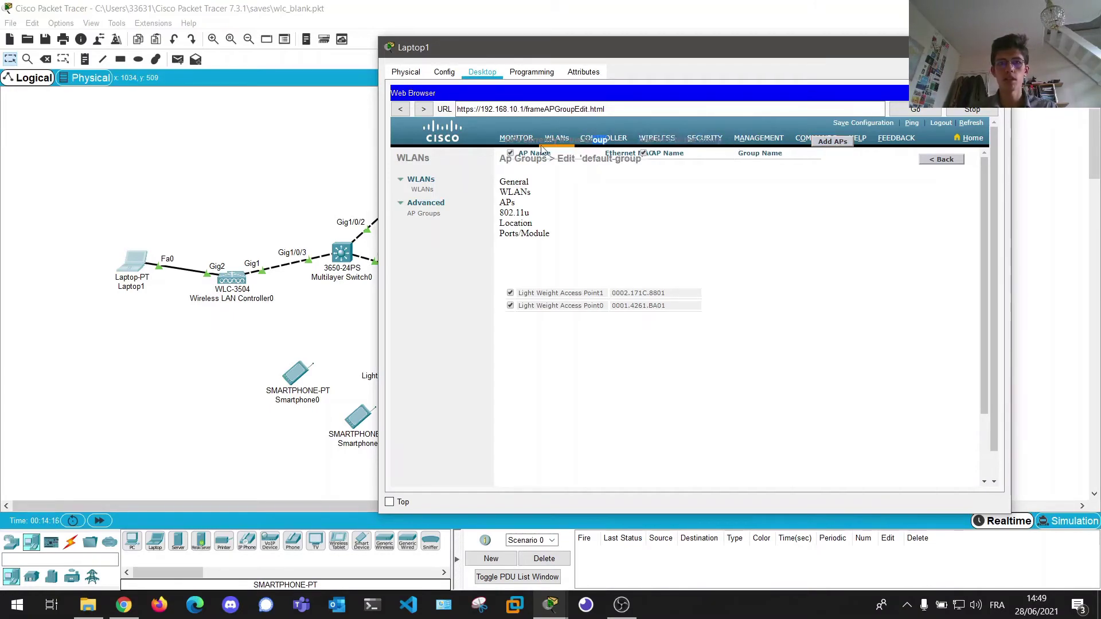
left_click_drag(593, 136, 500, 144)
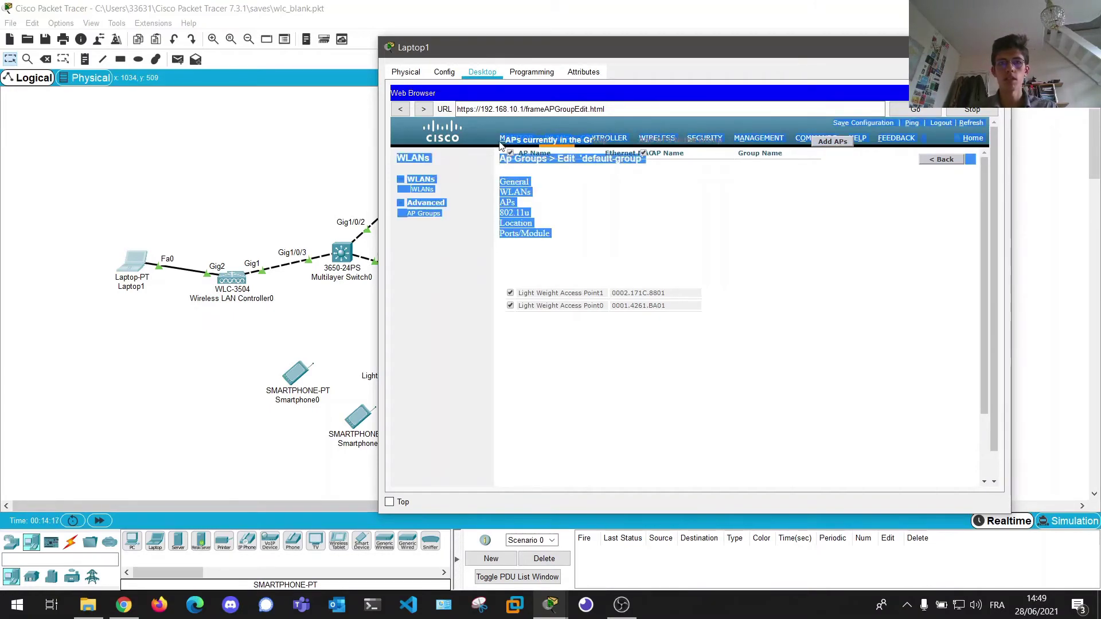
left_click(769, 225)
left_click(508, 203)
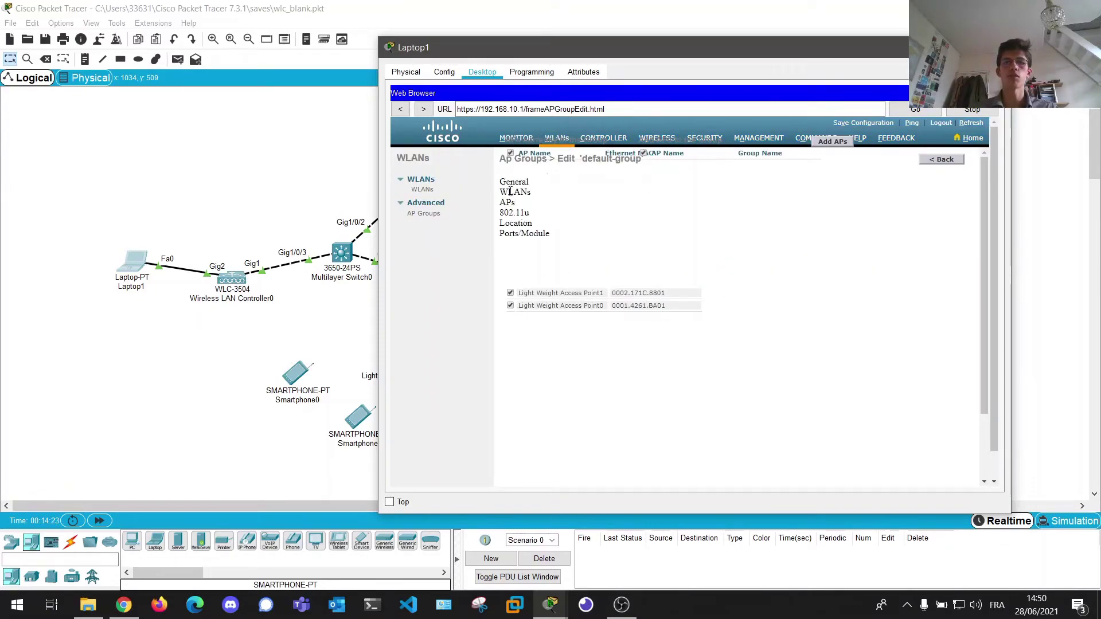
left_click(422, 216)
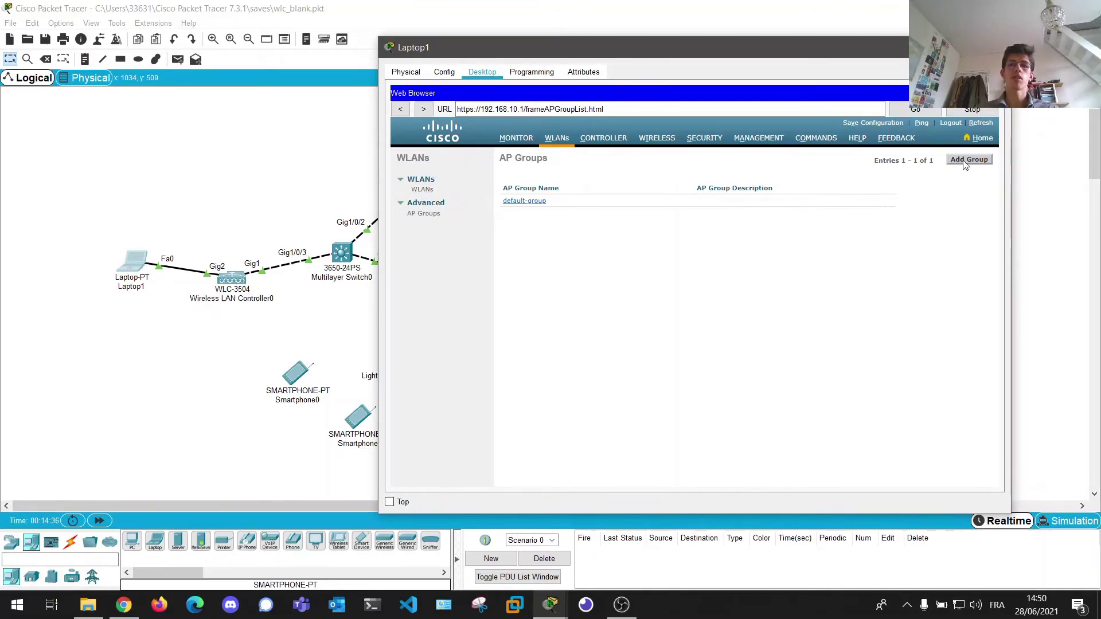
left_click(1005, 47)
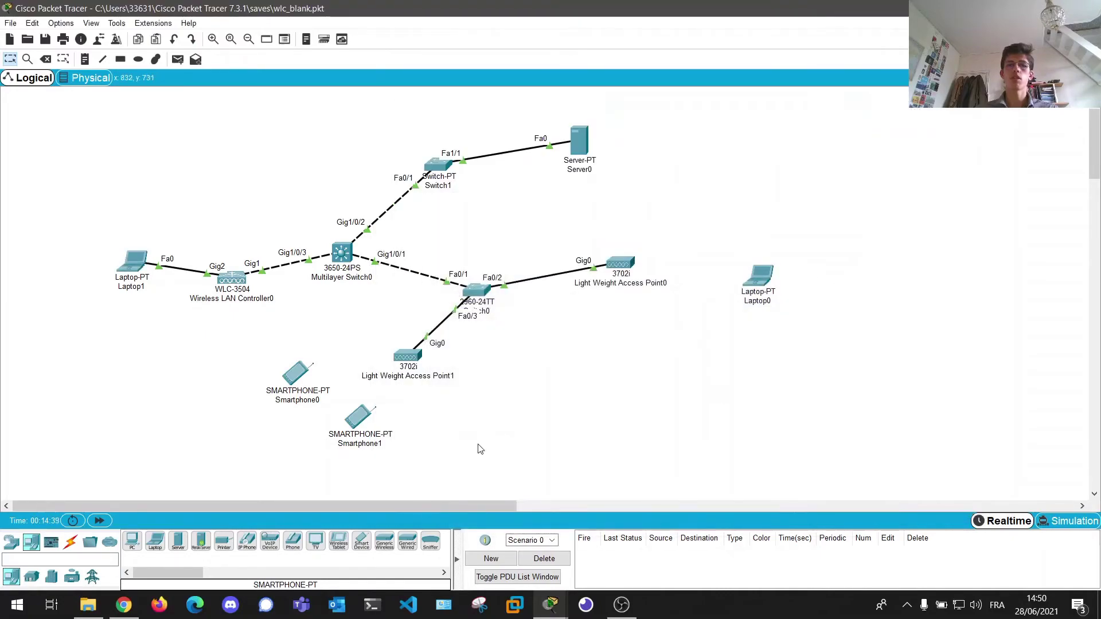
- Set Smartphone1's Wireless0 to WPA2-PSK with the shared passphrase and SSID Enterprise
left_click(360, 422)
left_click_drag(491, 116, 756, 114)
left_click(712, 137)
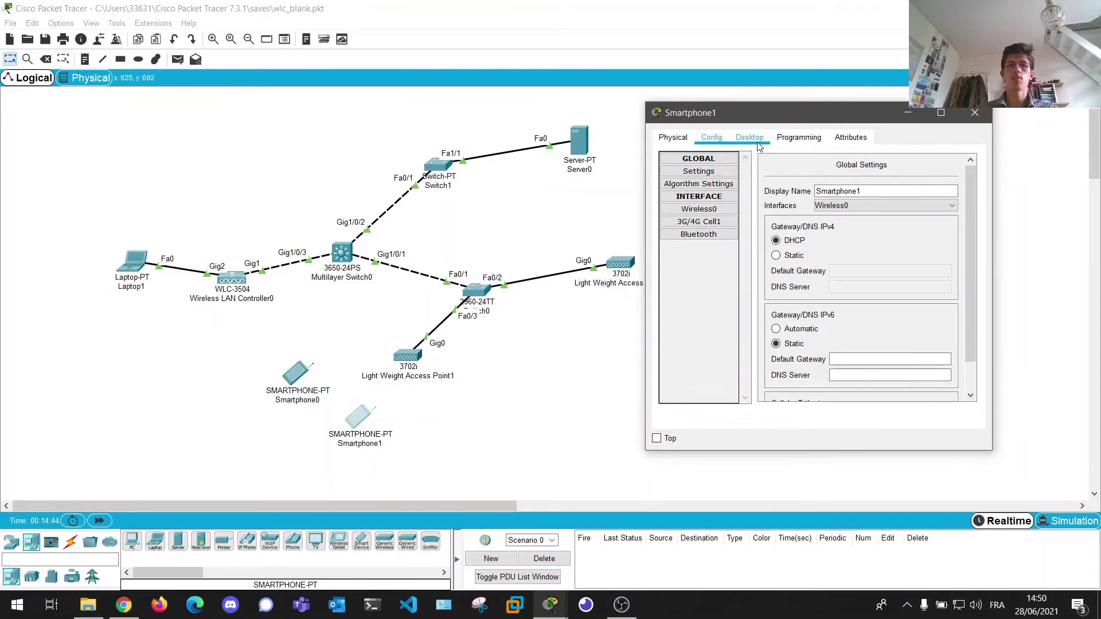
left_click(699, 209)
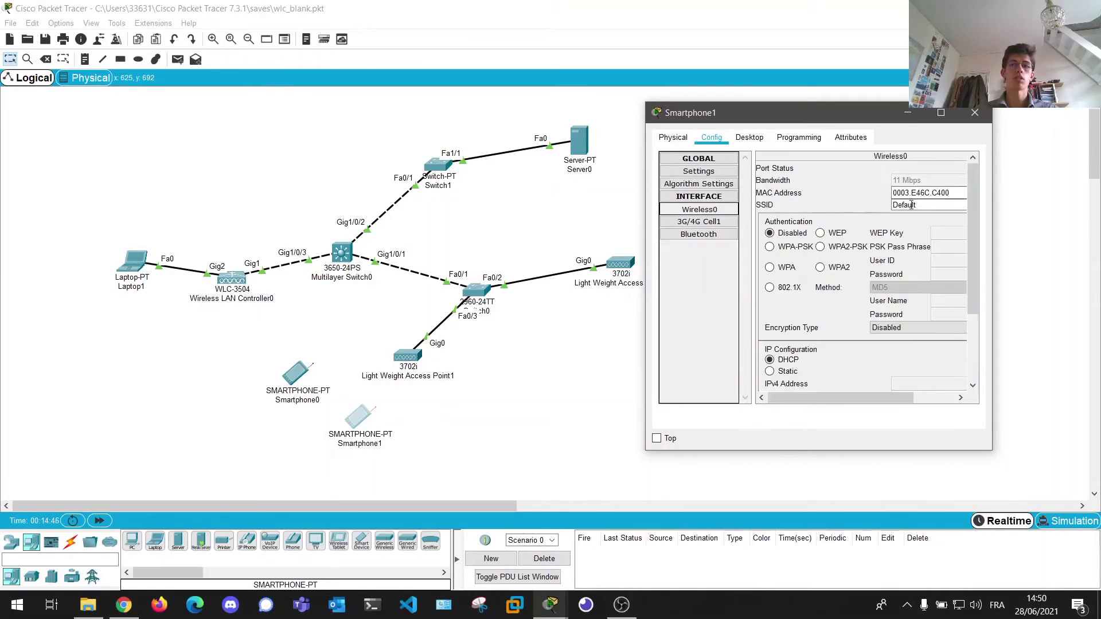
left_click(839, 248)
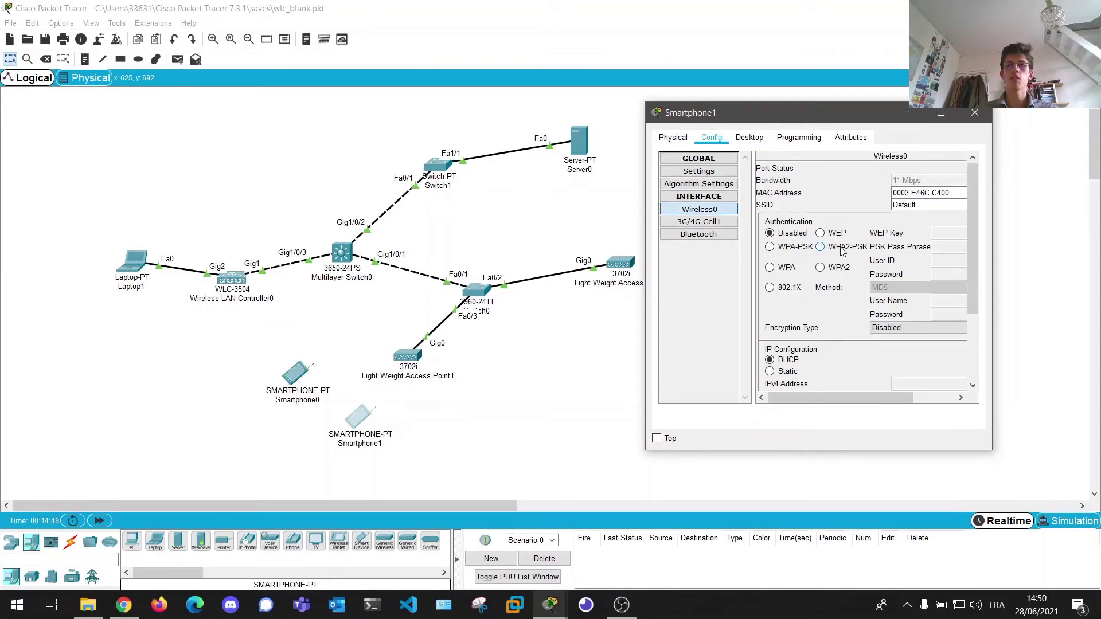
left_click_drag(824, 123, 781, 125)
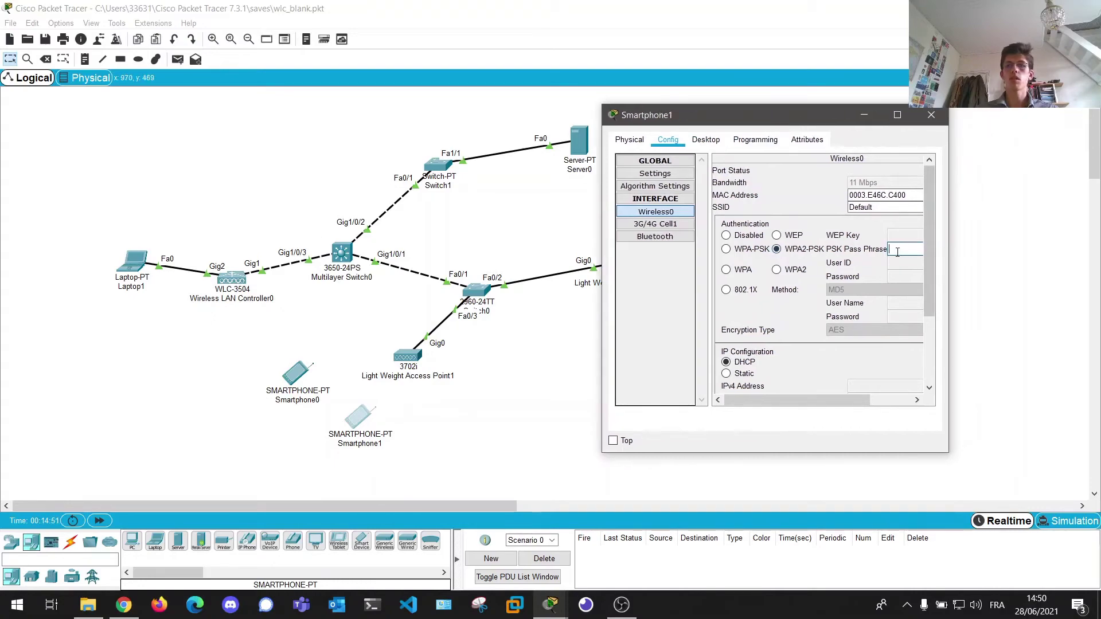
type("12345678")
left_click(887, 207)
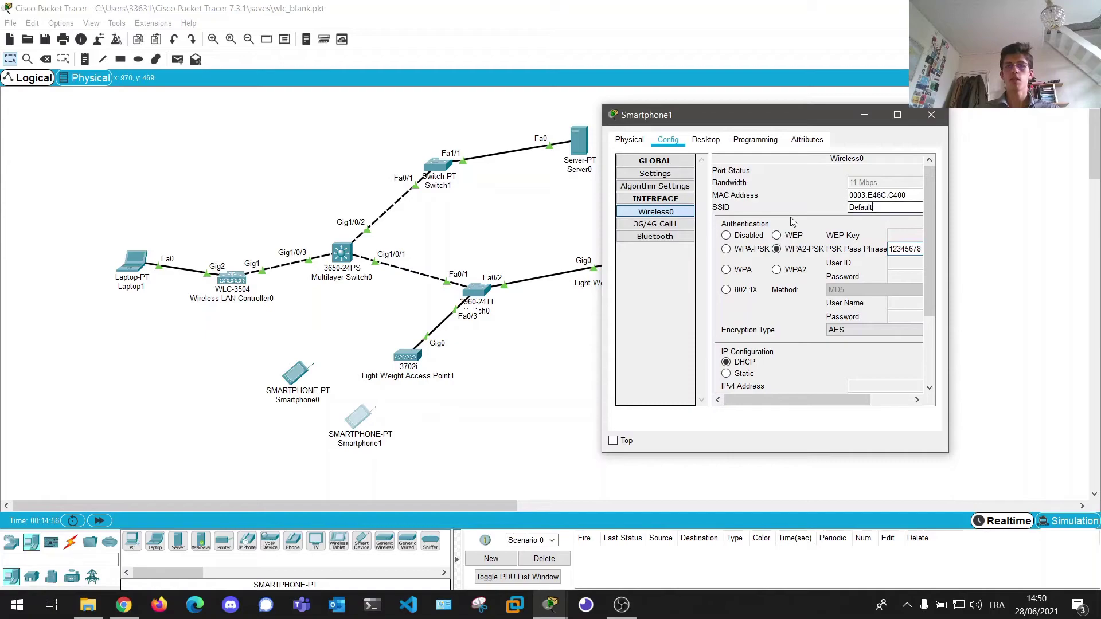
double_click(887, 207)
type("Enterprise")
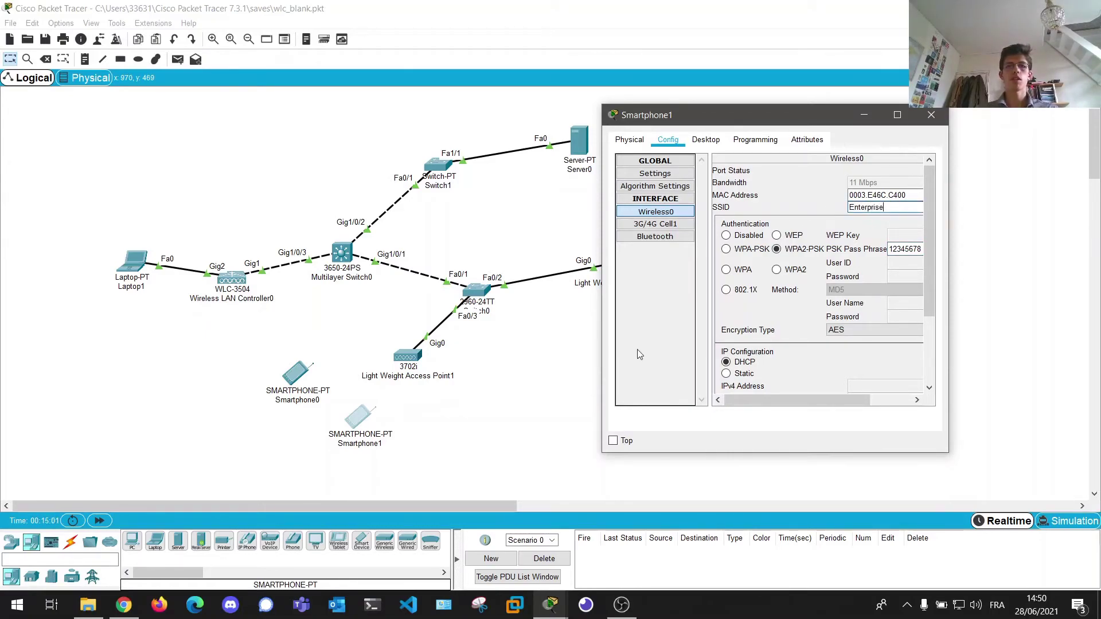
- Keep Smartphone1's window on top and place Smartphone1 beside Light Weight Access Point0
left_click(613, 441)
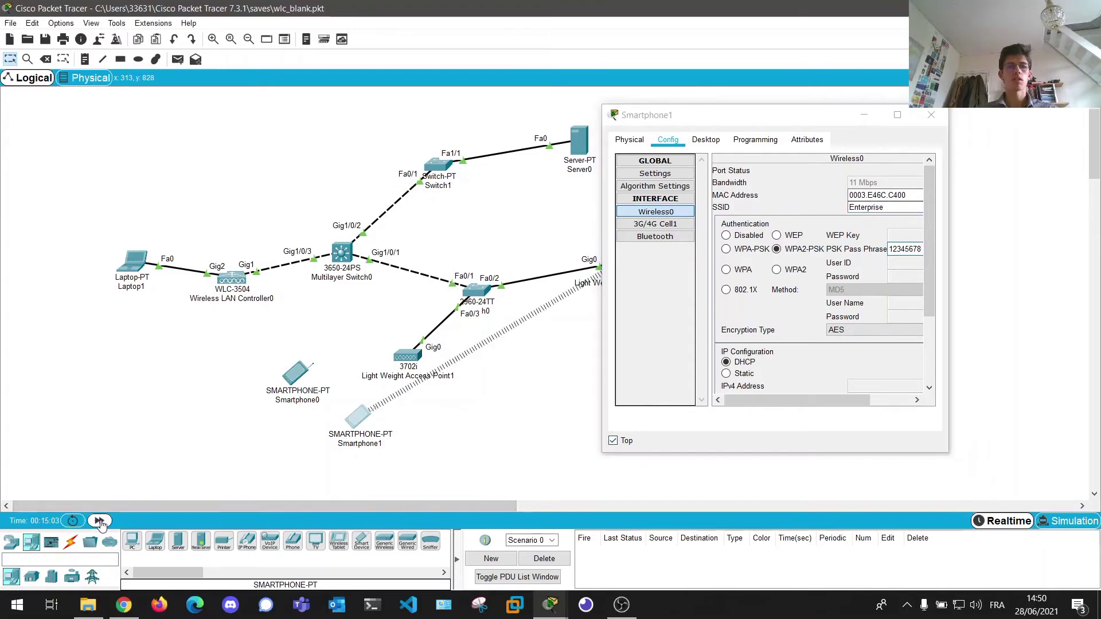
left_click_drag(767, 115, 872, 363)
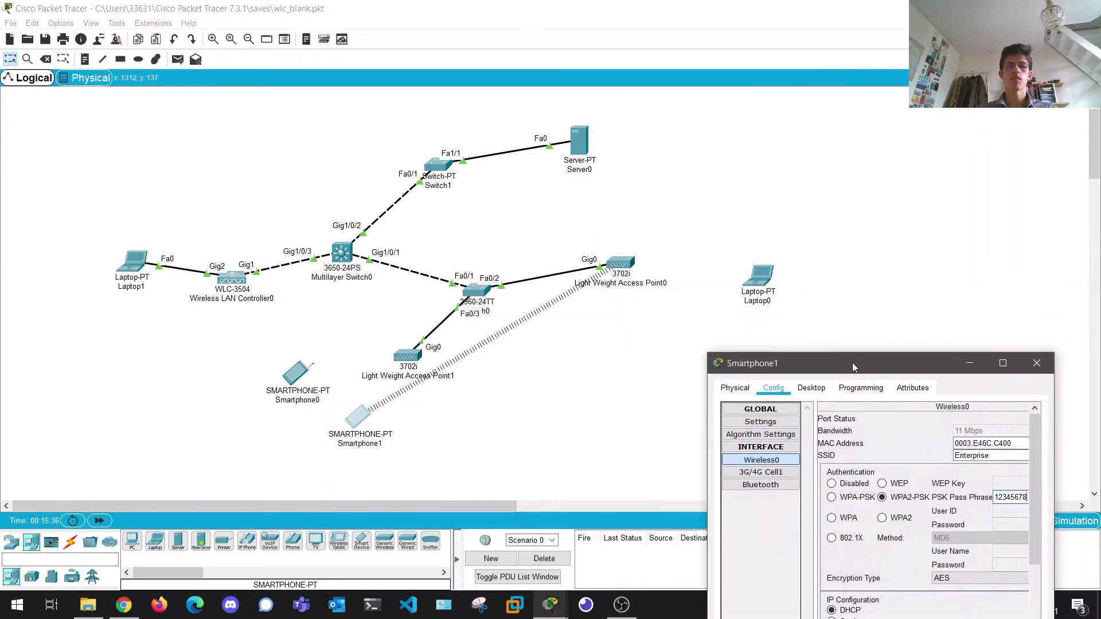
left_click_drag(356, 430, 701, 349)
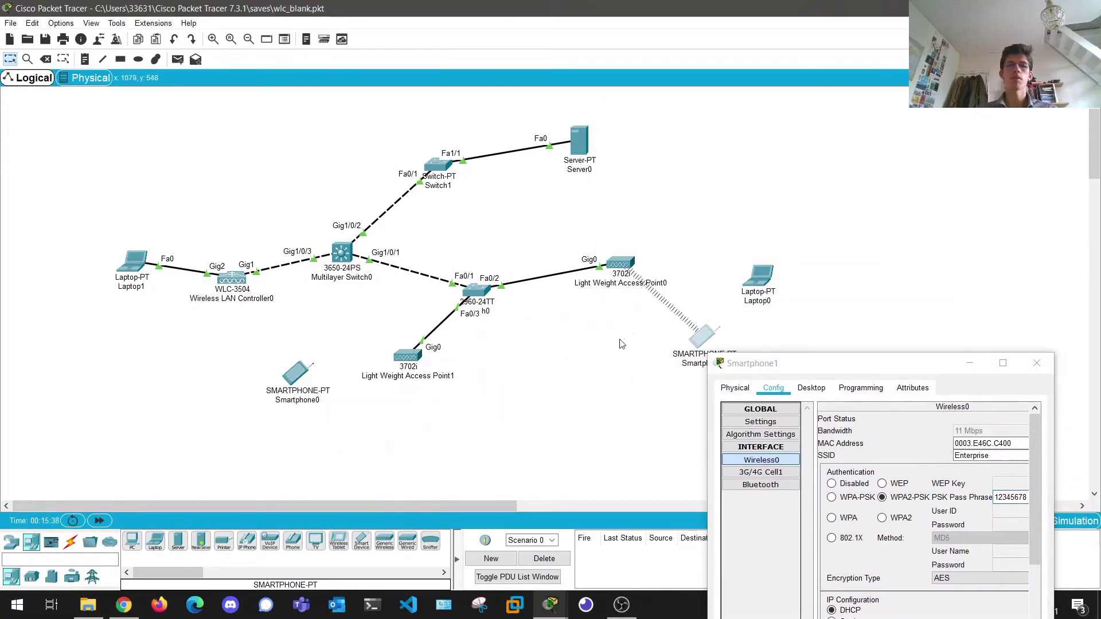
left_click(293, 378)
- Give Smartphone0's Wireless0 SSID Enterprise, WPA2-PSK and the shared passphrase, then place it near Access Point0
left_click(443, 145)
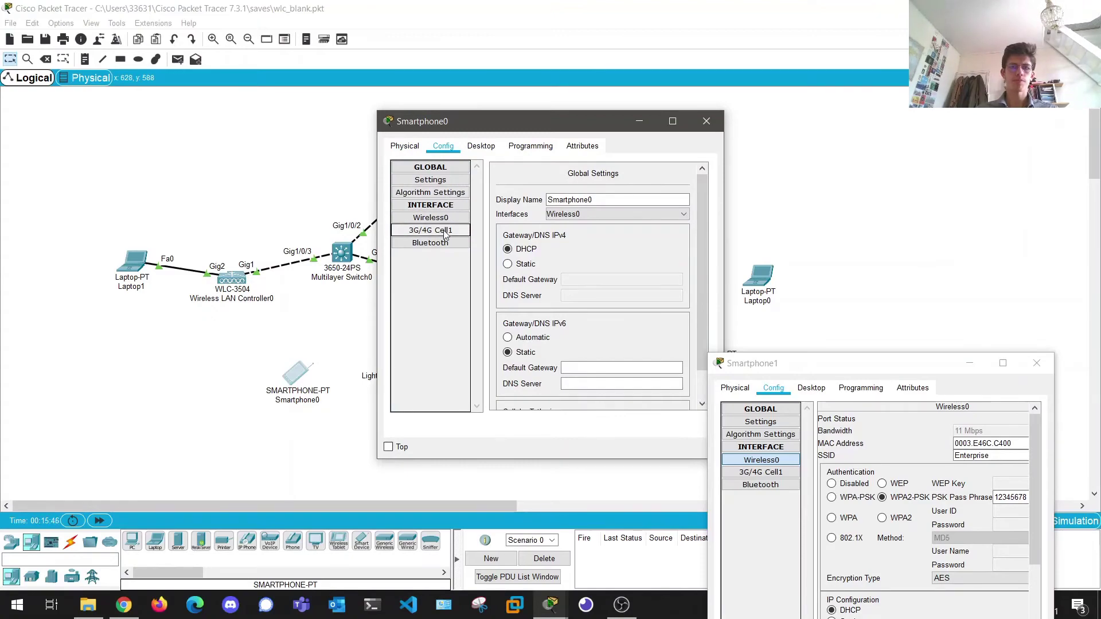
left_click(431, 218)
double_click(636, 214)
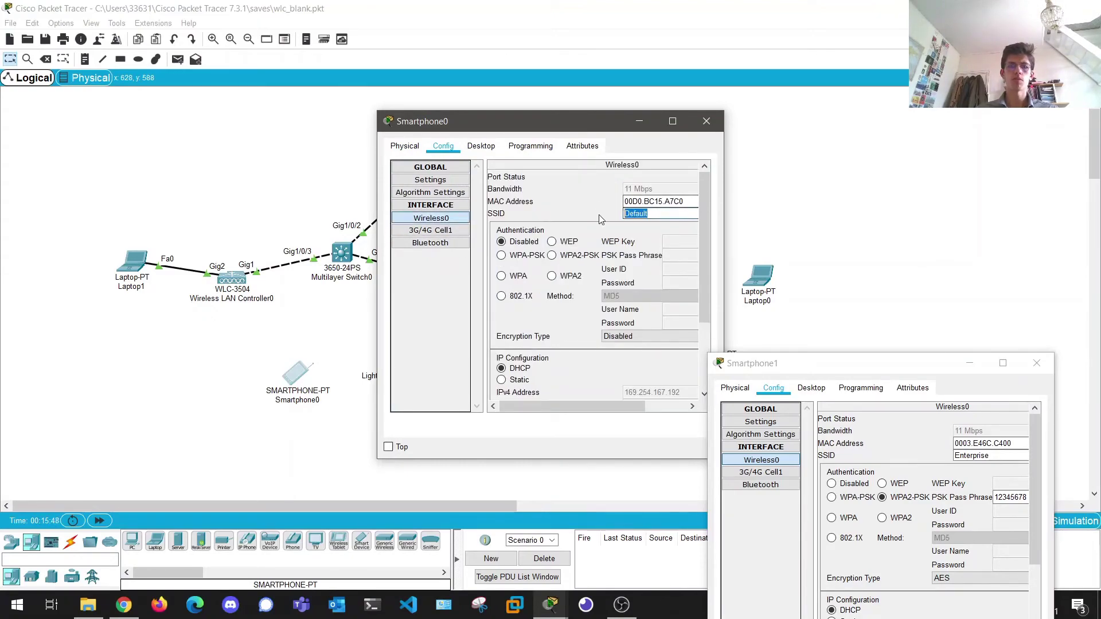
type("Enterprise")
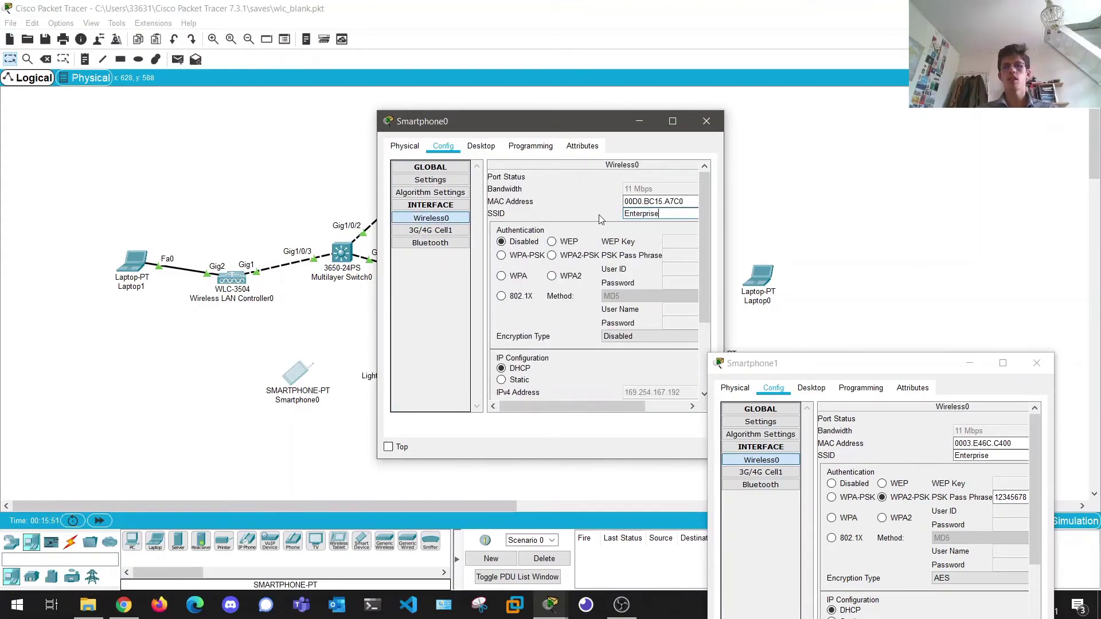
left_click(552, 255)
left_click(672, 258)
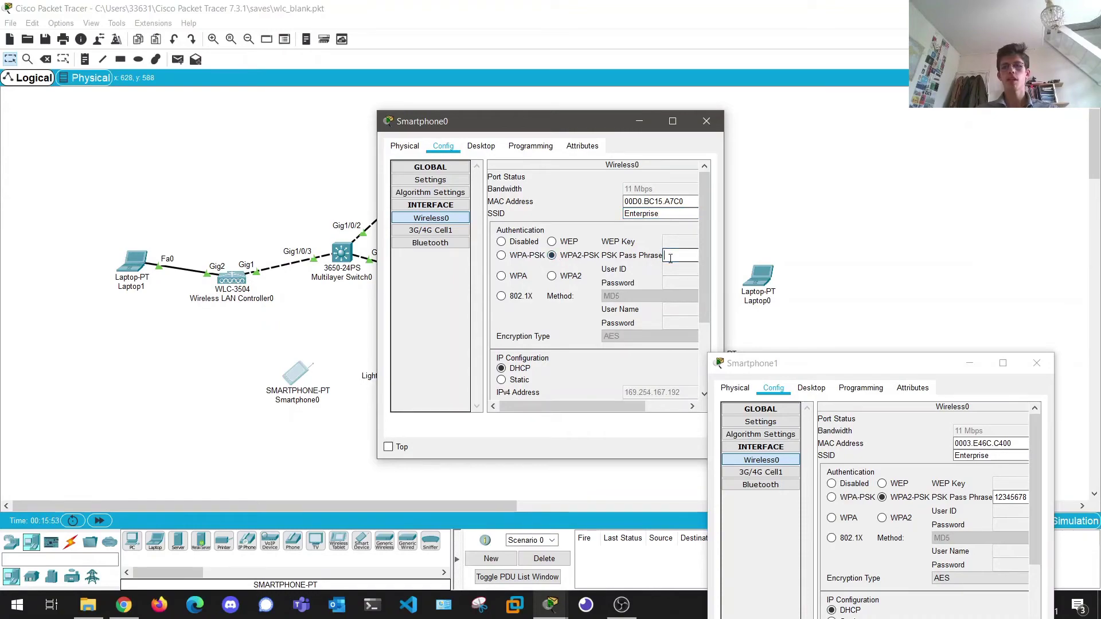
type("12345678")
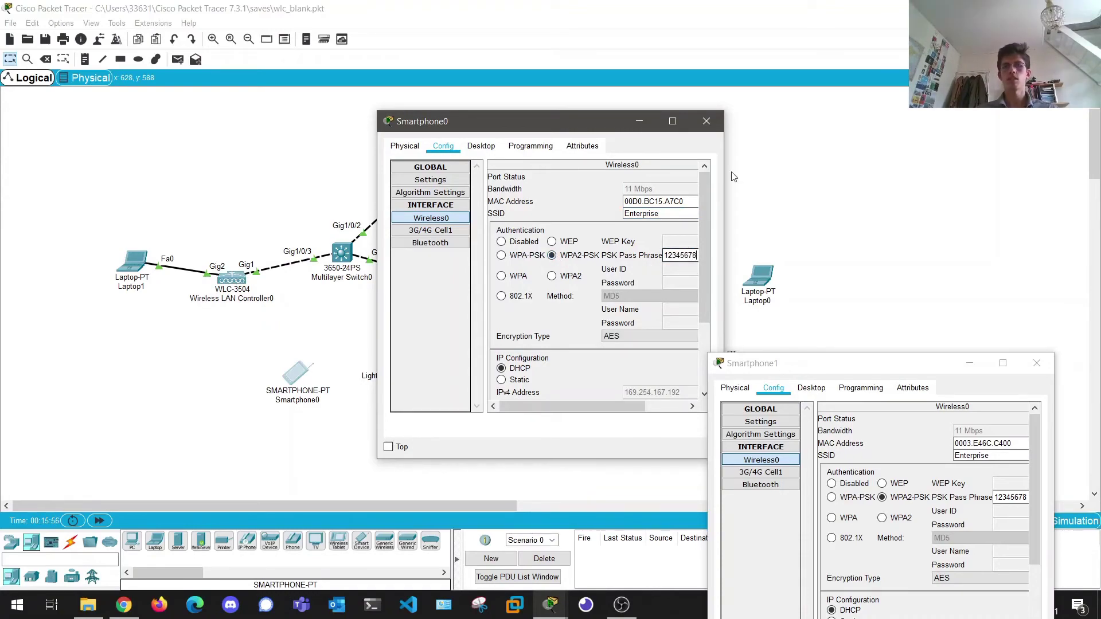
left_click(707, 121)
left_click_drag(295, 380, 742, 234)
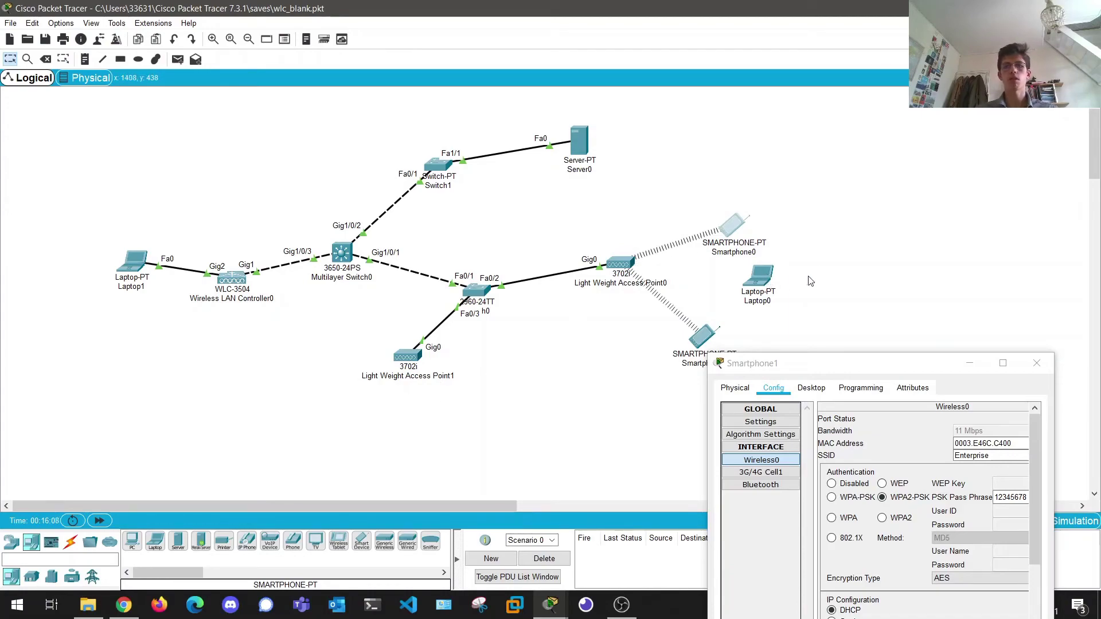
- Close Smartphone1's settings, power off Laptop0, and replace its network module with the WPC300N card
left_click(759, 278)
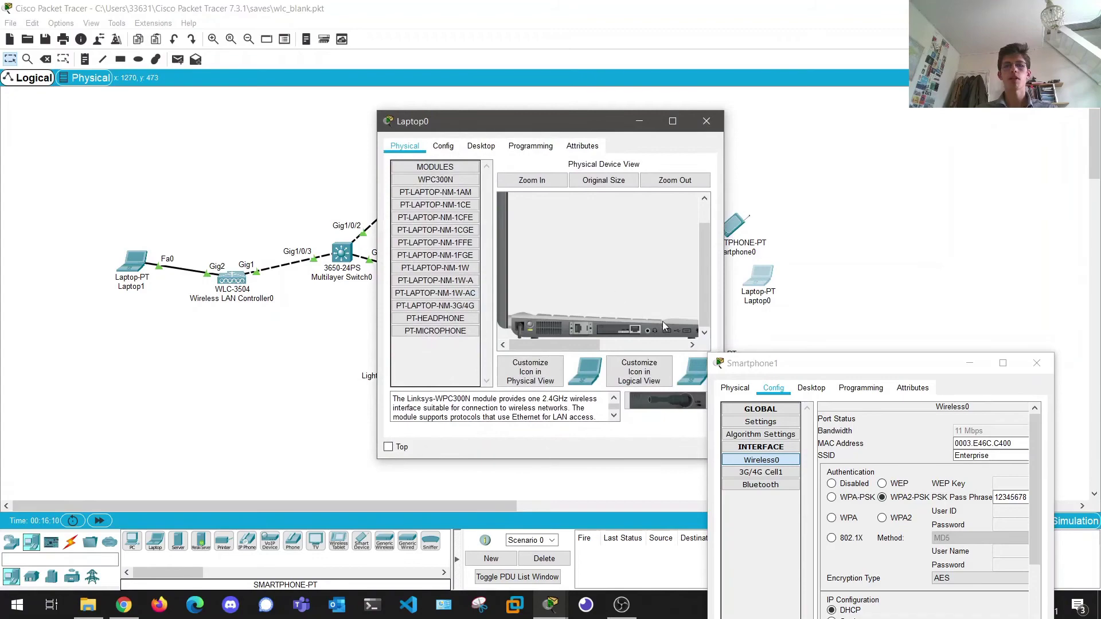
left_click_drag(627, 123, 346, 121)
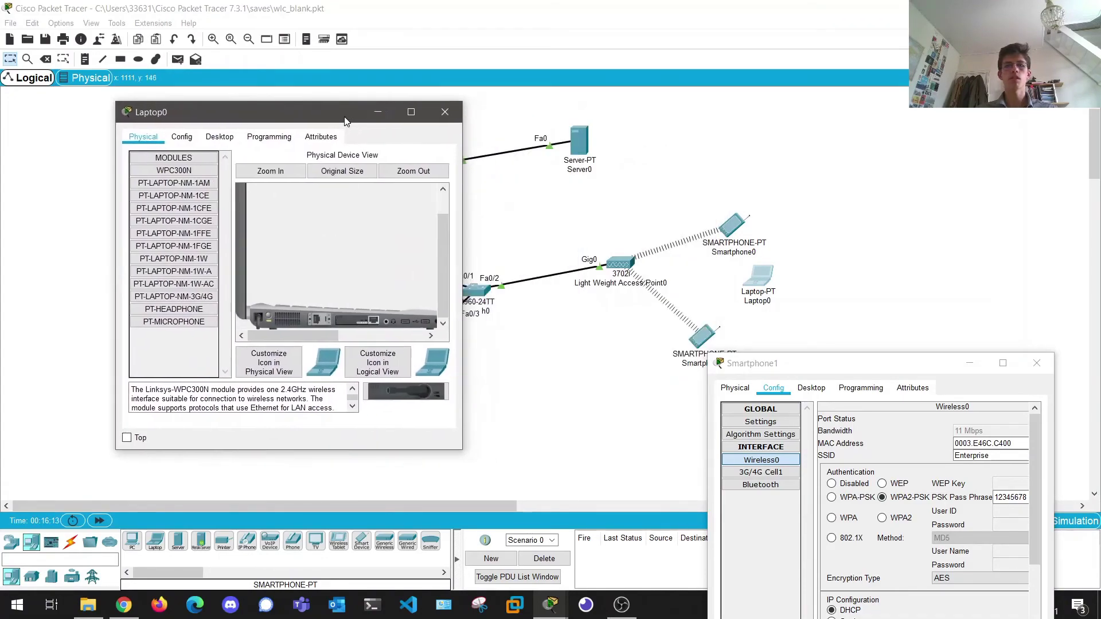
left_click(1033, 364)
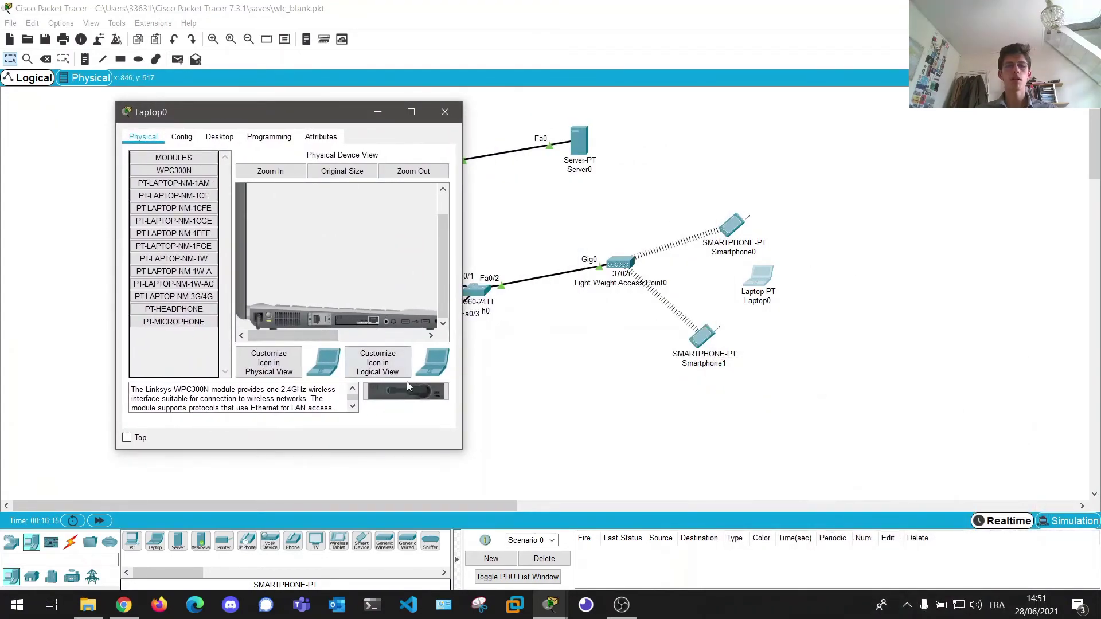
left_click_drag(366, 324, 185, 316)
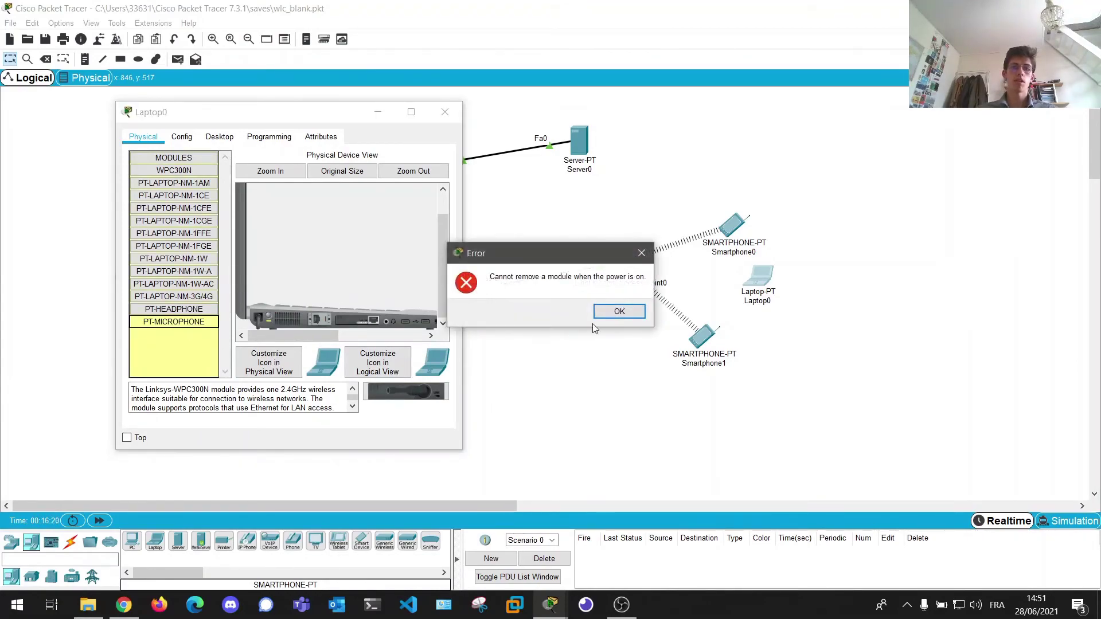
left_click(602, 313)
left_click(270, 317)
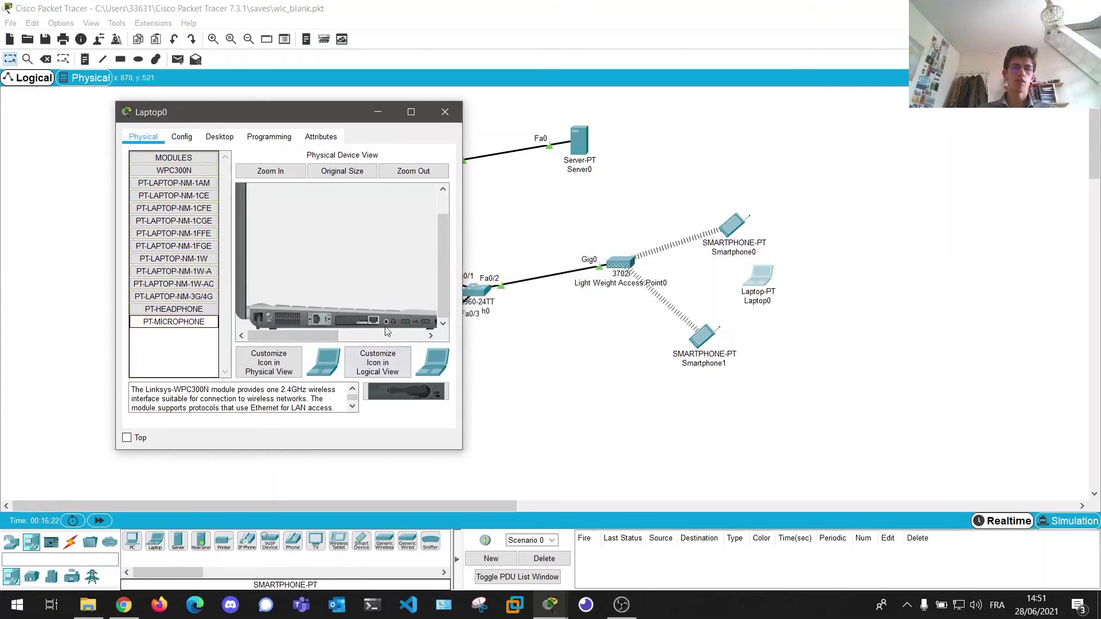
left_click_drag(357, 320, 175, 321)
left_click_drag(407, 392, 356, 326)
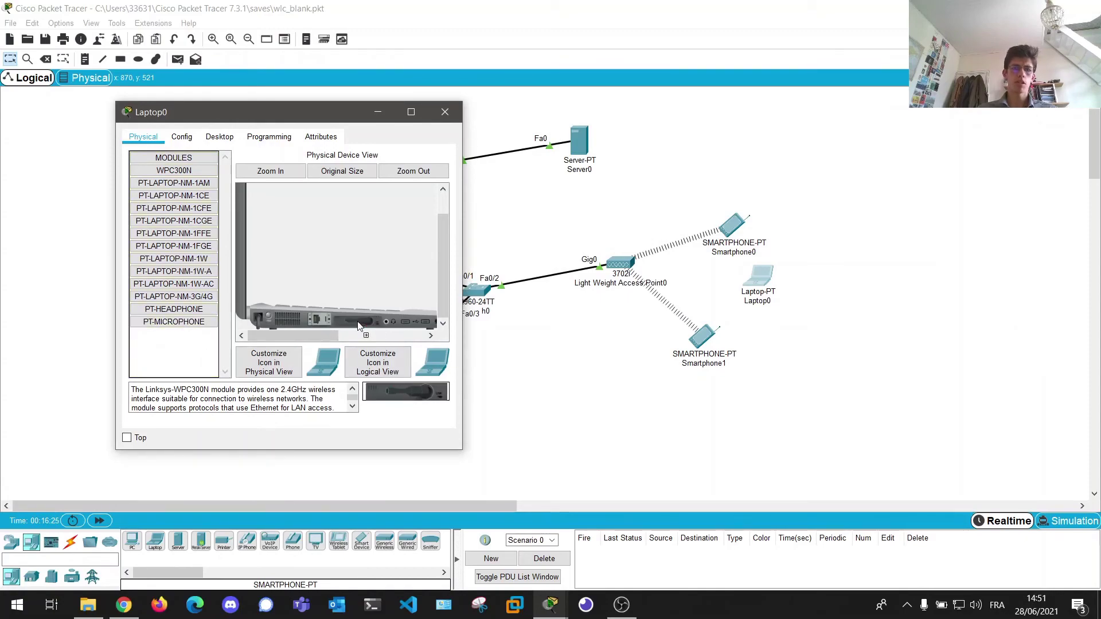
left_click(269, 315)
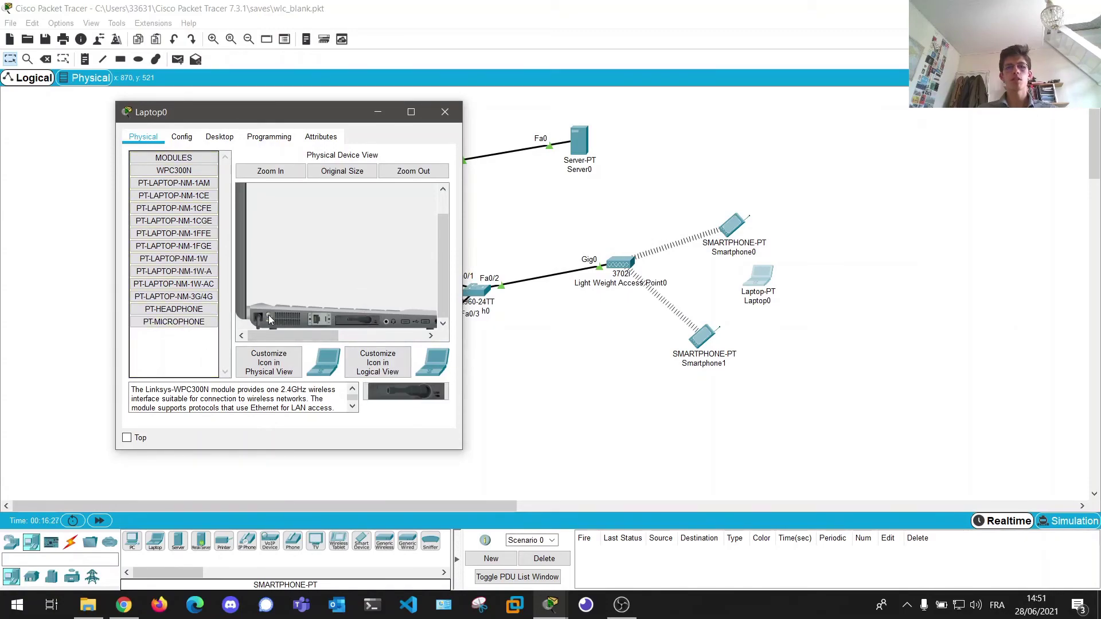
left_click(181, 137)
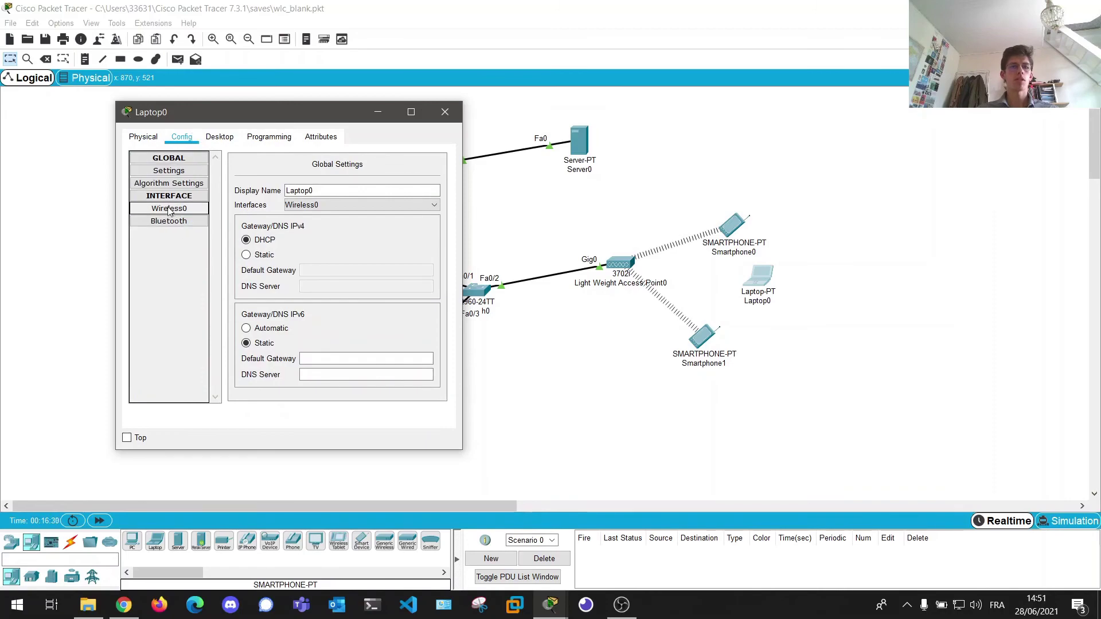
- Set Laptop0's Wireless0 to WPA2-PSK with the shared passphrase and begin entering SSID Enterprise
left_click(189, 210)
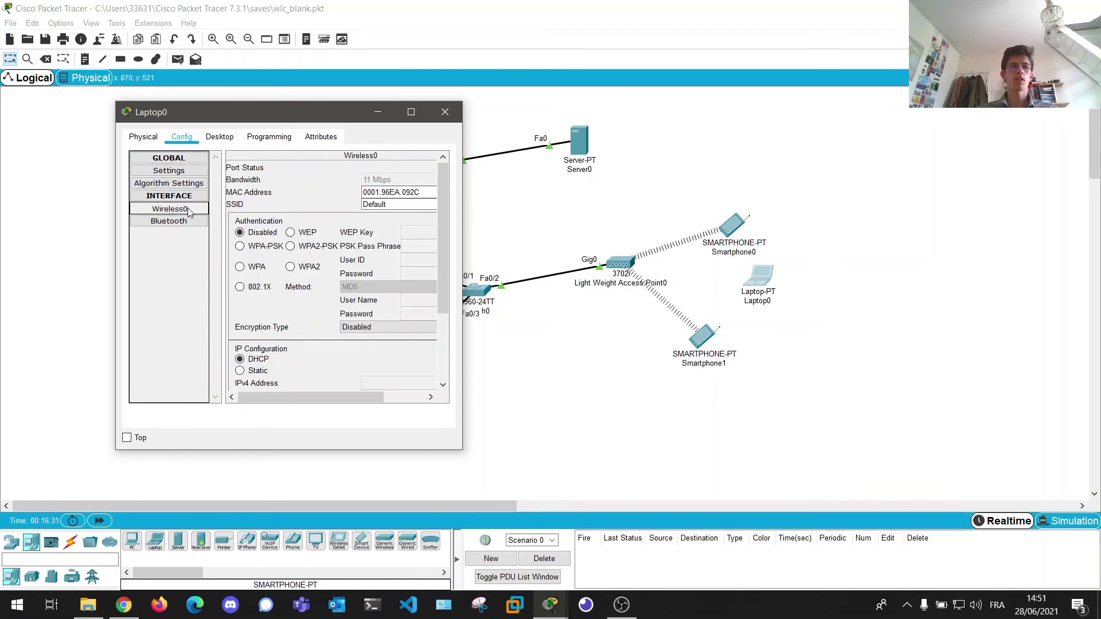
left_click(298, 254)
left_click(310, 397)
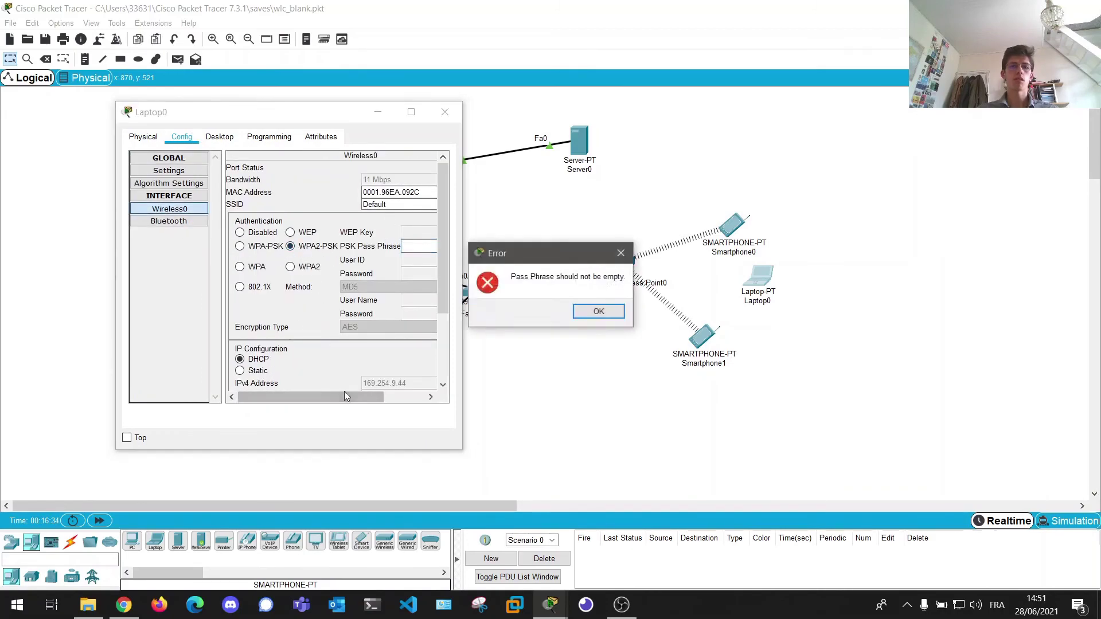
left_click(597, 311)
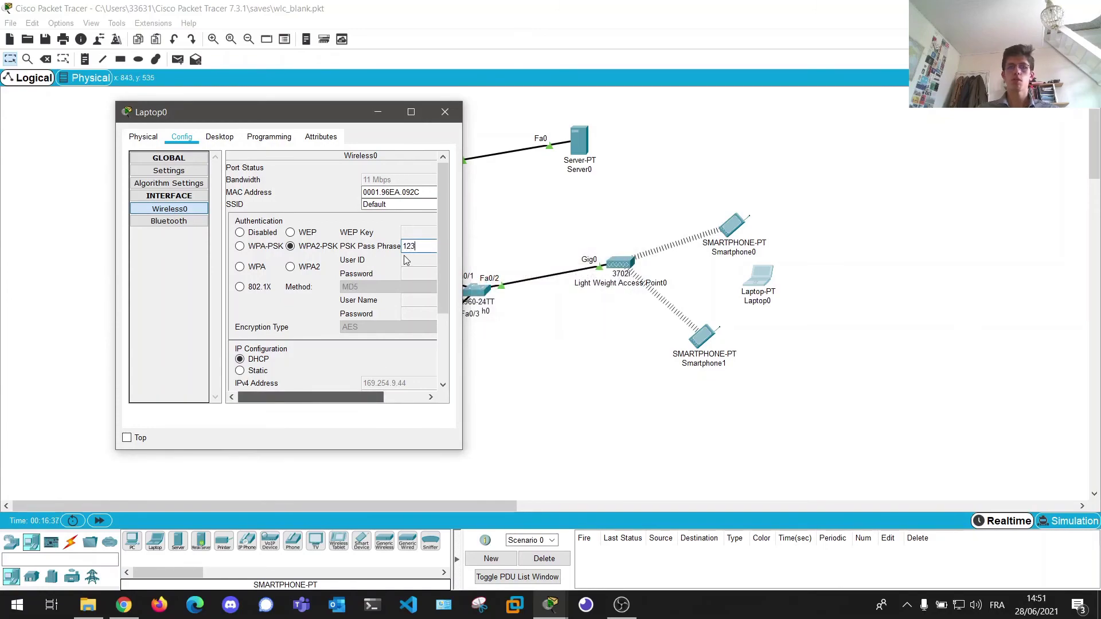
type("12345678")
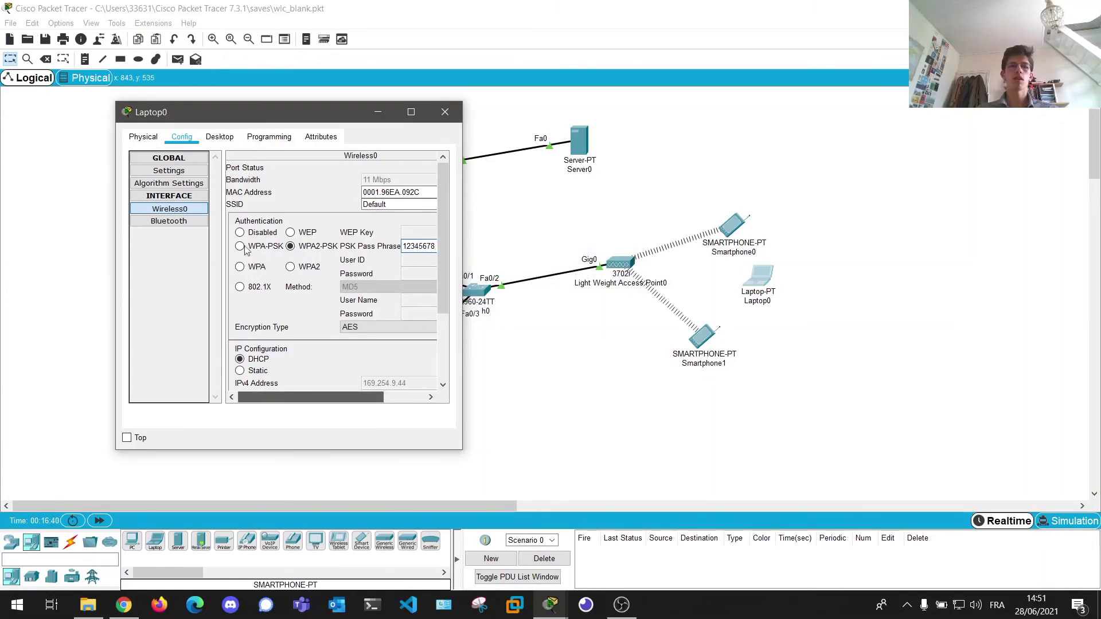
double_click(375, 204)
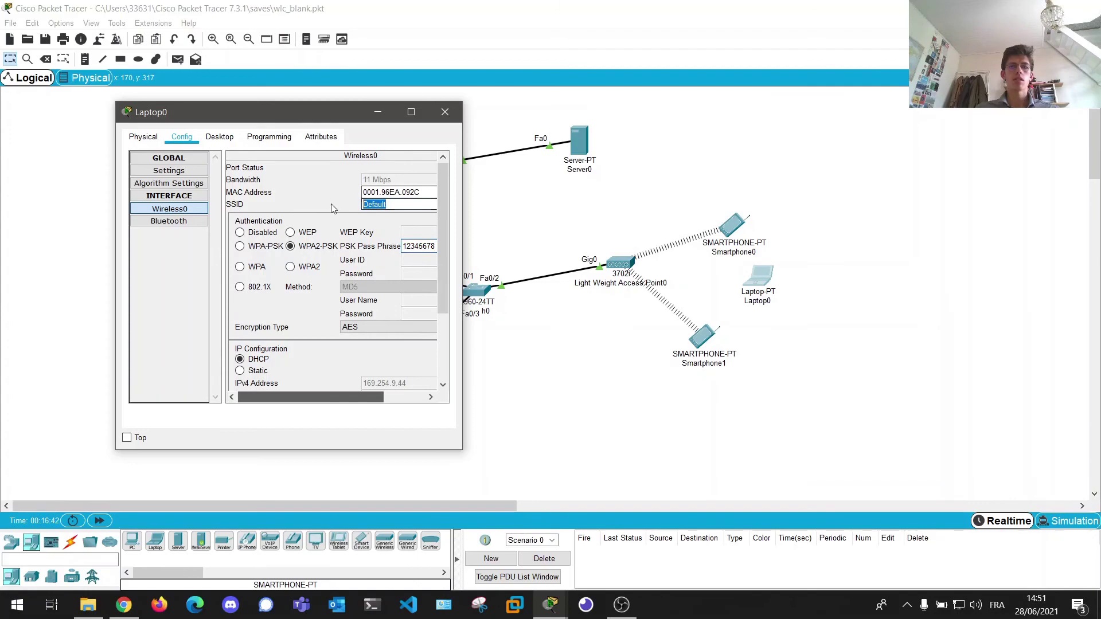
type("Enterprise")
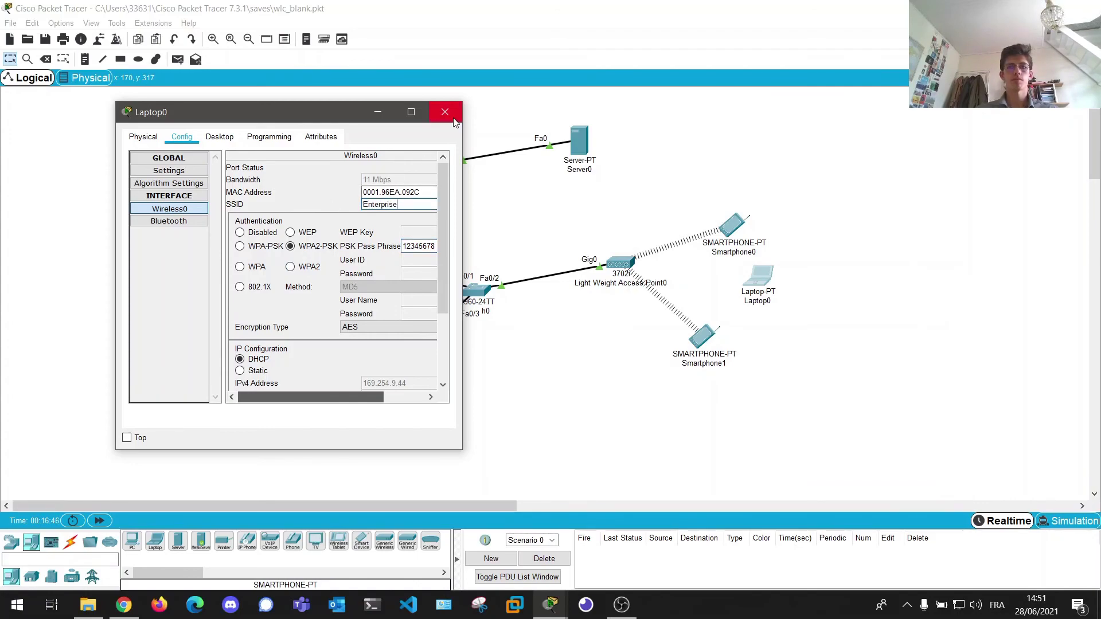
- Close Laptop0's window and drag Laptop0 beneath Light Weight Access Point1
left_click(445, 111)
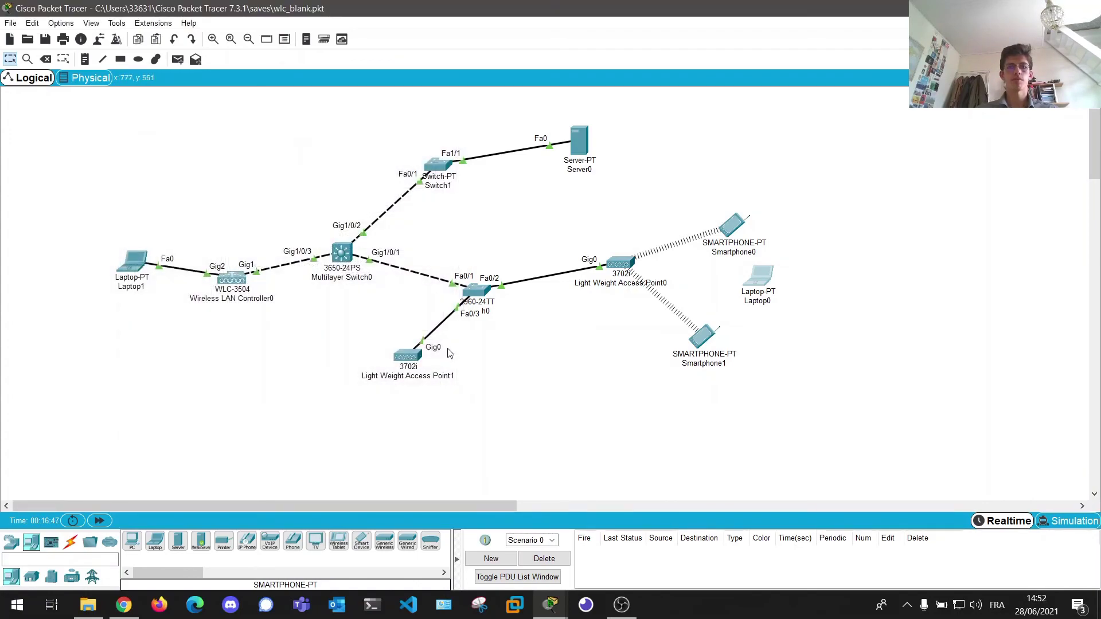
left_click_drag(769, 287, 320, 400)
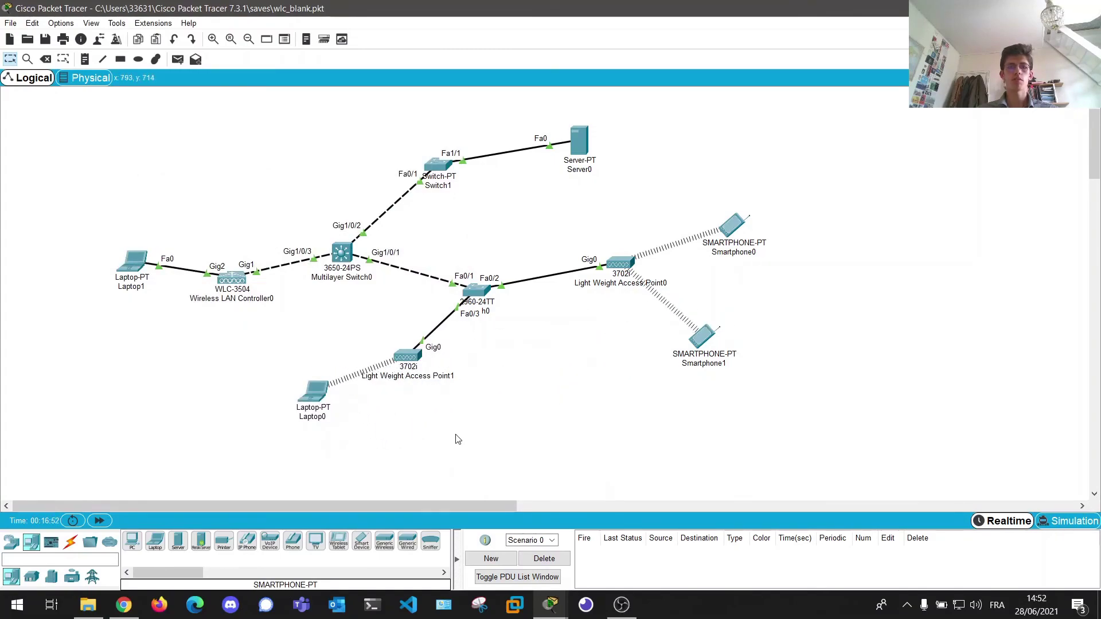